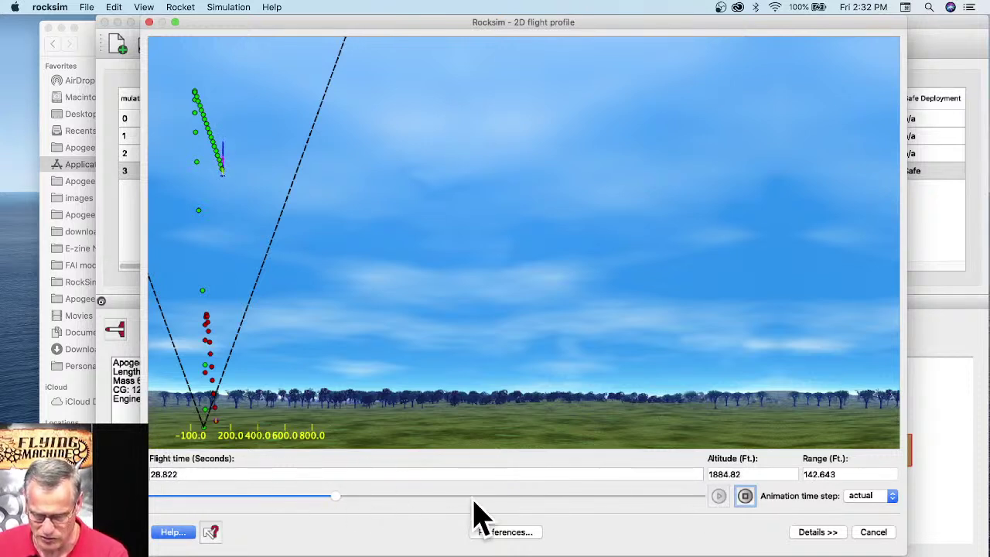
Step: Play the Blue Streak flight profile to landing, close it, and show the rocket as a 3D model
mouse_move(347, 499)
mouse_down()
mouse_move(508, 519)
mouse_move(704, 520)
mouse_up()
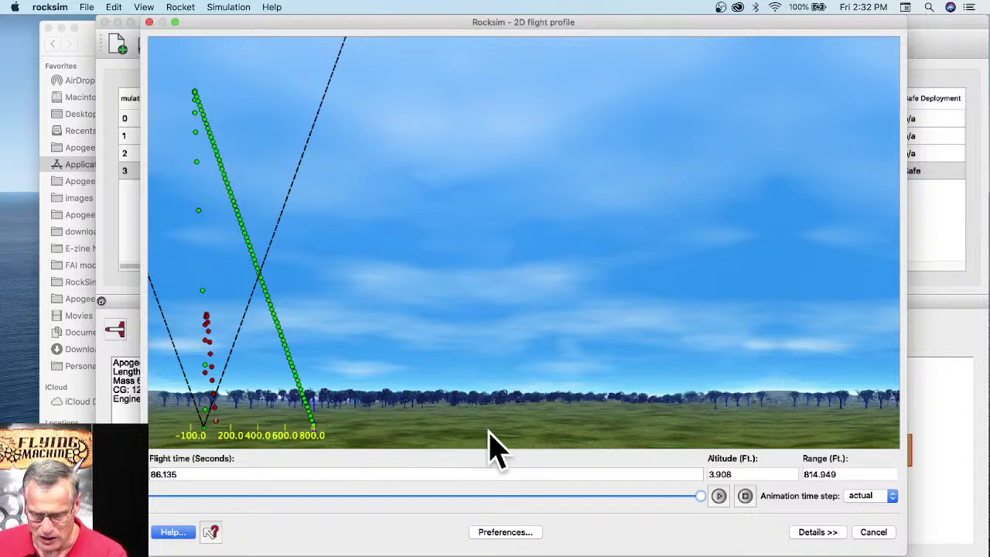
click(884, 534)
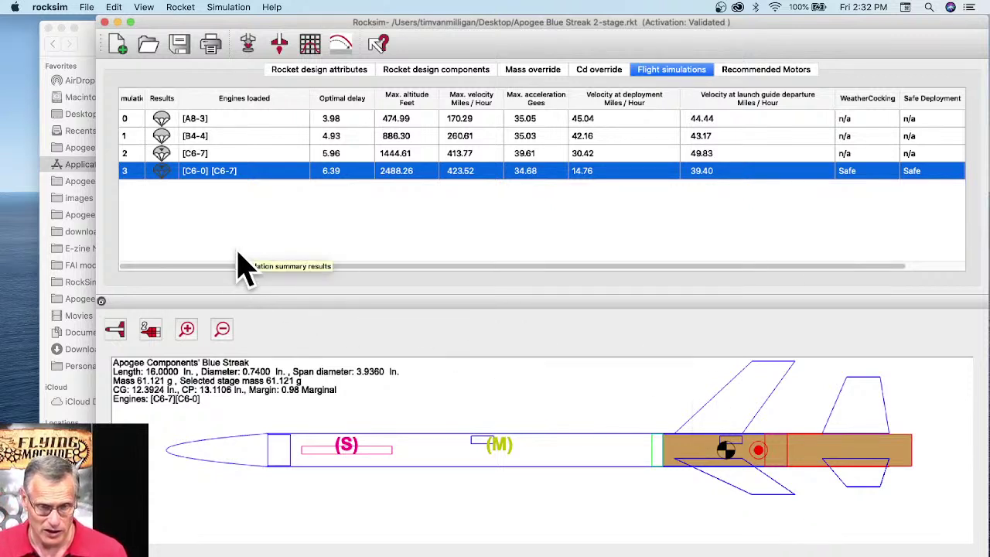
click(114, 331)
click(116, 398)
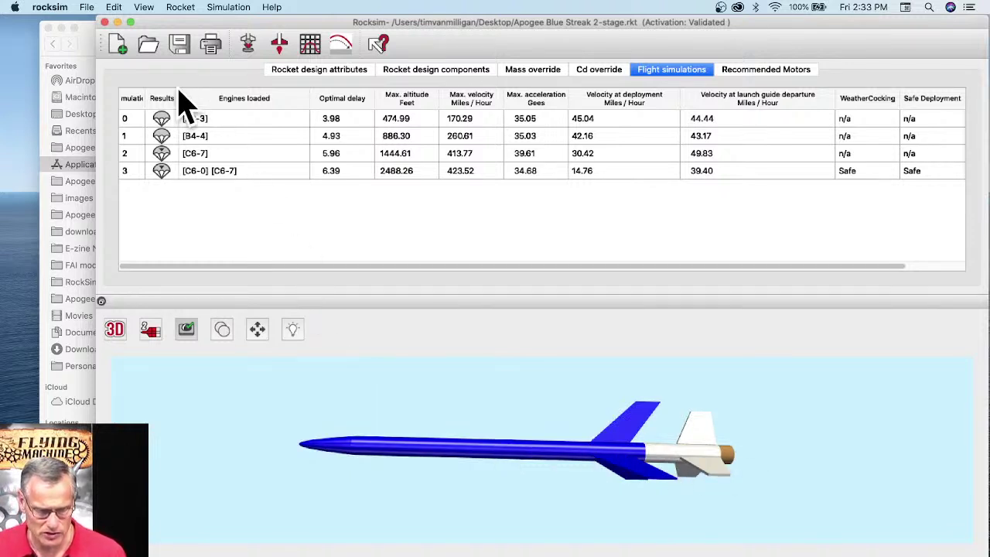
right_click(379, 553)
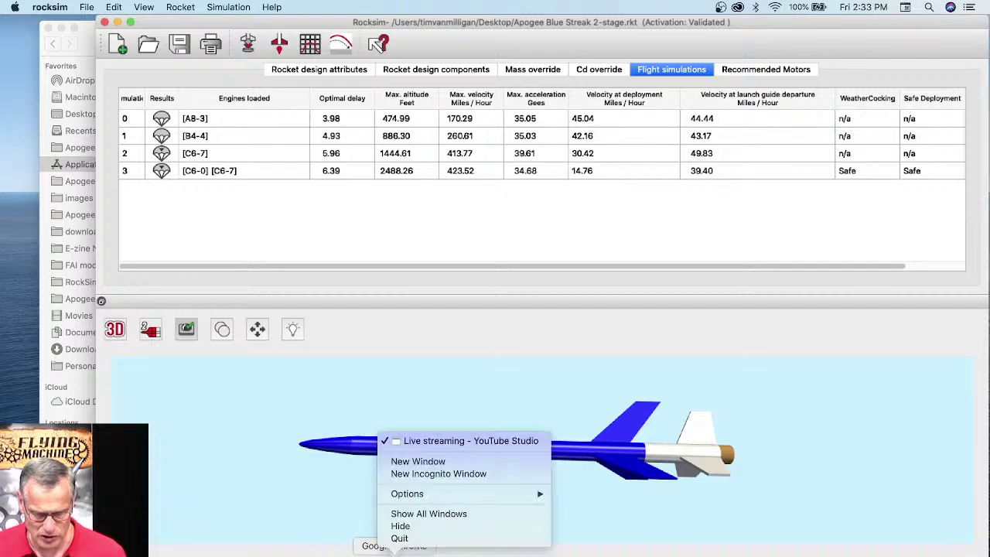
Step: Open a new Chrome window on the RockSim website and widen it to the left
click(410, 464)
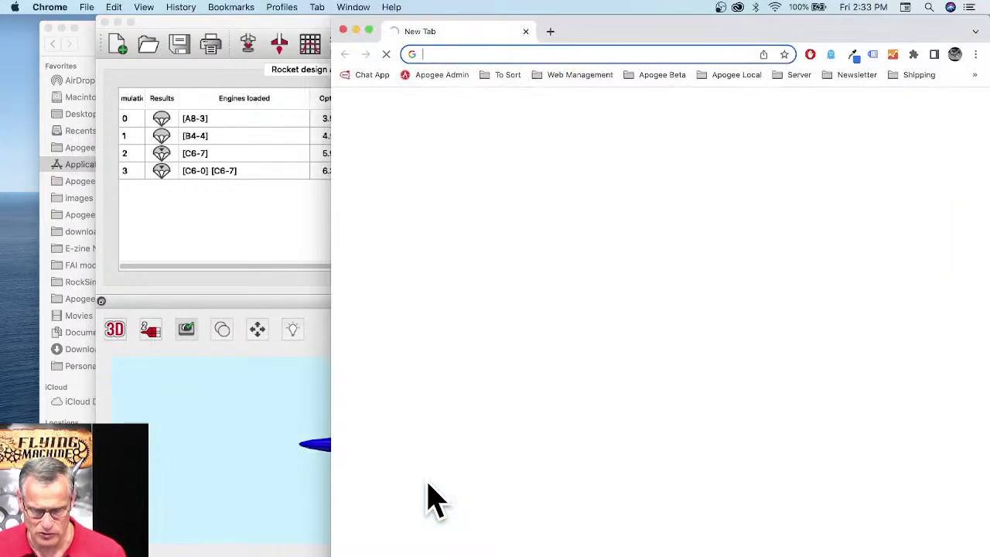
click(696, 357)
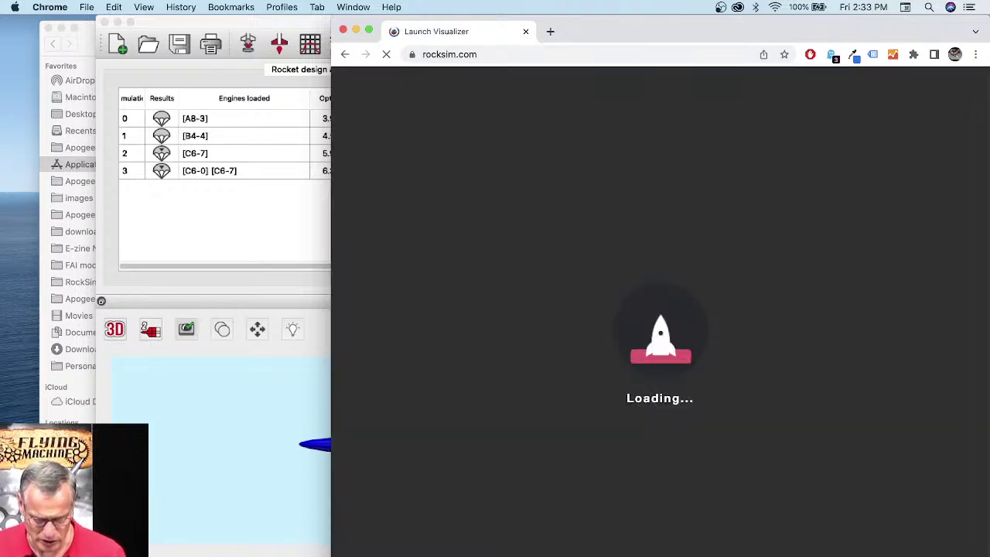
drag(331, 553, 106, 541)
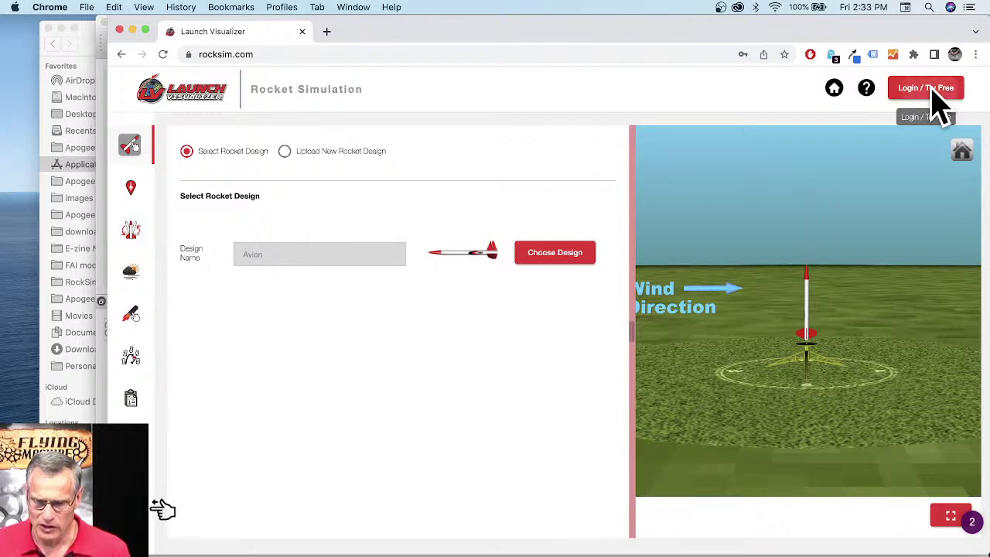
Step: Sign in to Launch Visualizer with the saved email and password
click(938, 104)
click(607, 236)
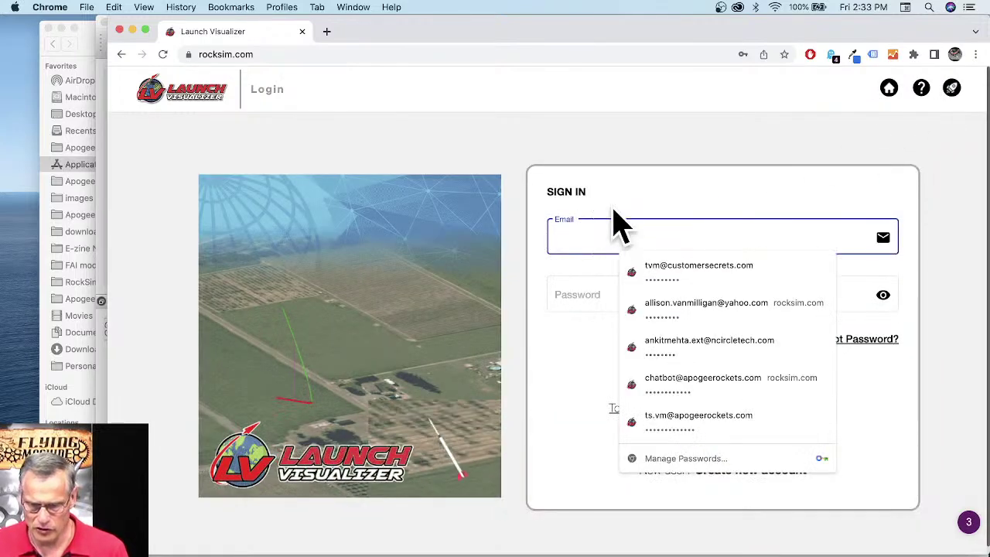
click(633, 189)
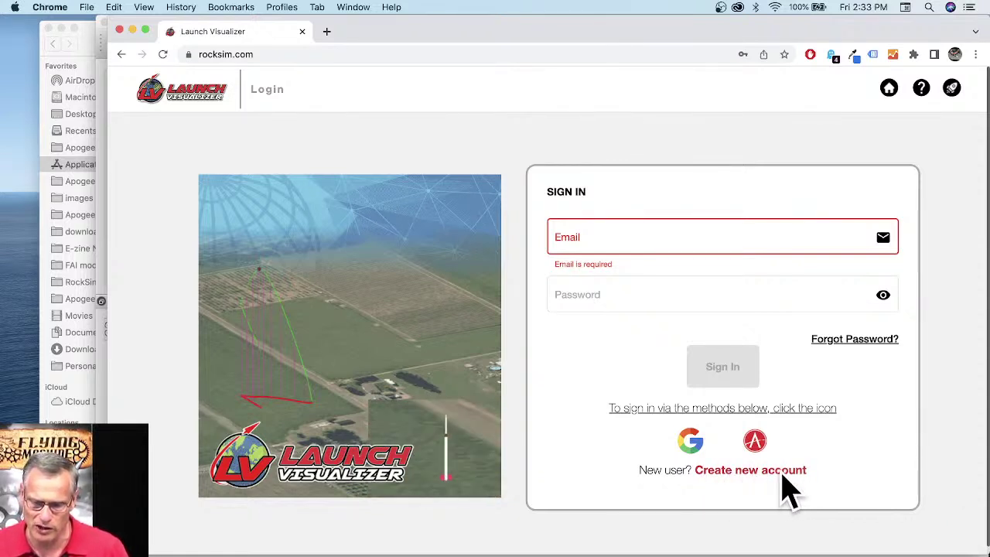
click(558, 232)
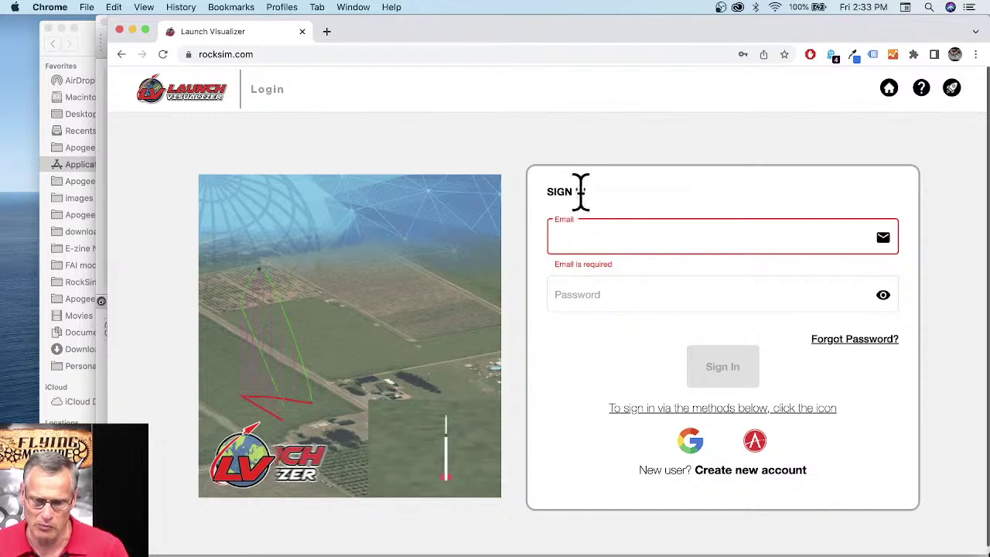
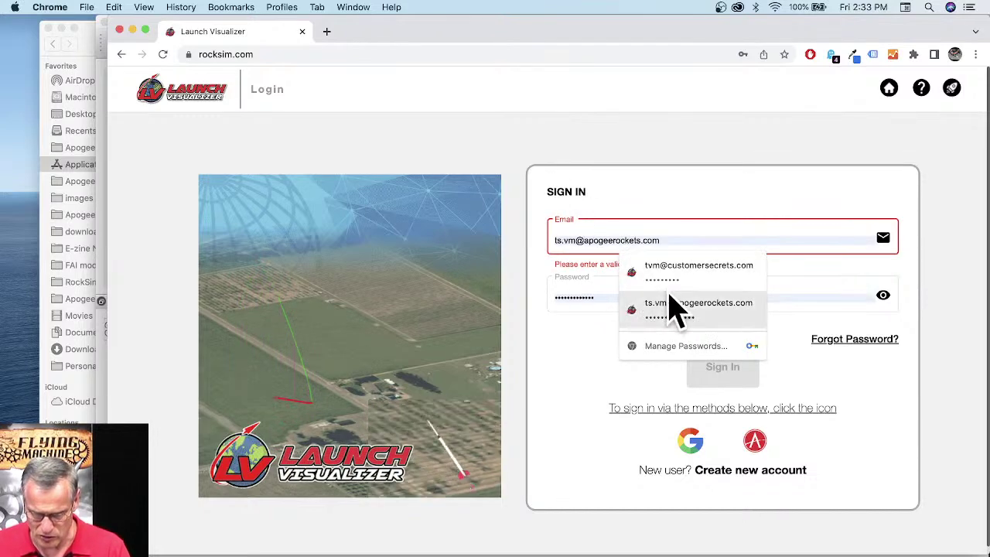
click(669, 309)
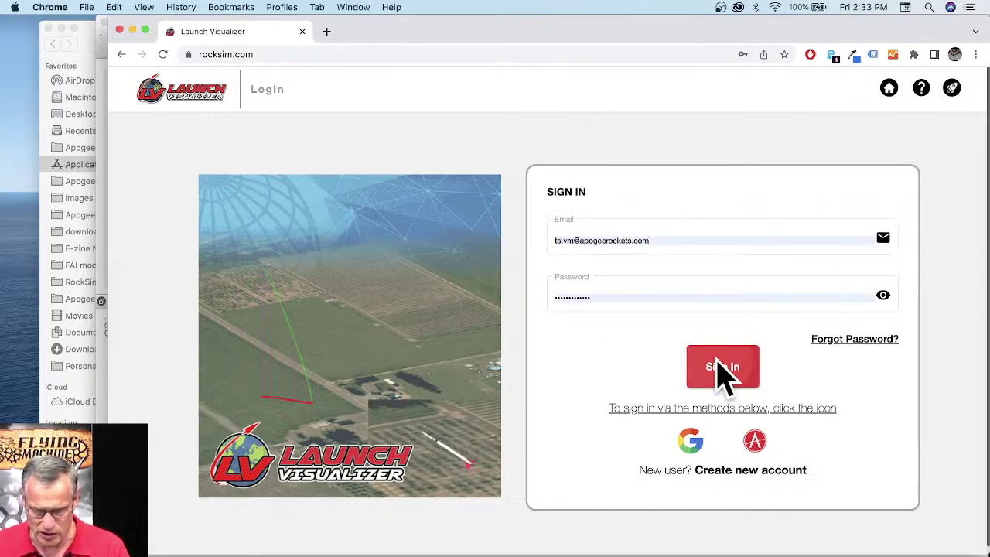
click(719, 364)
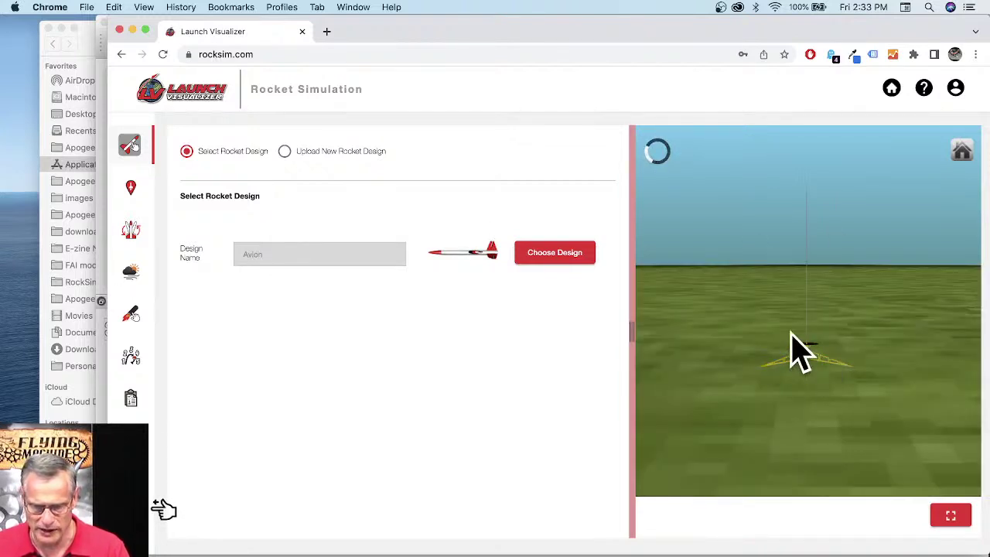
Step: Upload Apogee Blue Streak 2-stage.rkt from the Desktop as a new rocket design
click(285, 152)
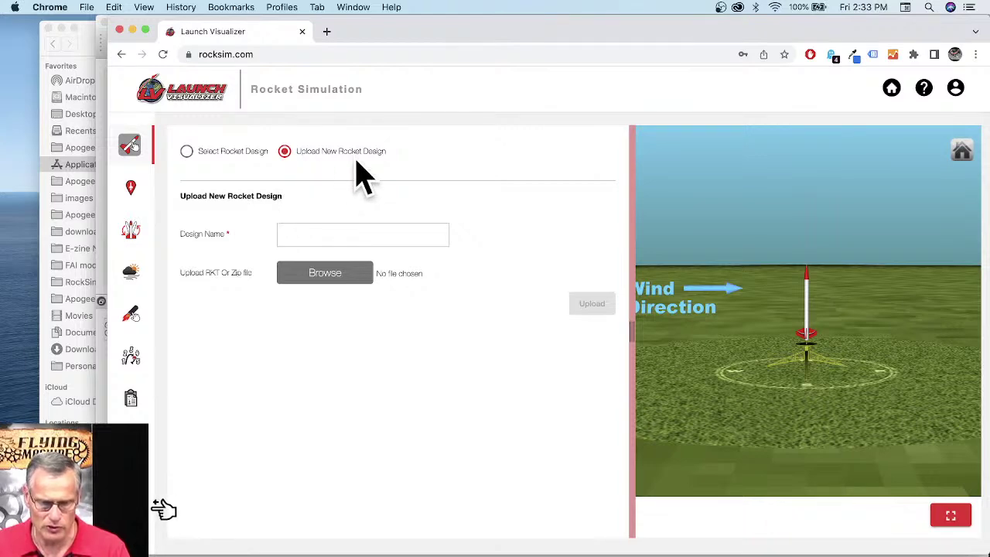
click(324, 275)
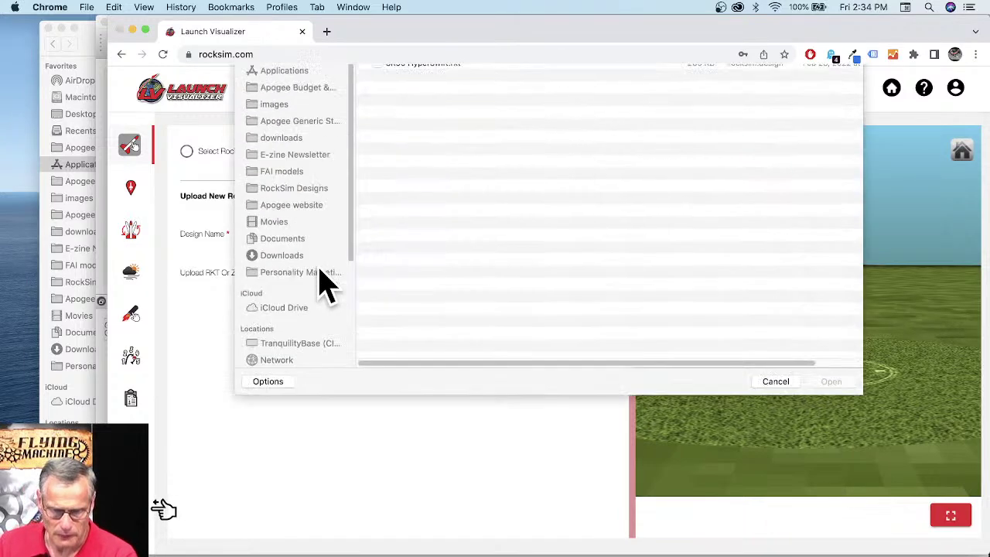
click(282, 137)
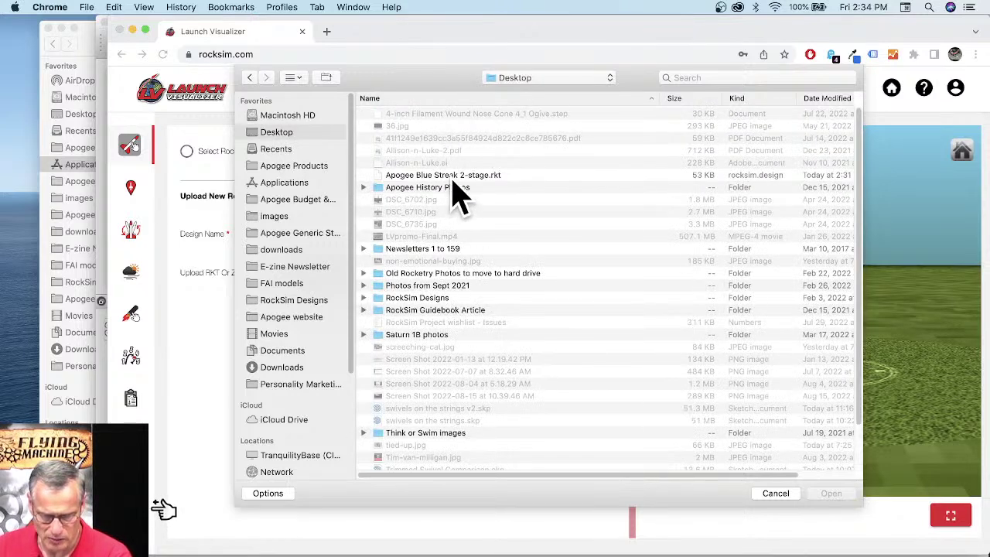
click(438, 176)
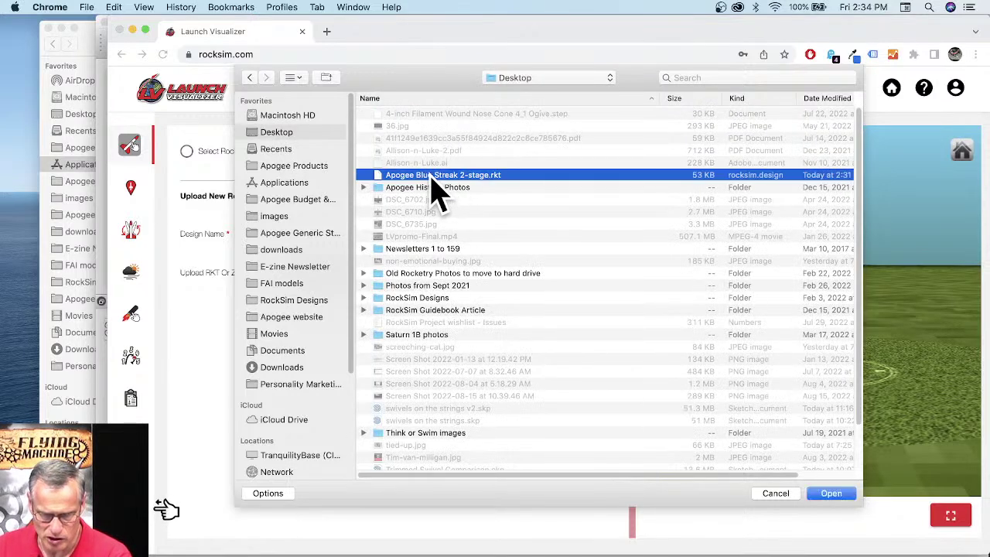
click(829, 493)
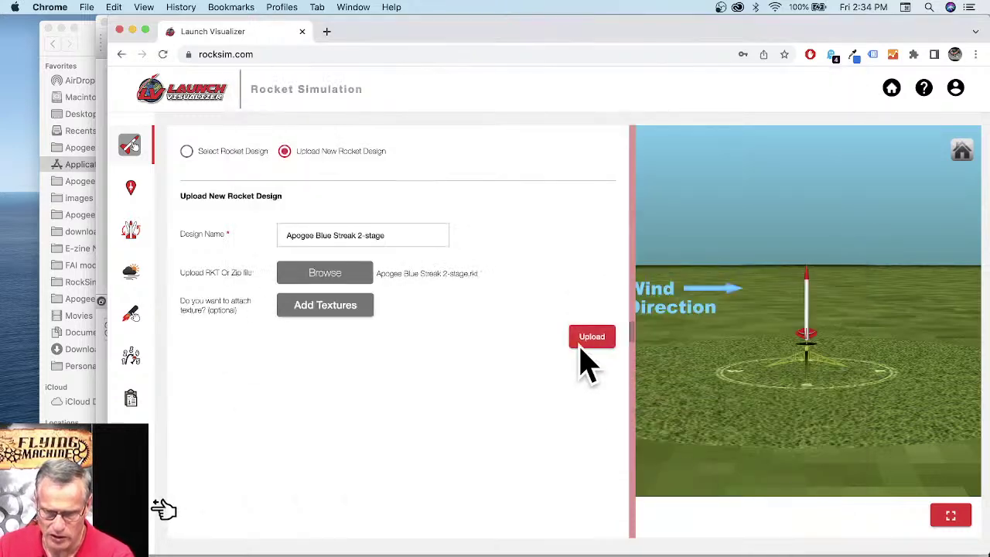
click(591, 337)
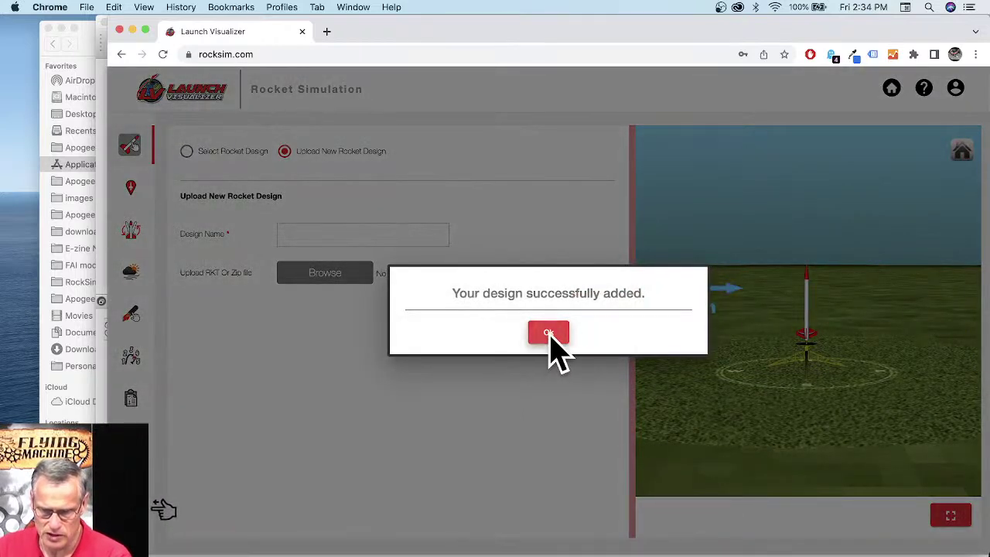
click(549, 333)
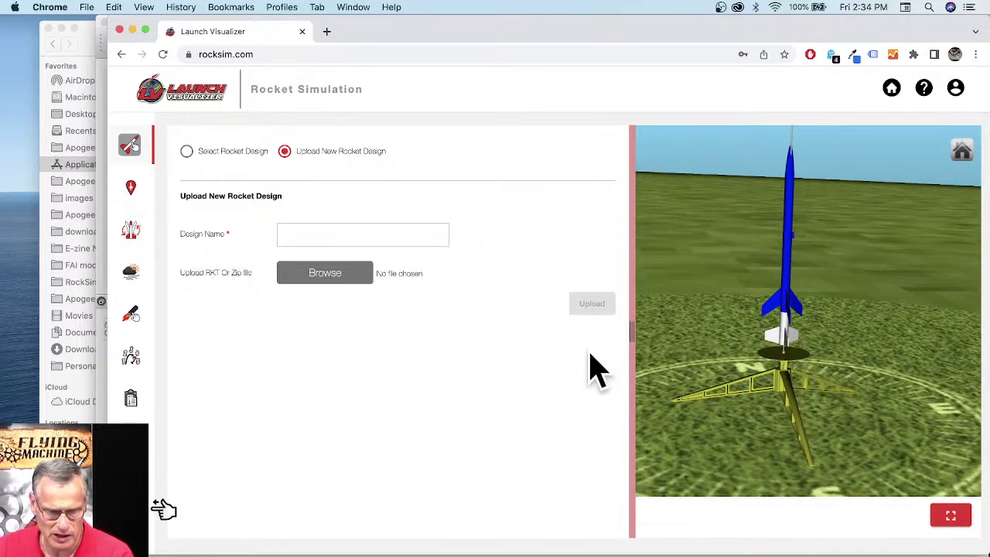
click(133, 191)
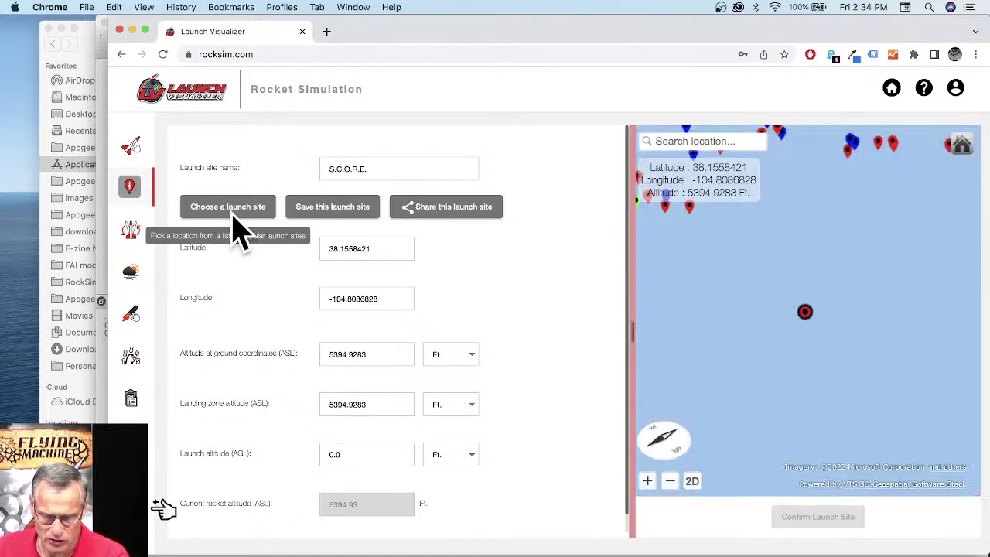
Step: Search the launch site list for 'ash' and set C.R.A.S.H. (5559.3111 ft) as the site
click(232, 216)
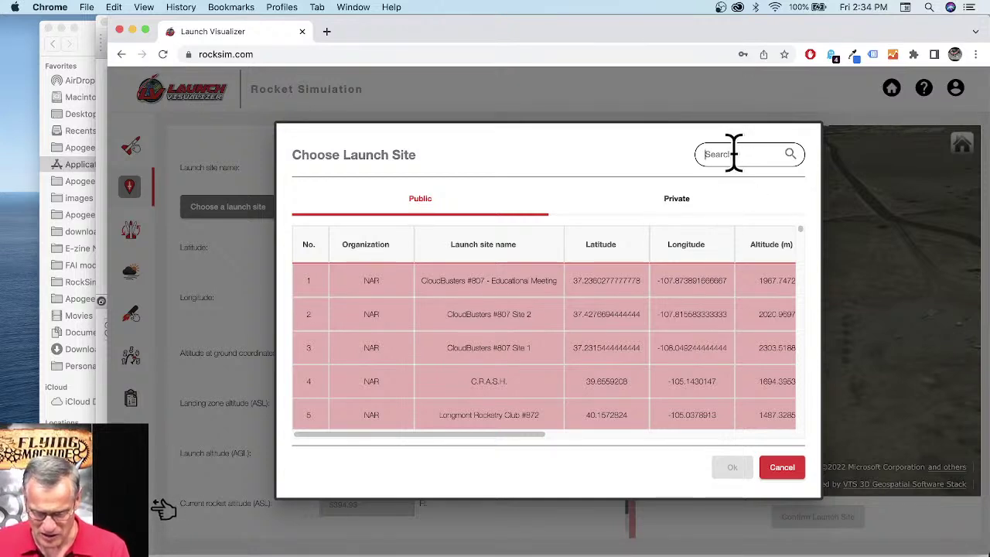
text(ash)
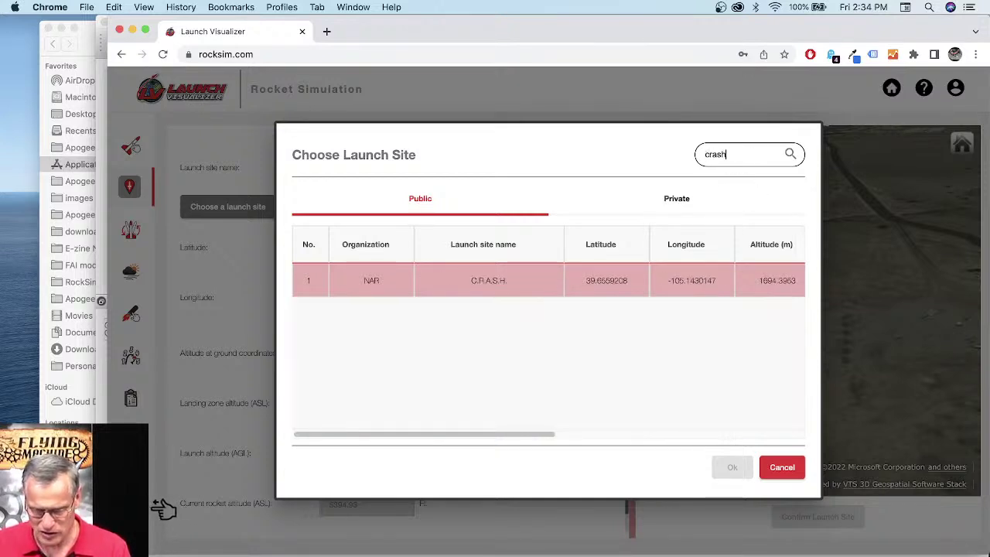
click(455, 285)
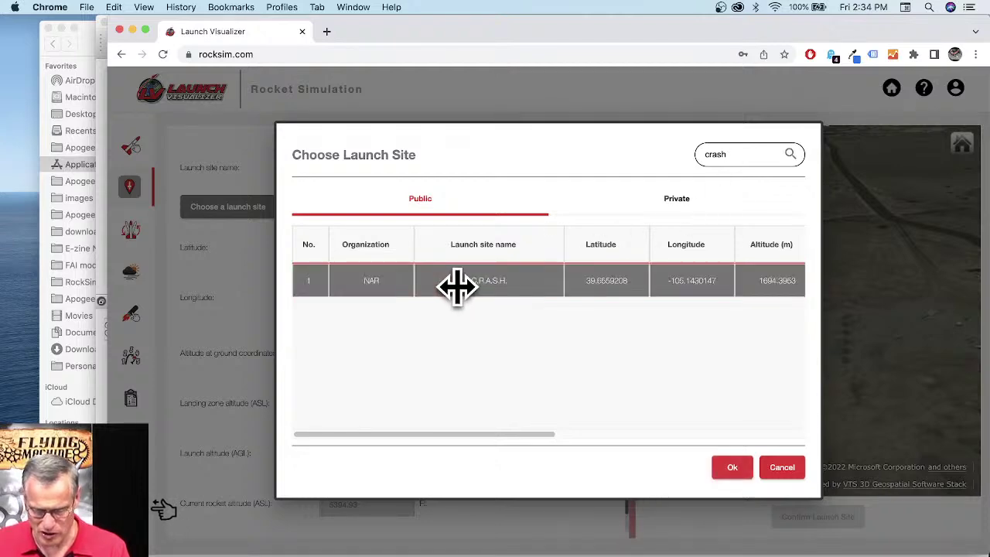
click(730, 468)
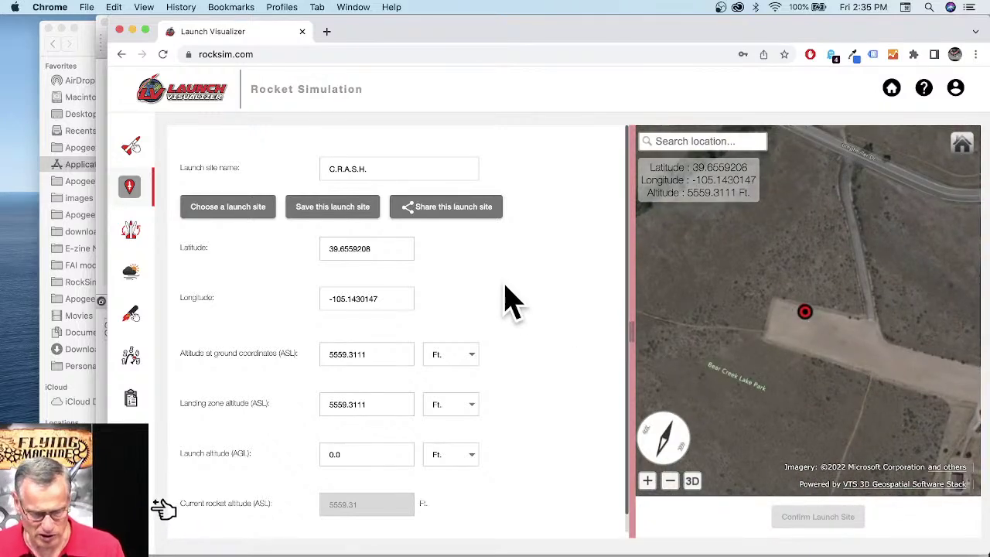
click(135, 232)
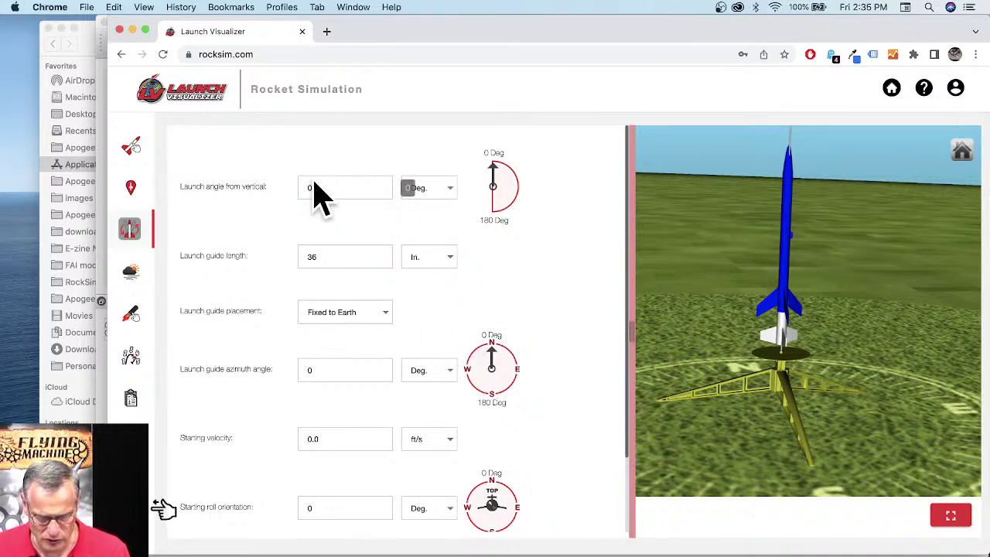
Step: Set a 7° launch angle from vertical and swing the azimuth to 267.8°
triple_click(282, 193)
double_click(322, 187)
text(7)
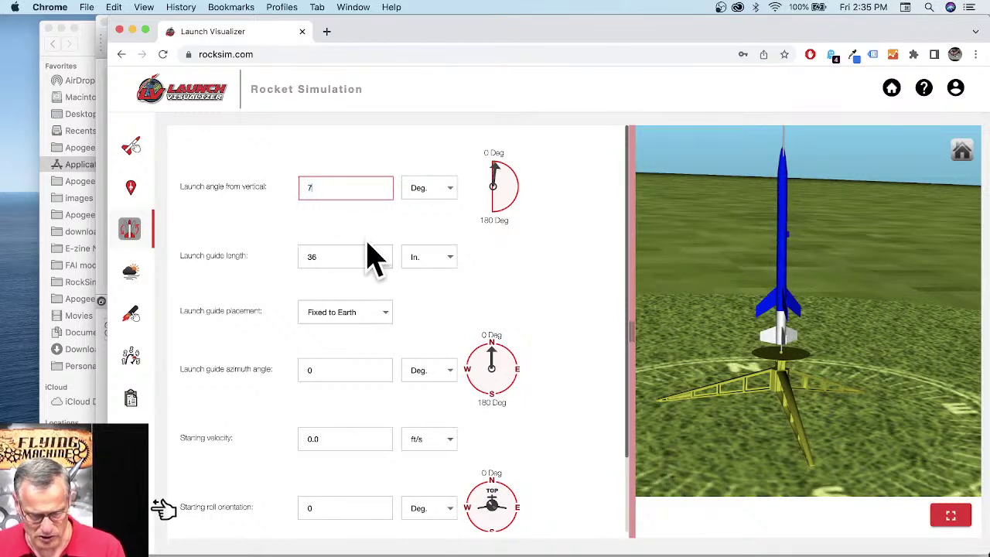
key(Tab)
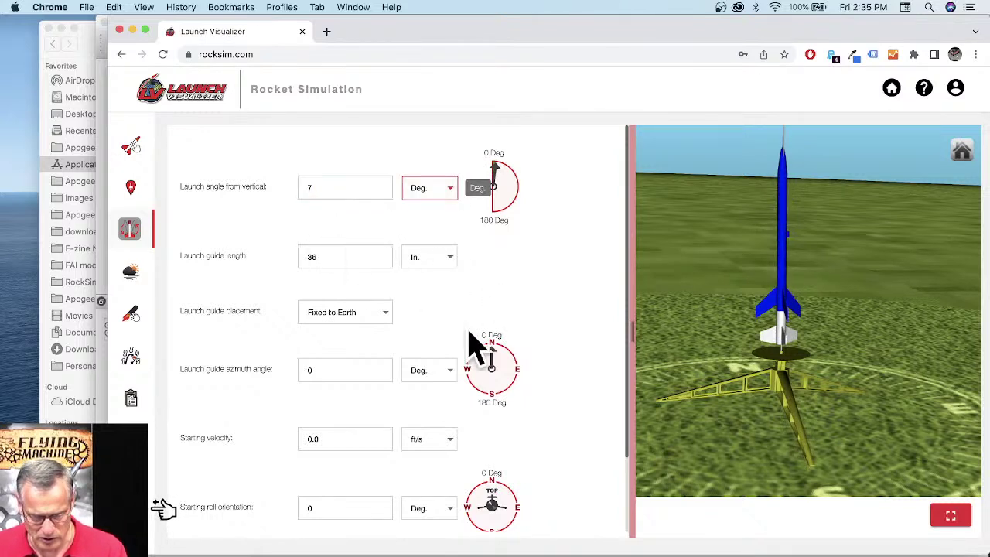
drag(492, 352, 472, 375)
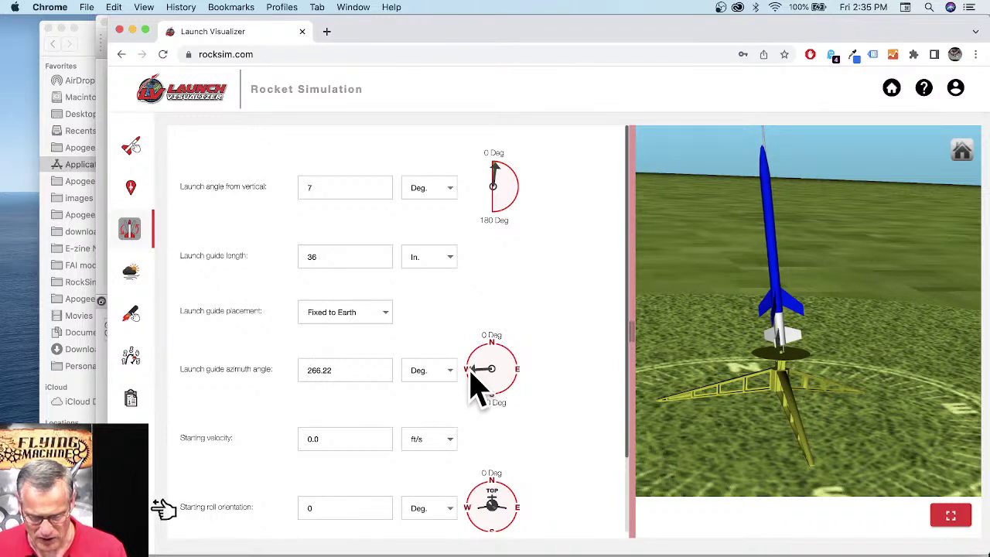
click(139, 273)
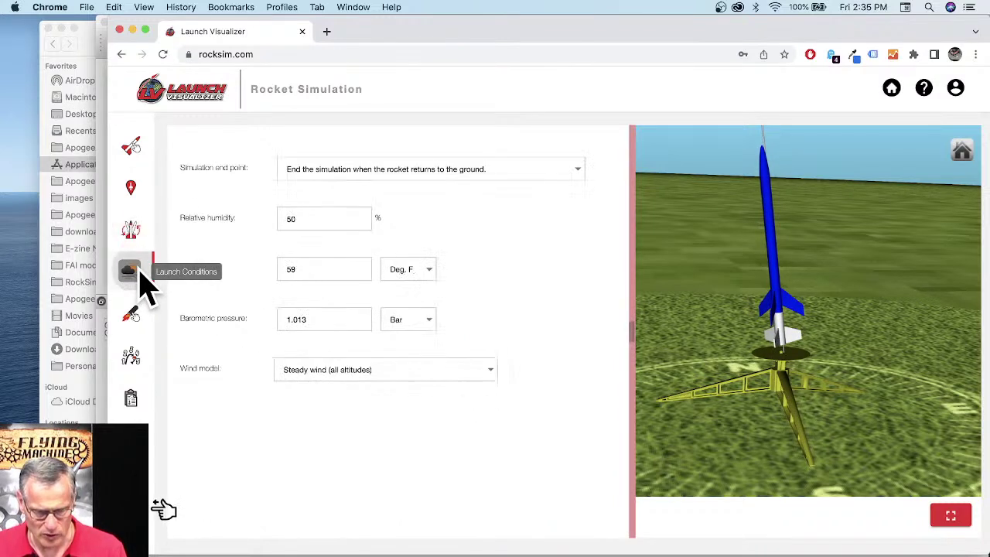
Step: Choose the steady all-altitudes wind model with an 8 MPH wind speed and apply it
click(369, 391)
click(338, 370)
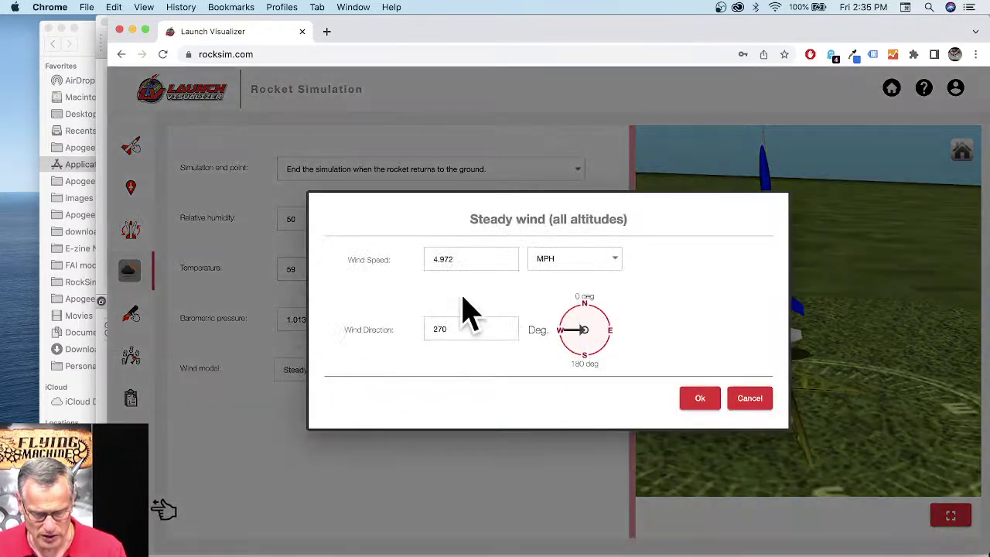
double_click(441, 259)
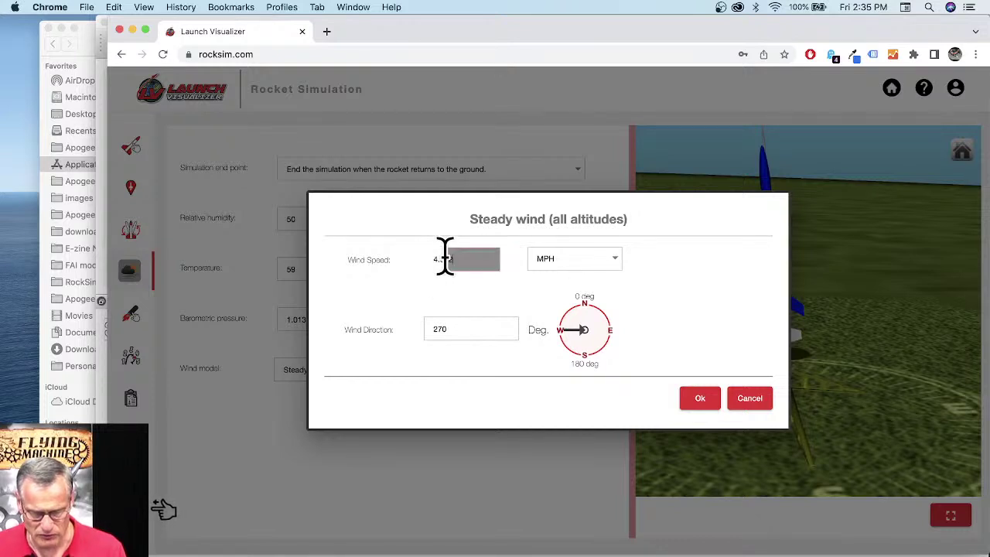
text(8)
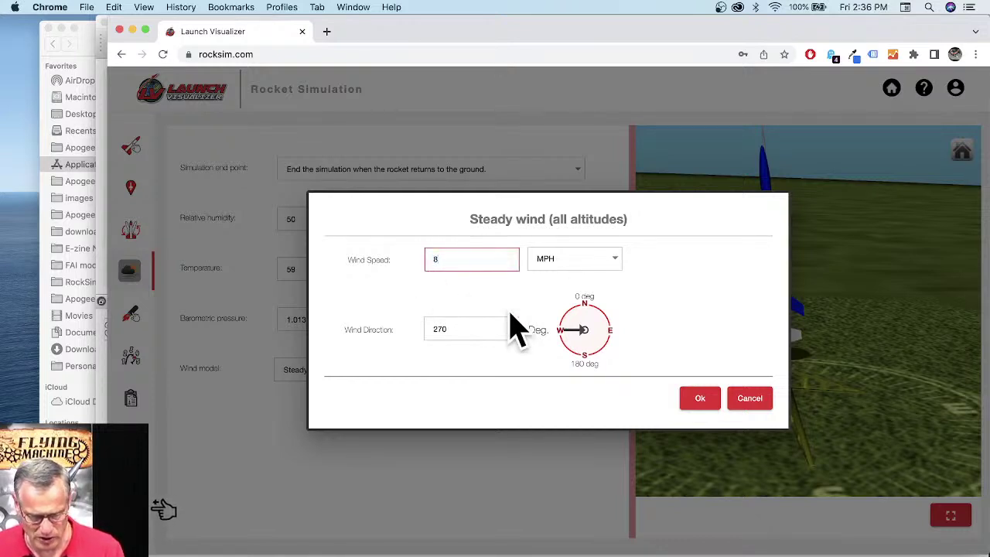
key(Tab)
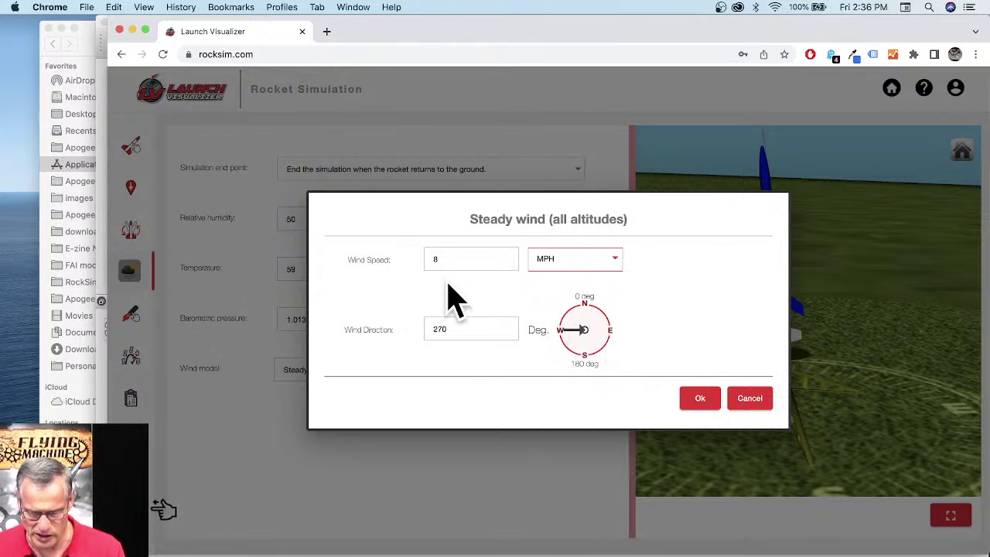
click(705, 403)
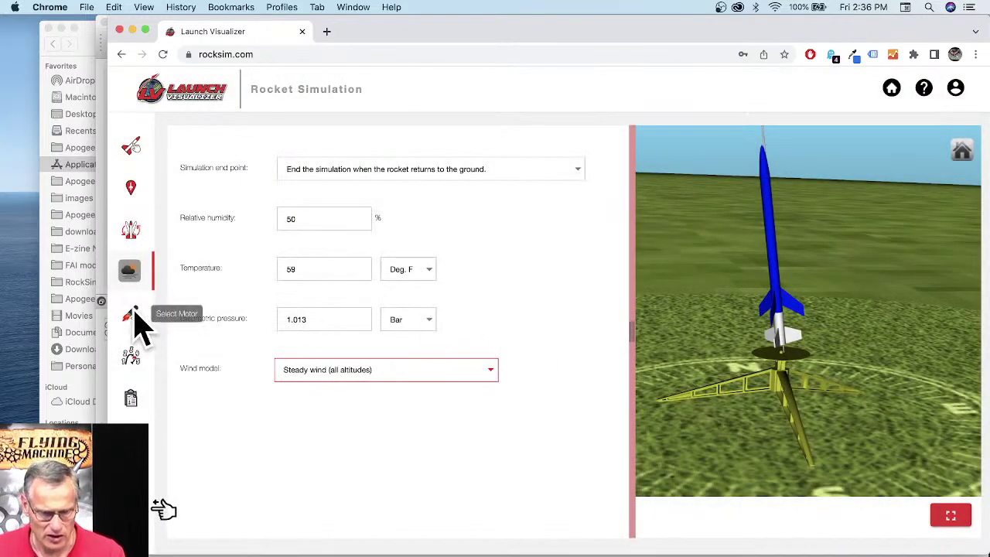
Step: Load an Estes C6 engine with a 7-second ejection delay into the 18 mm body tube mount
click(133, 319)
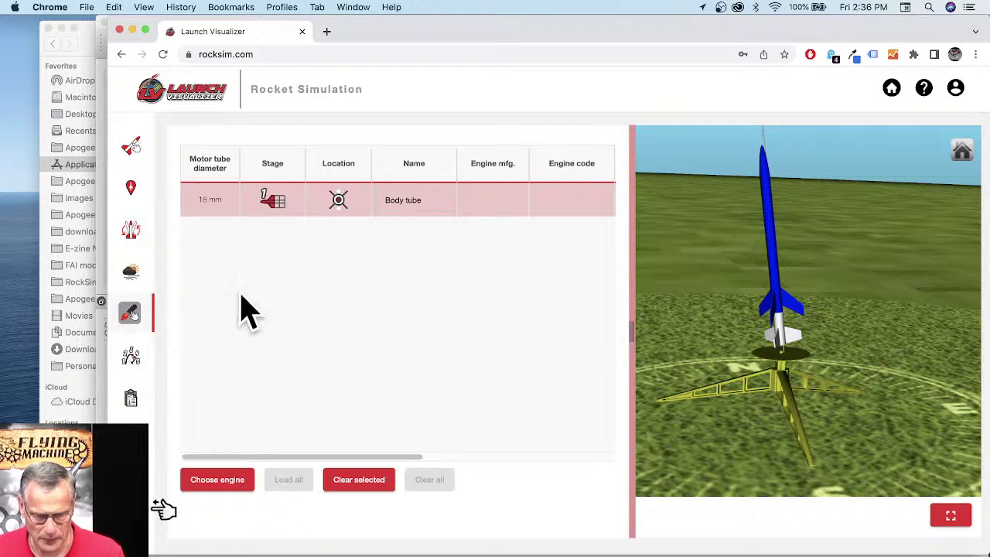
click(230, 480)
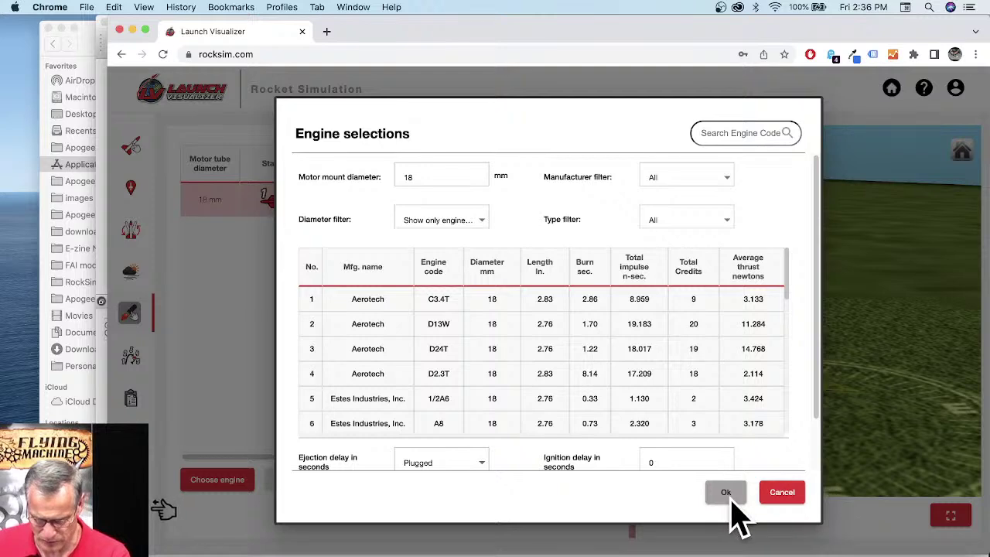
scroll(546, 402, down, 3)
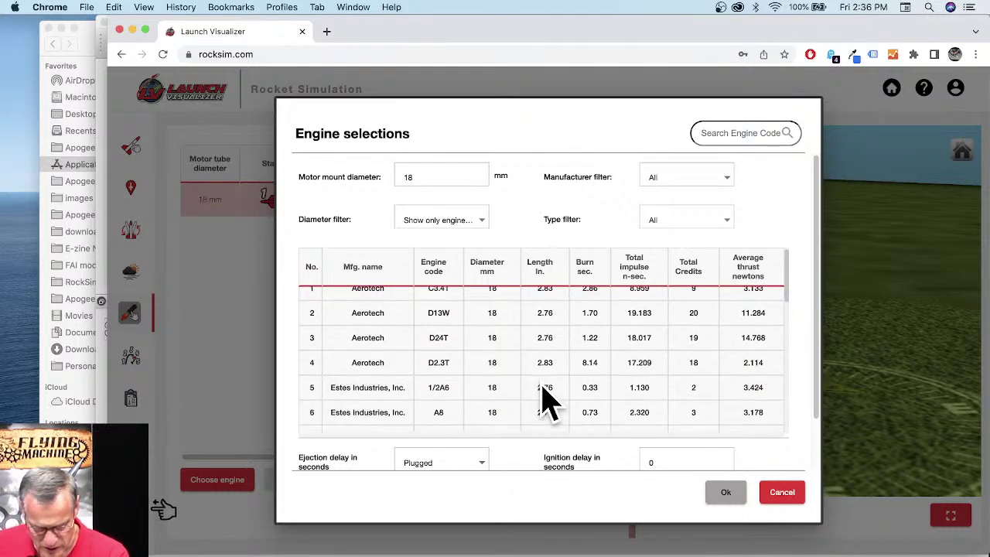
scroll(487, 402, down, 1)
click(467, 404)
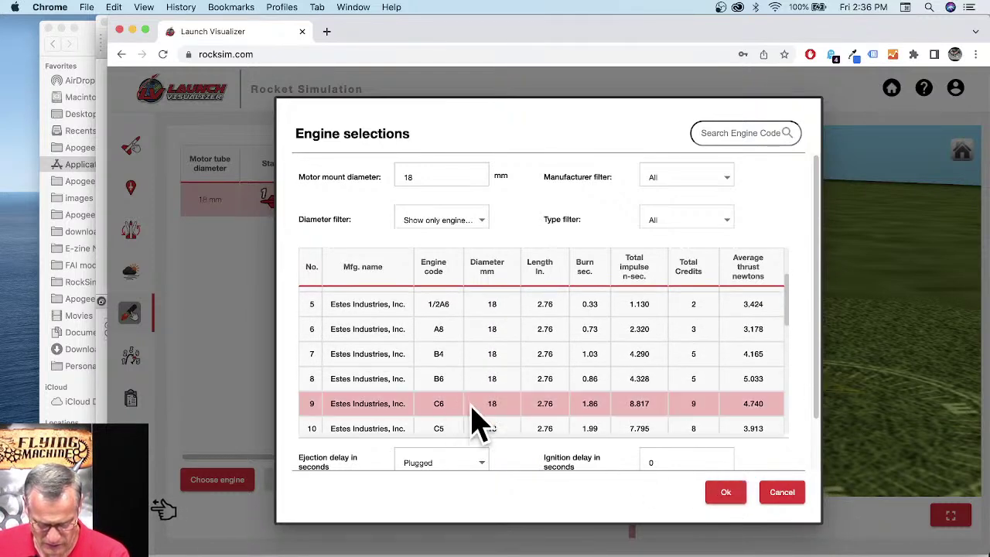
click(695, 459)
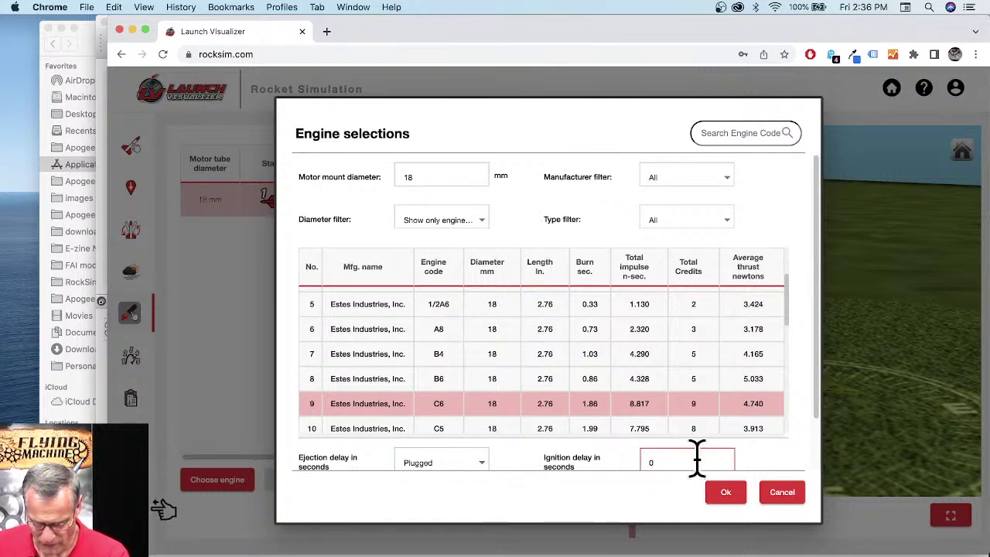
scroll(478, 445, down, 3)
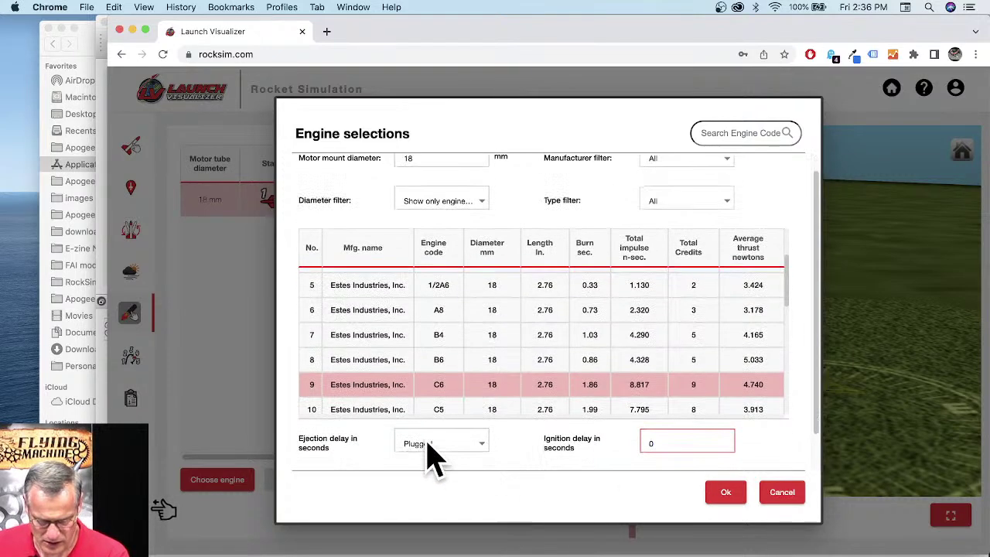
click(480, 406)
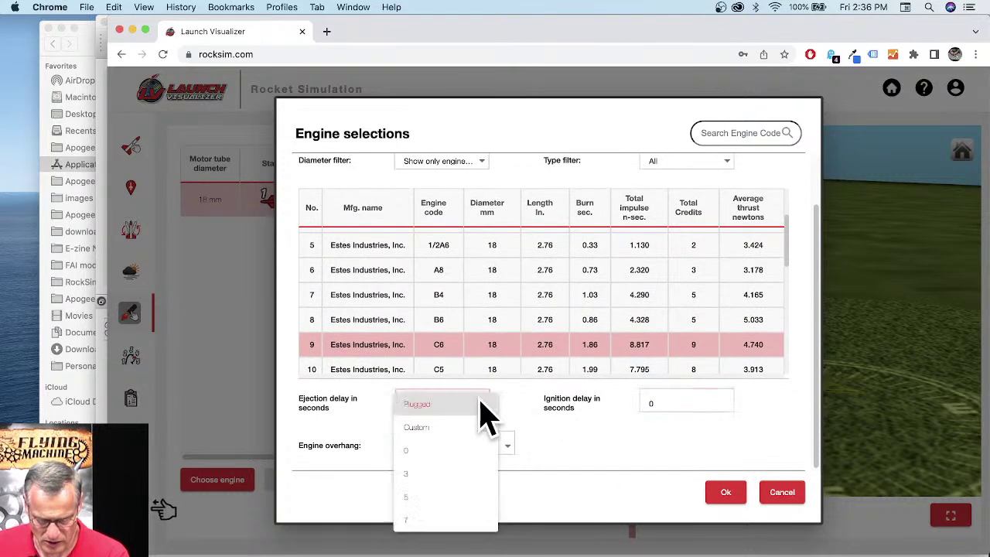
click(429, 519)
click(727, 495)
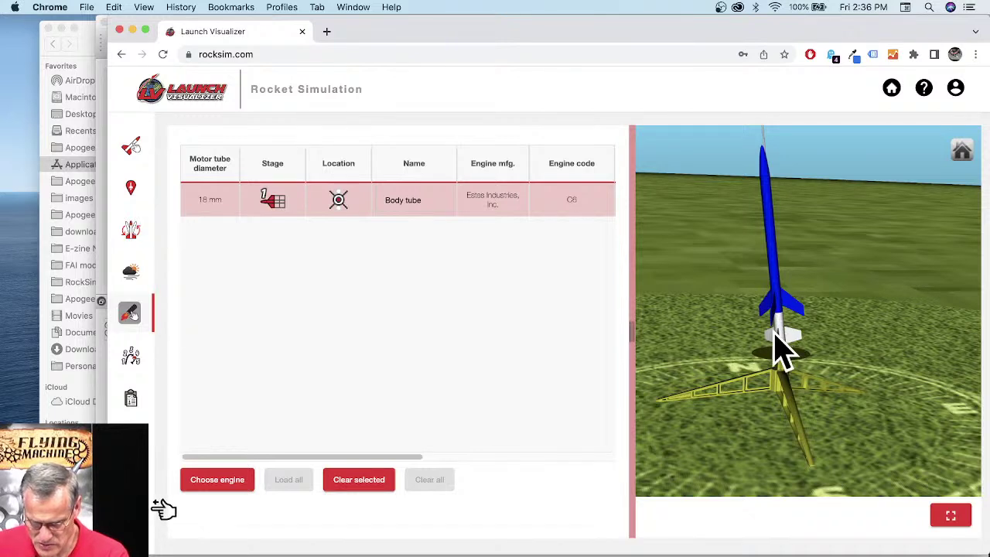
Step: Review the stage 2 staging and stage 1 streamer flight events, then move the browser aside
click(130, 357)
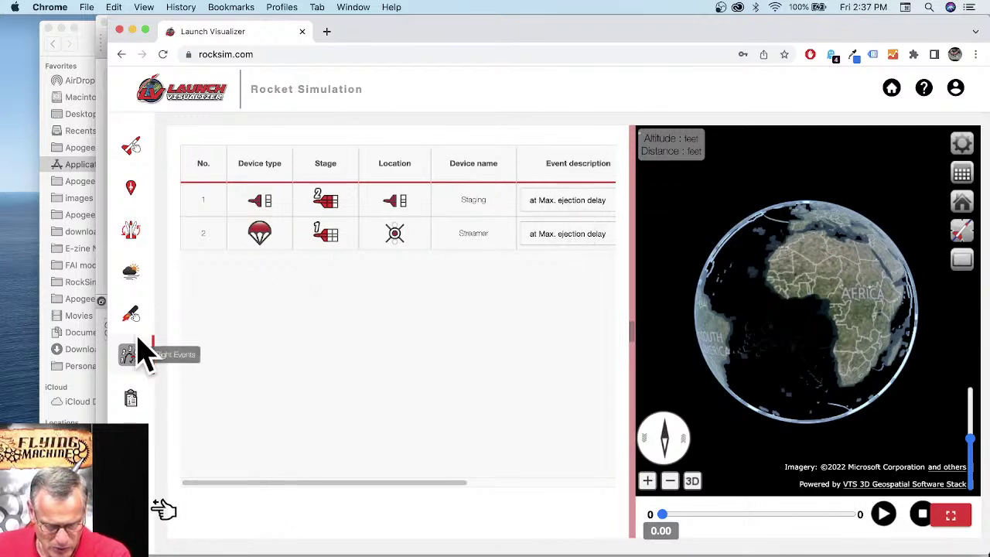
click(140, 317)
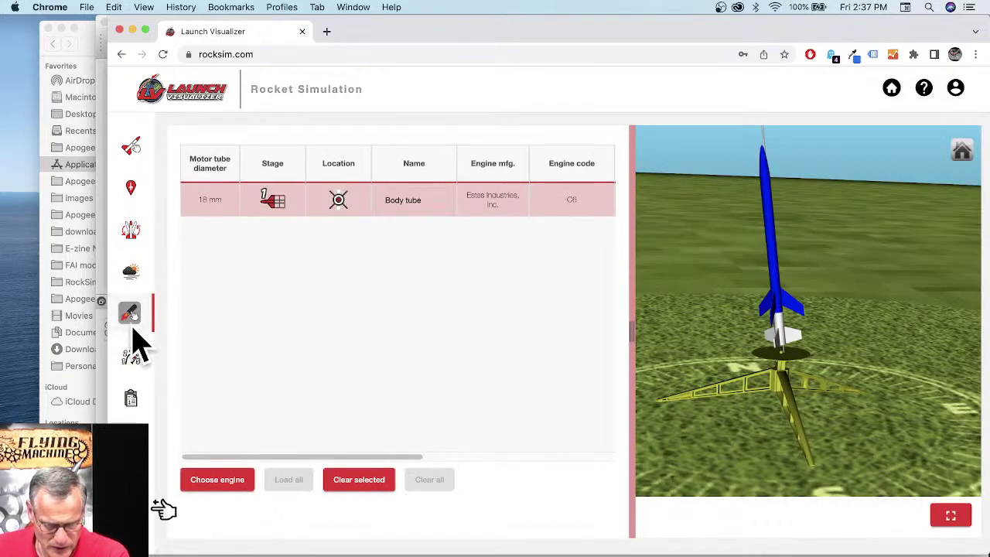
click(144, 358)
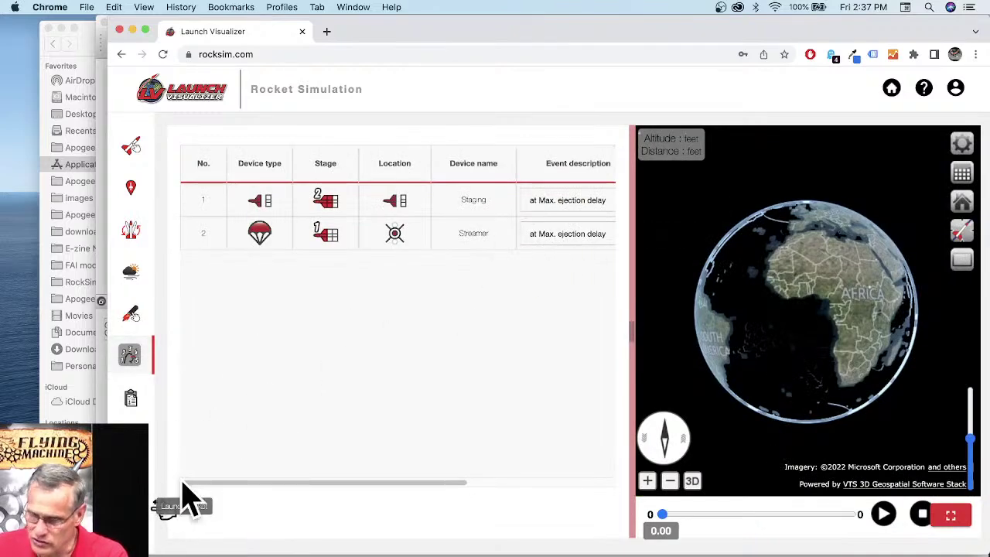
drag(344, 23, 411, 23)
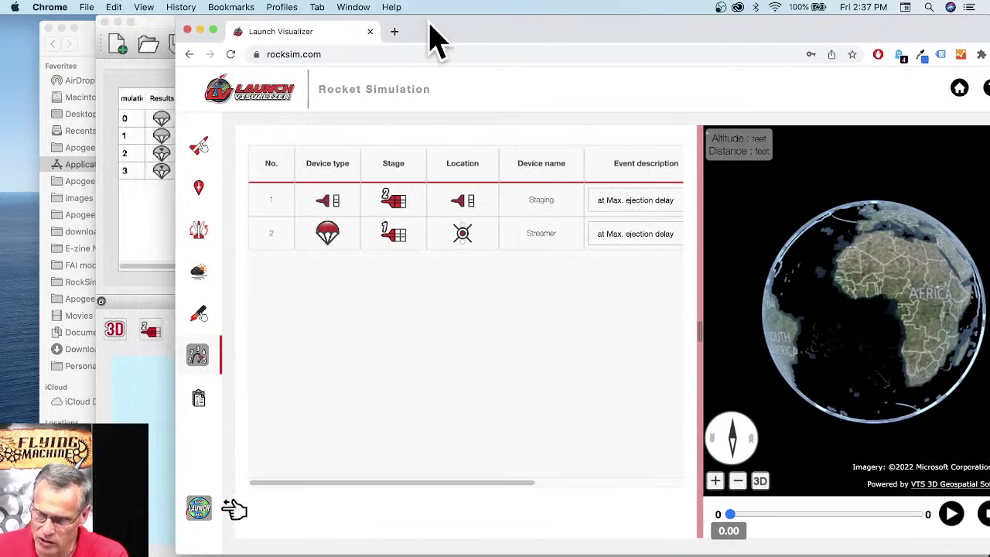
Step: Run the simulation for 9 credits and move the browser window back into place
click(201, 512)
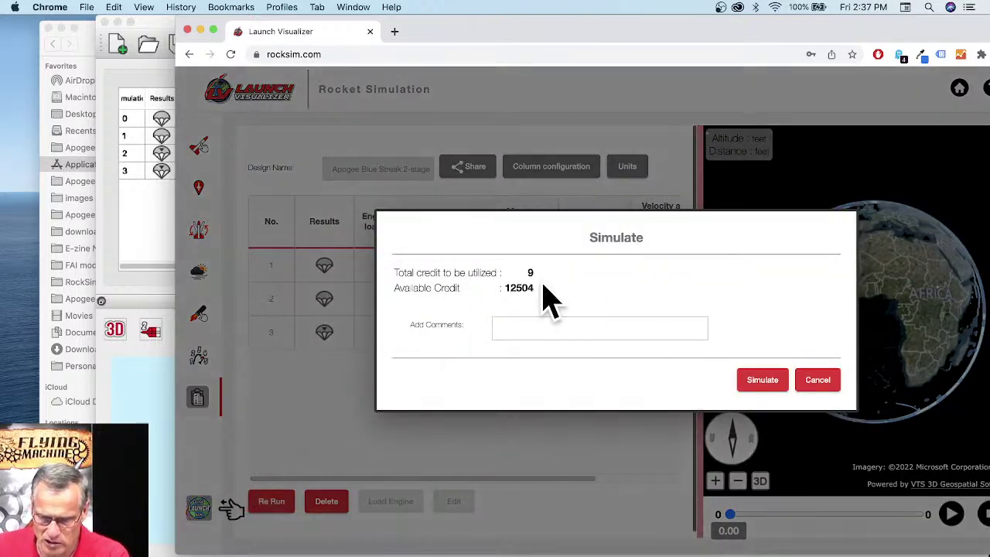
click(761, 384)
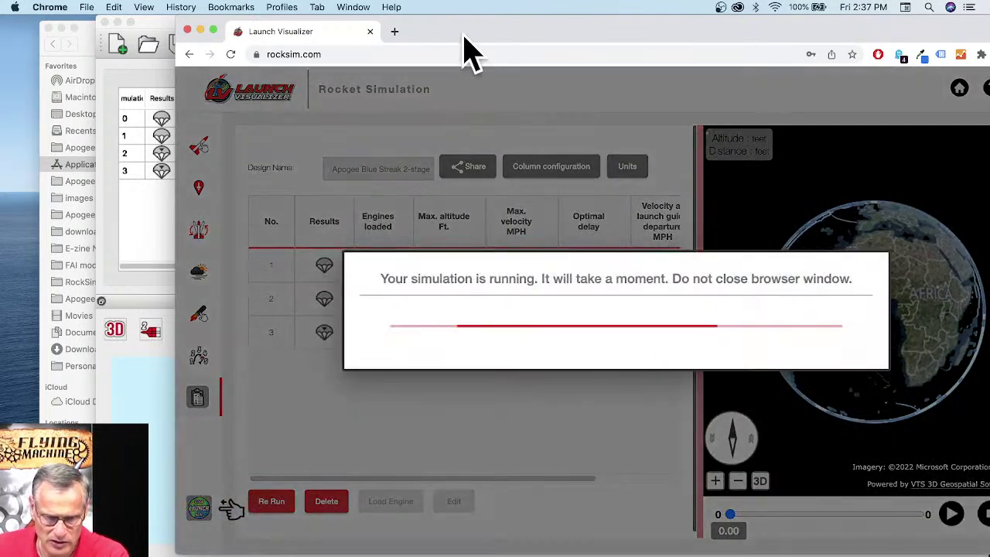
drag(464, 37, 402, 38)
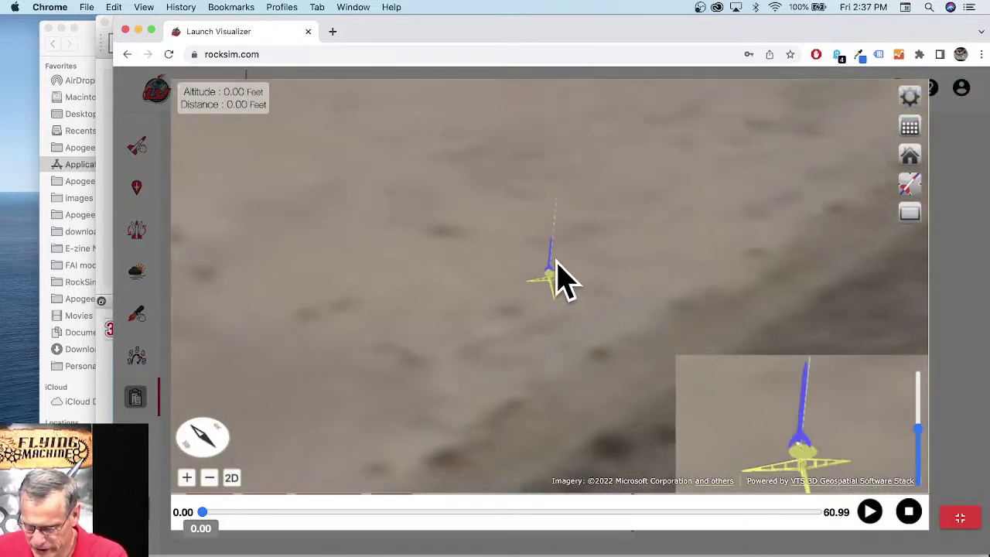
Step: Play the flight replay over Bear Creek Reservoir, zoomed out, pausing at 33.50 s
click(870, 512)
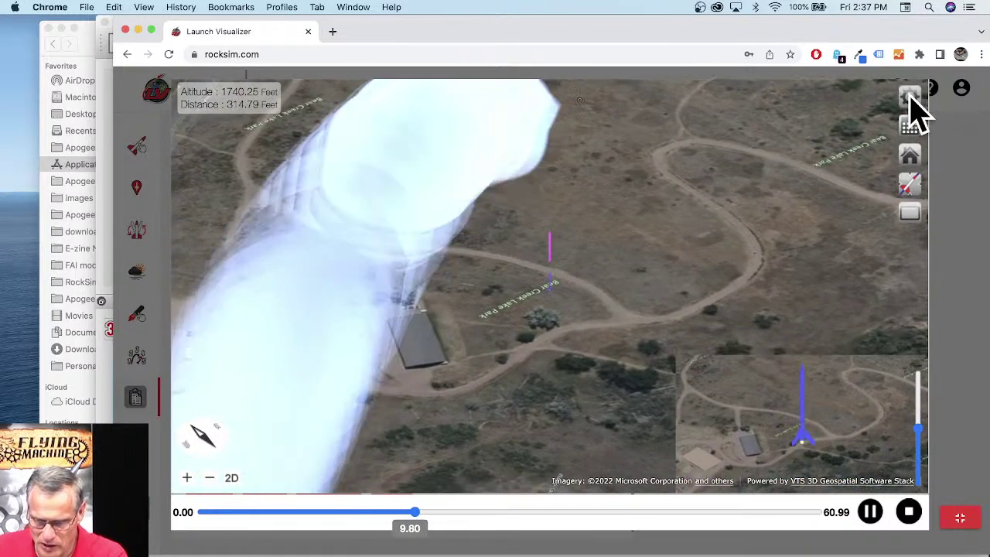
click(910, 95)
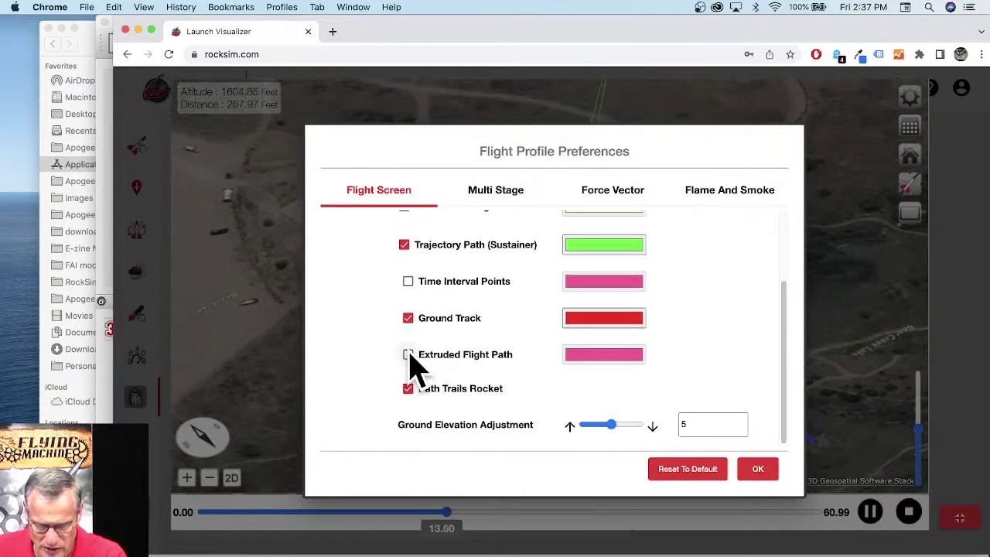
click(758, 469)
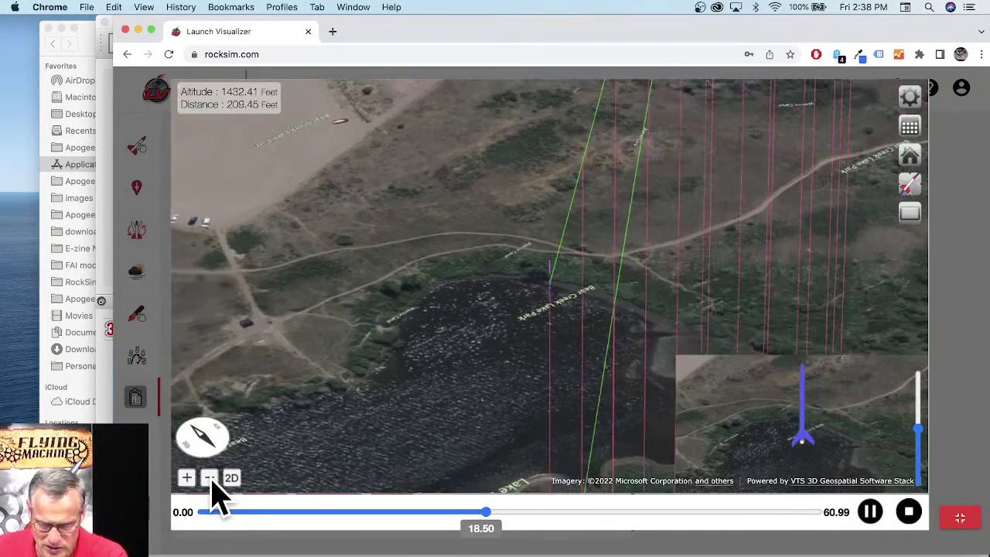
click(208, 478)
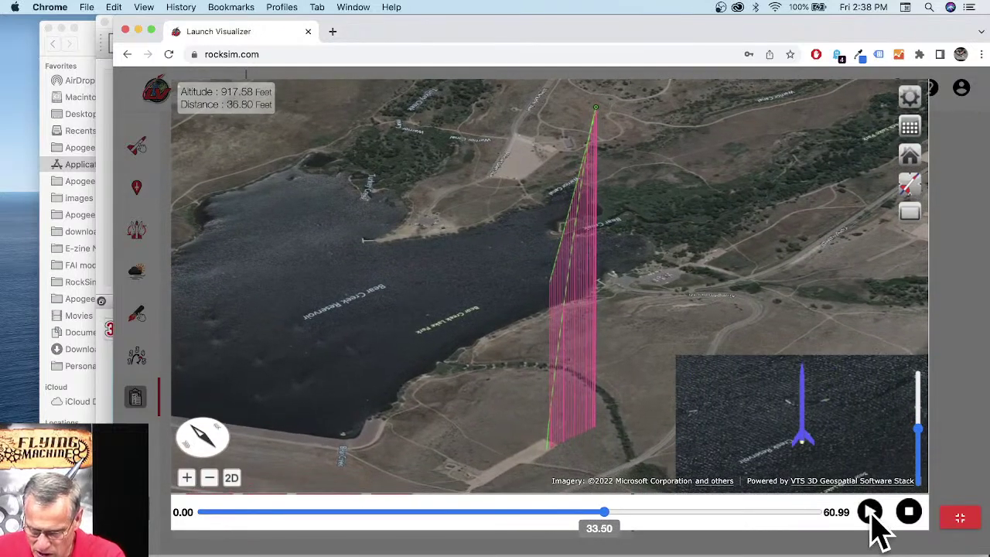
Step: Use the trajectory arc camera, jump the replay to 38.50 s, tilt the map obliquely, and exit full screen
click(903, 212)
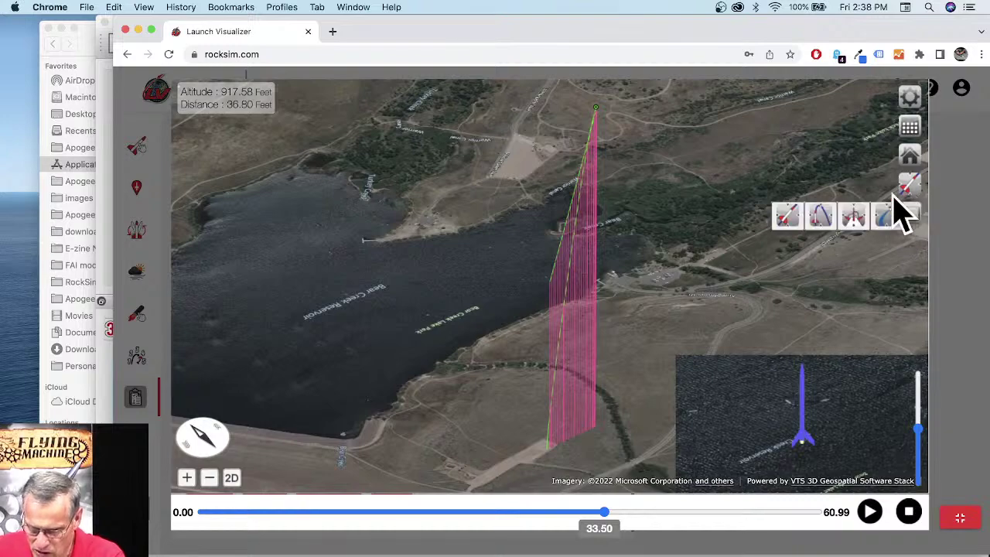
click(823, 218)
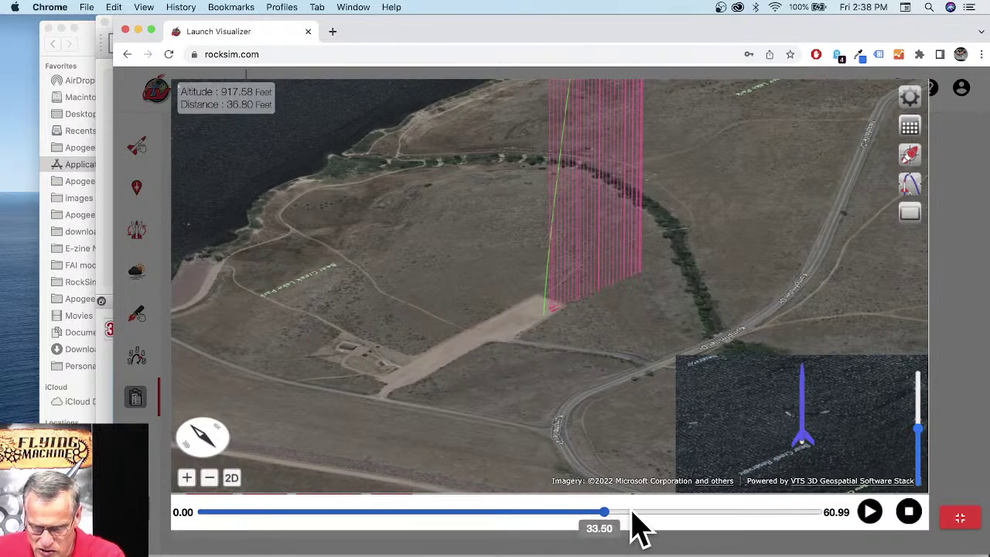
click(747, 512)
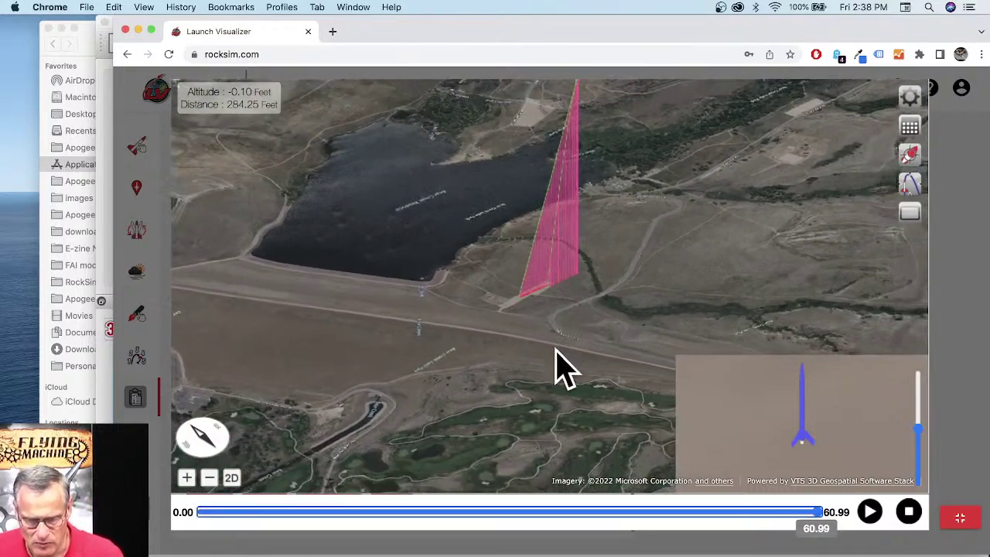
drag(777, 336, 641, 348)
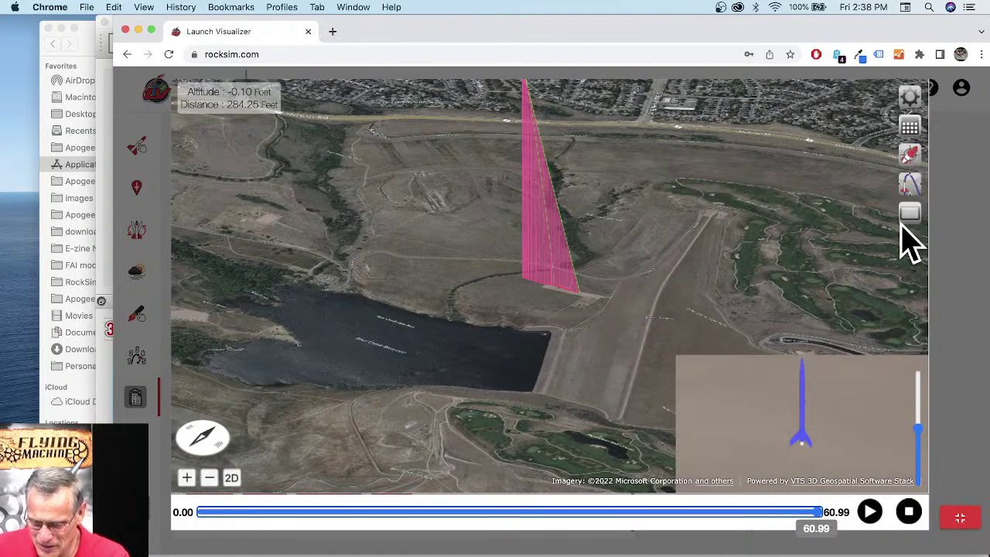
click(959, 517)
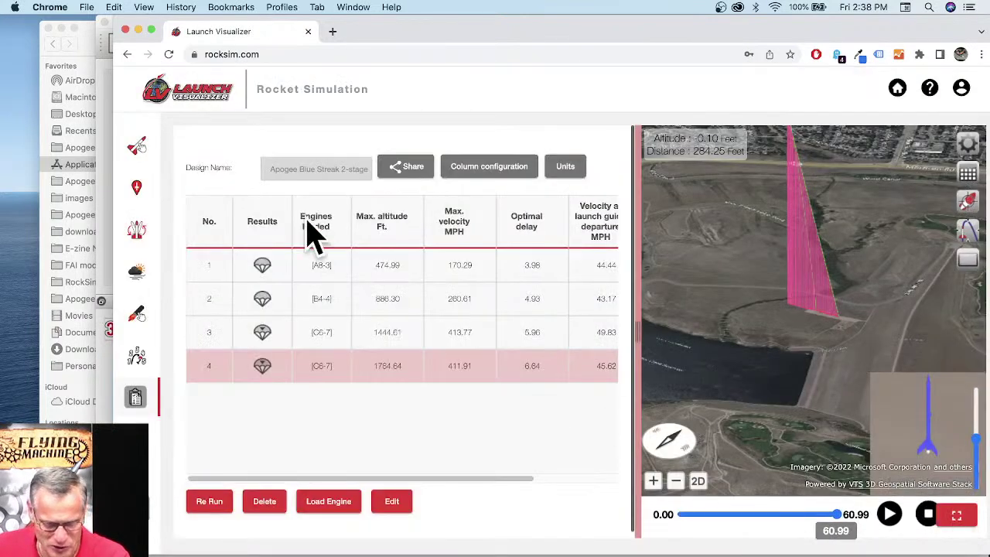
Step: Load the saved Commanche 3-stage boosters inside cone design and show its three empty motor mounts
click(142, 148)
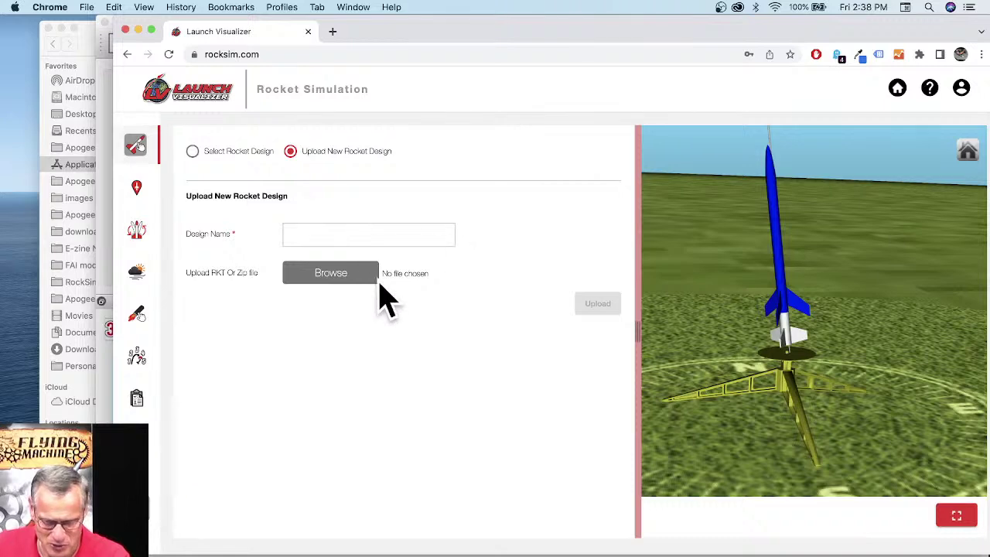
click(217, 151)
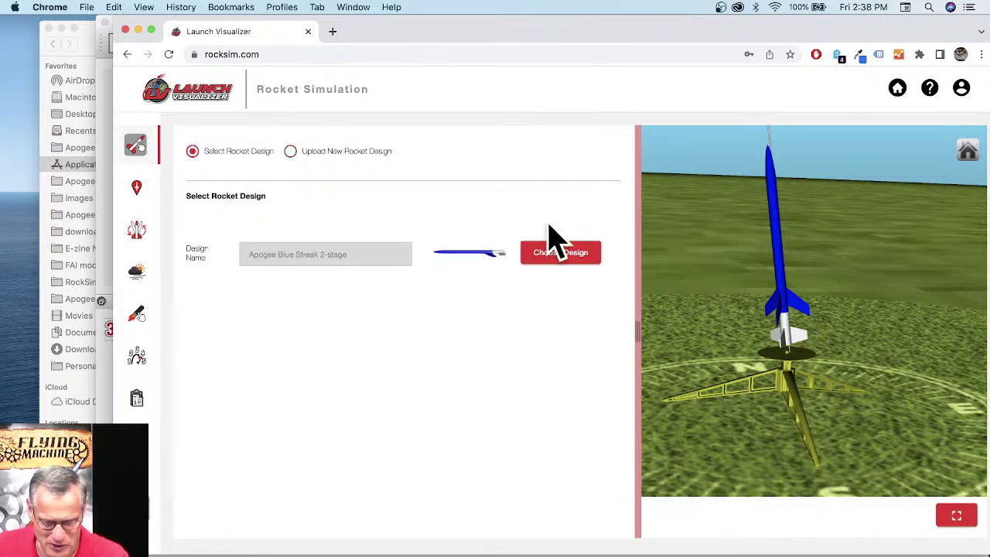
click(570, 261)
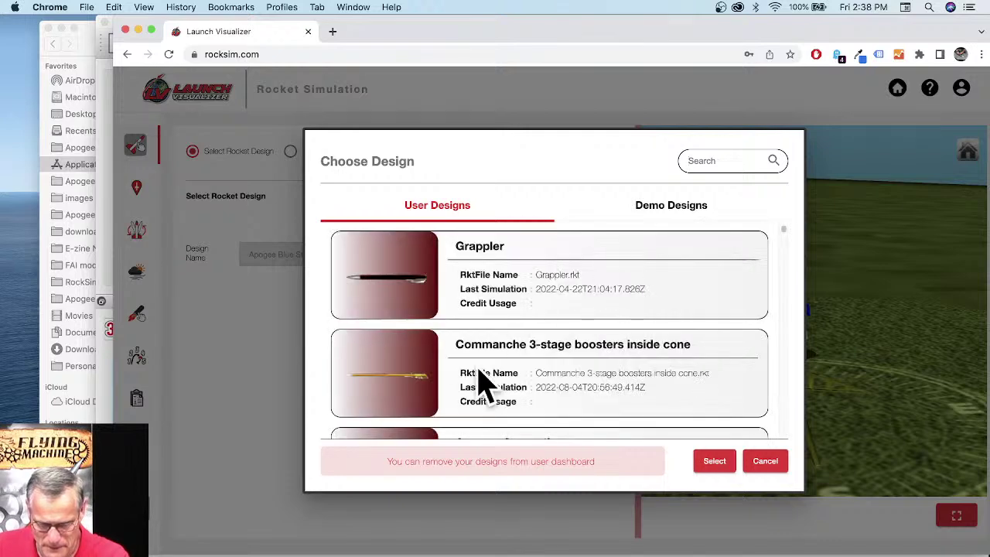
click(395, 398)
click(713, 463)
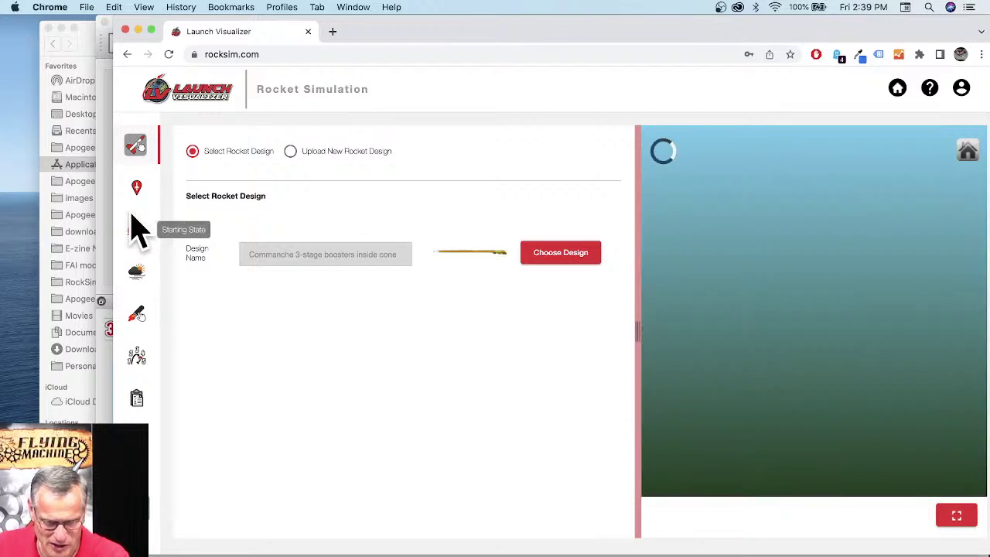
click(137, 317)
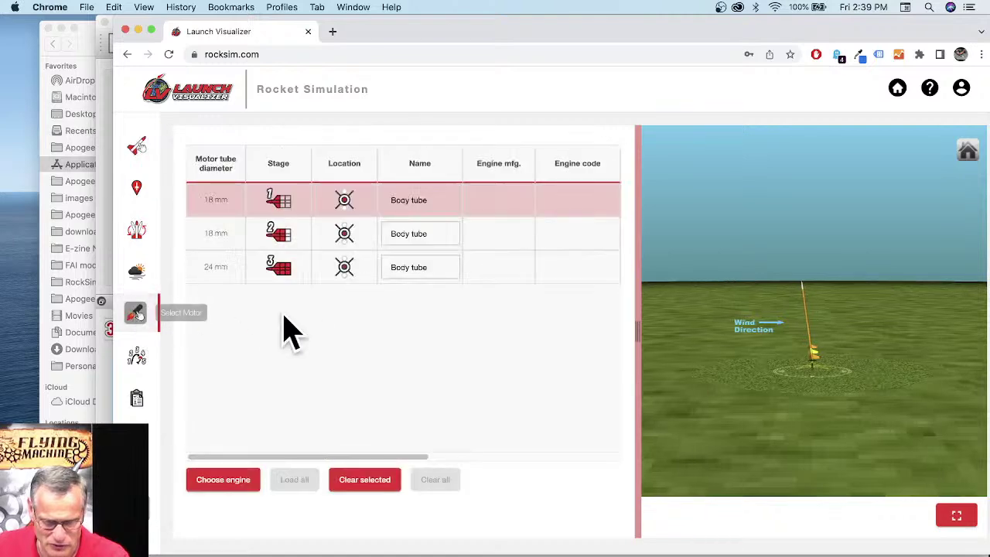
Step: Put an Estes C6 engine in stage 1 and load it into every 18 mm tube
click(239, 481)
scroll(456, 363, down, 3)
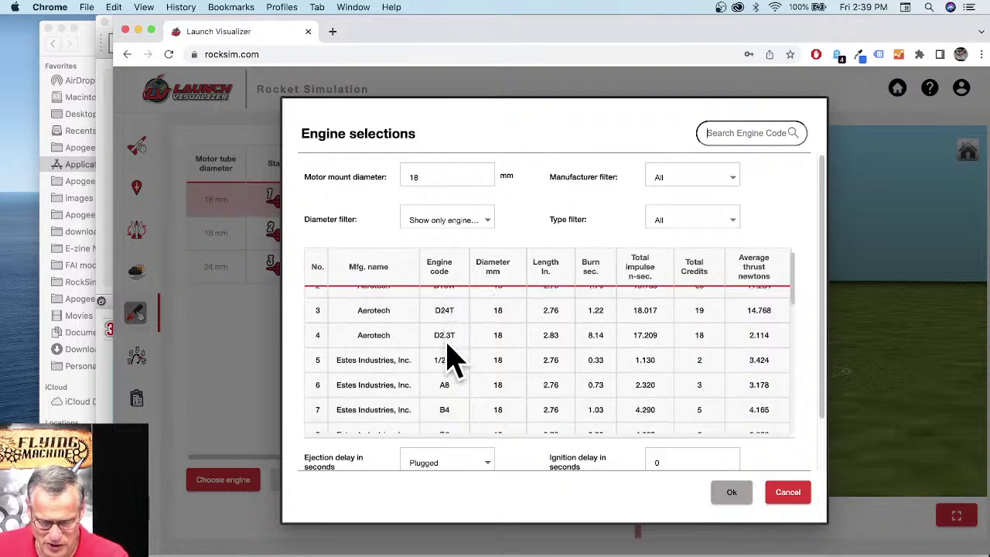
scroll(463, 386, down, 1)
click(452, 412)
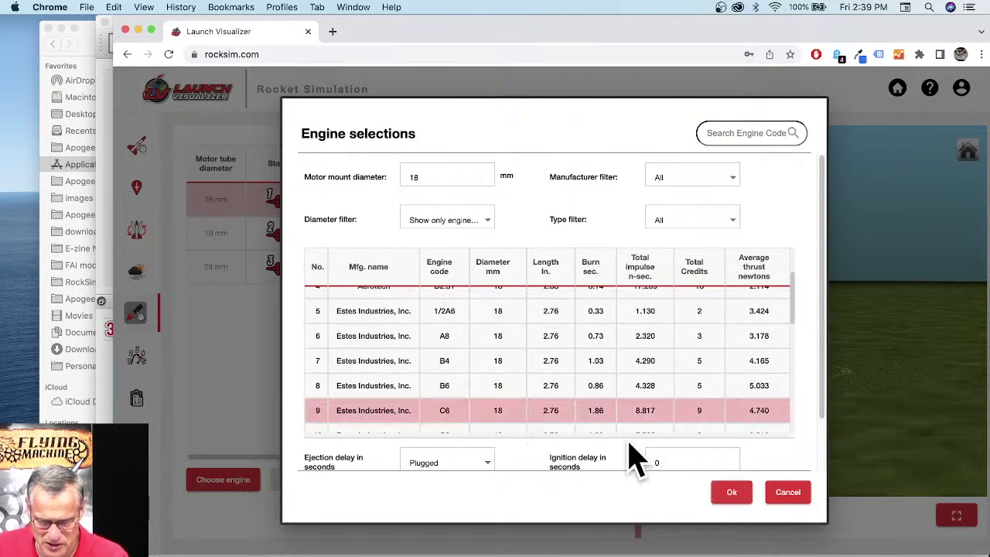
click(731, 493)
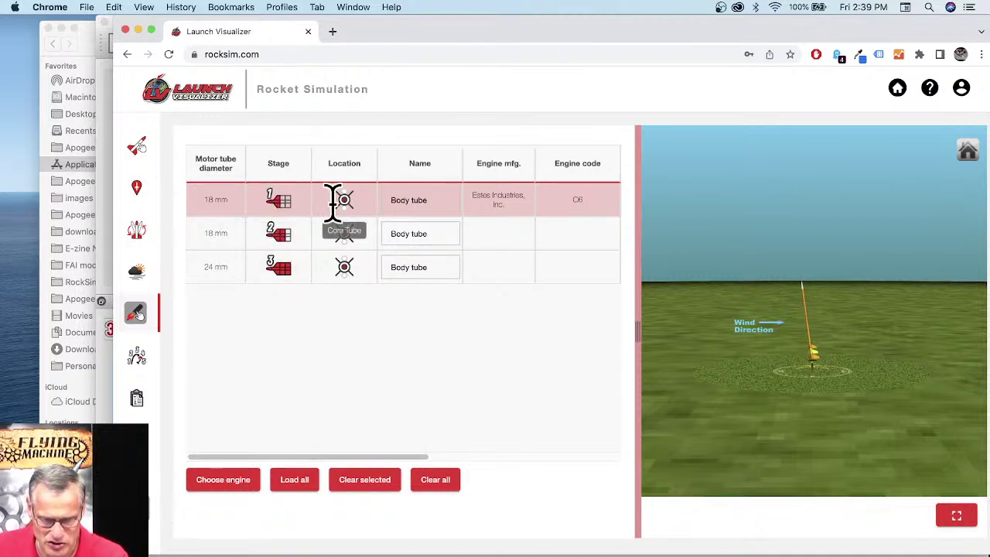
drag(292, 236, 301, 292)
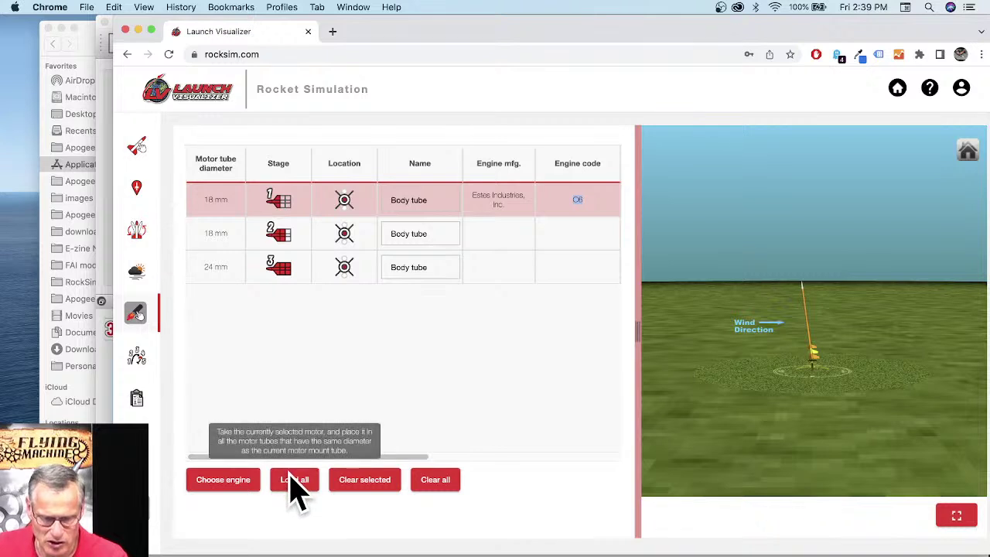
click(292, 485)
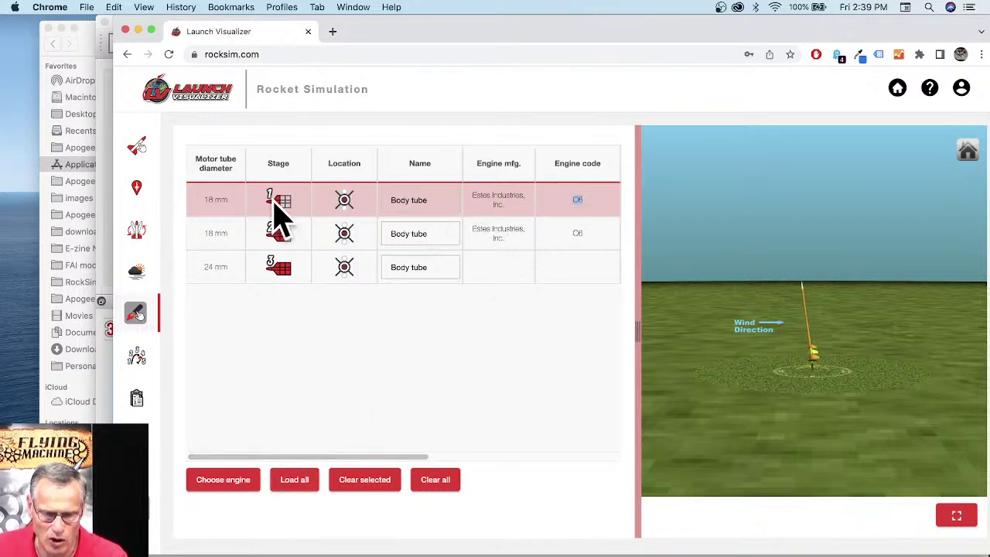
Step: Set stage 1's C6 ejection delay to 7 seconds
drag(232, 223, 224, 236)
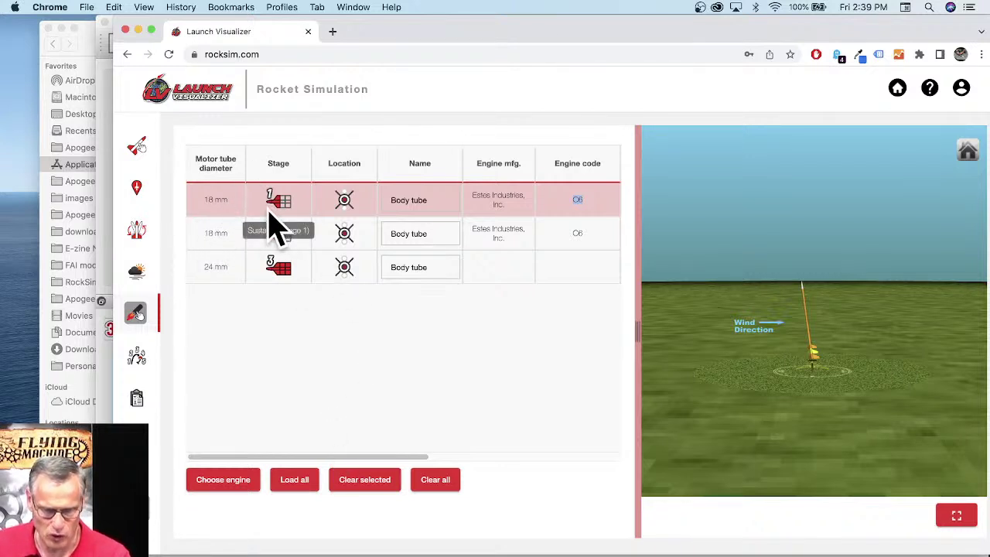
drag(536, 232, 521, 227)
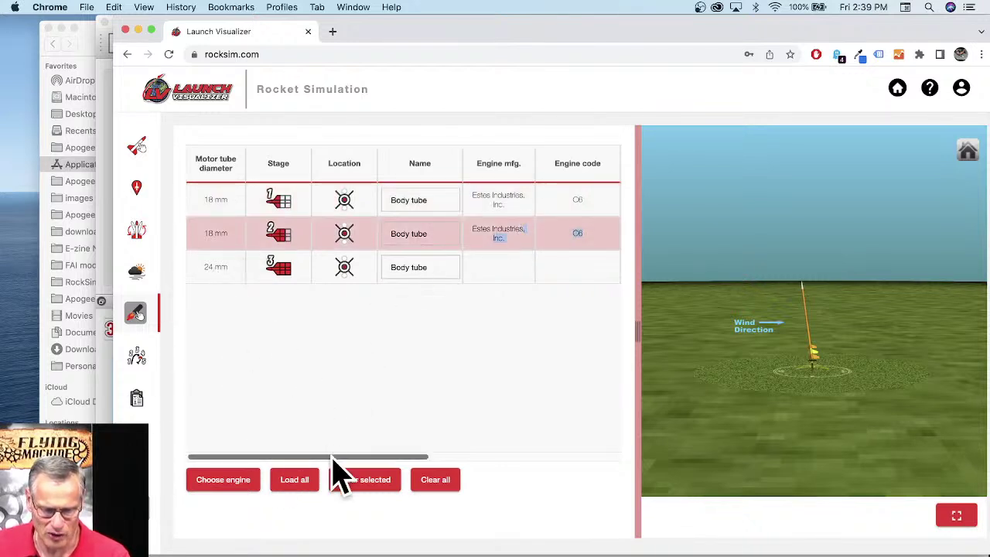
drag(347, 456, 515, 457)
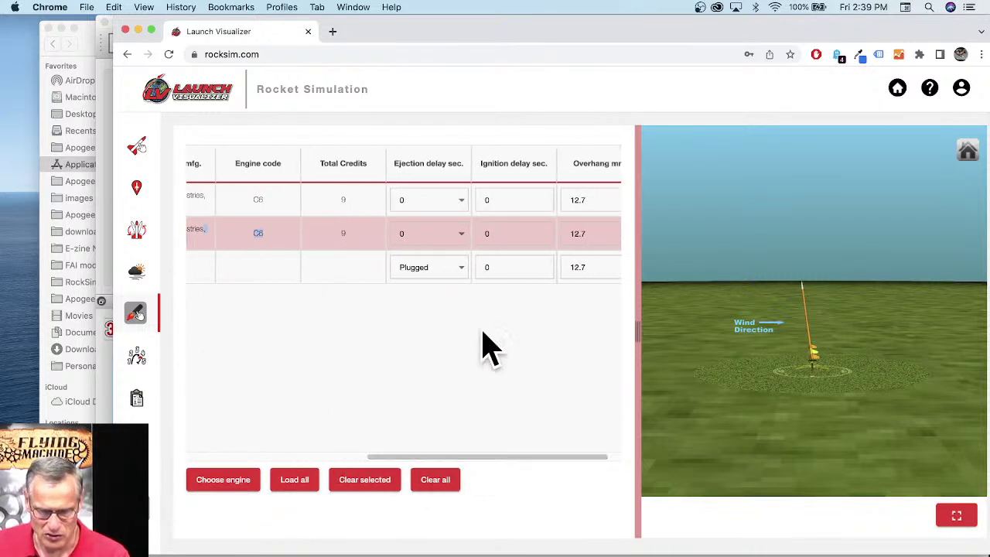
click(462, 213)
click(435, 269)
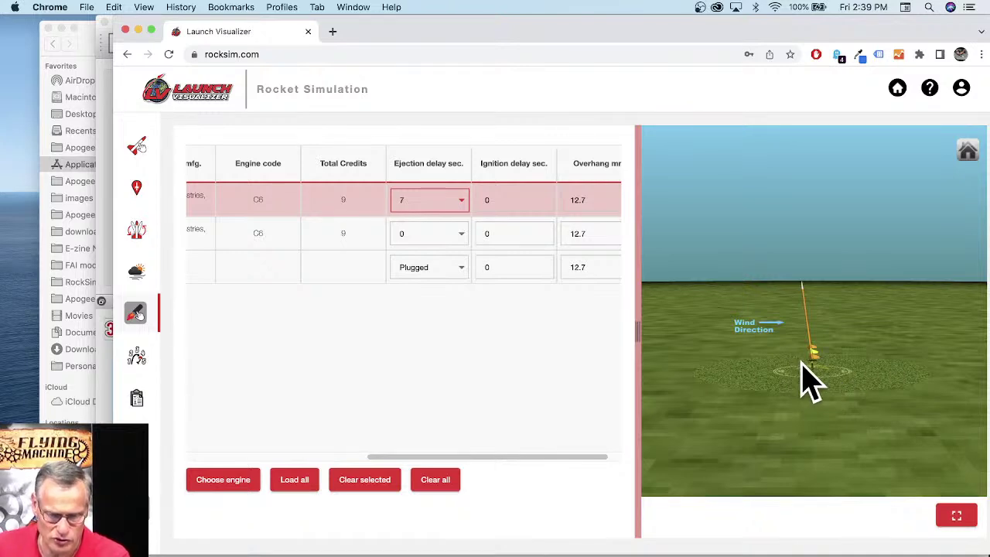
Step: Run the Commanche flight simulation, spending 18 credits
click(152, 514)
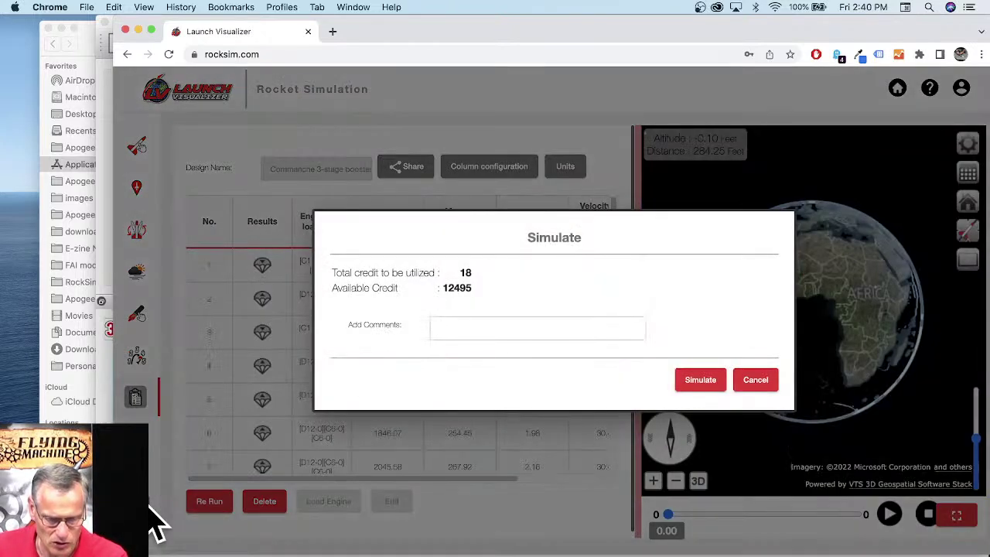
click(702, 380)
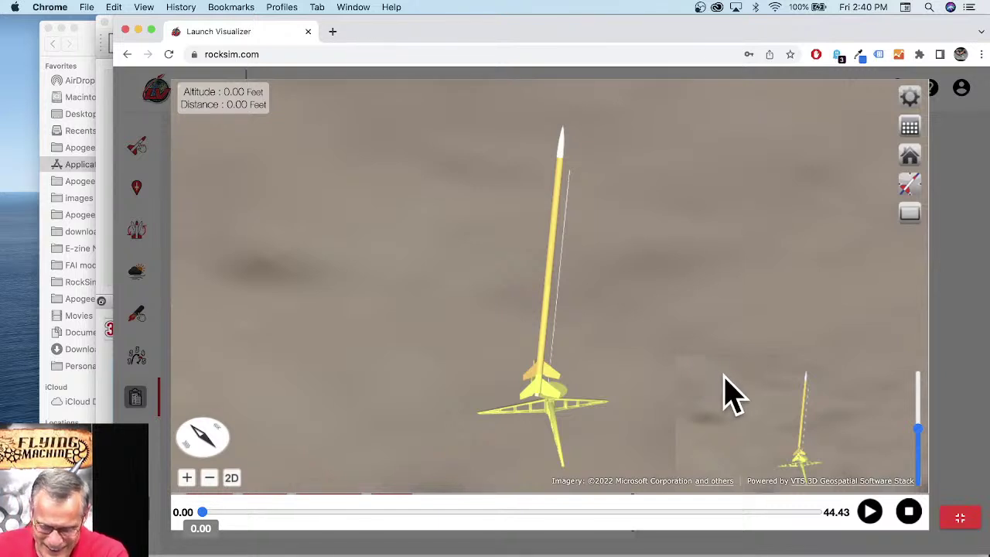
drag(634, 417, 583, 327)
scroll(585, 309, down, 3)
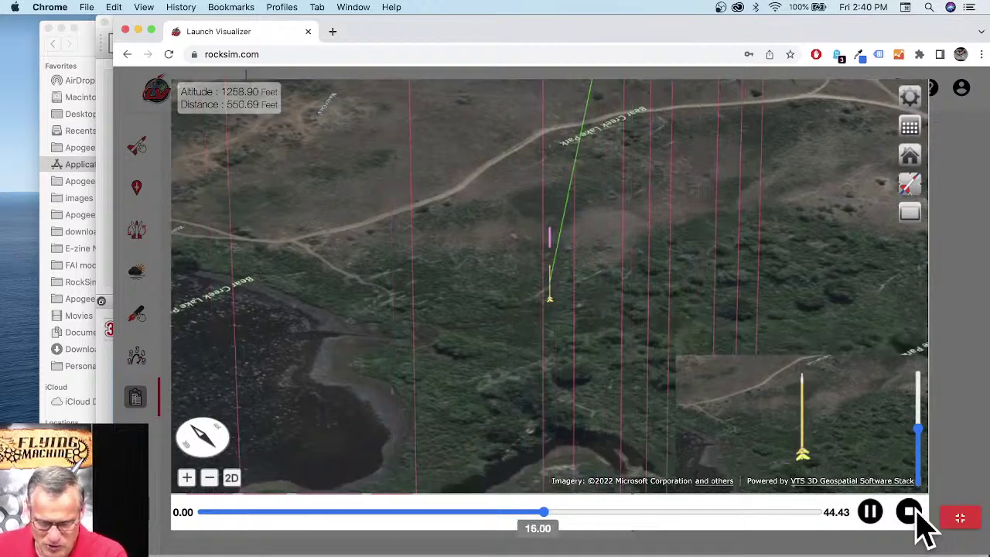
click(909, 512)
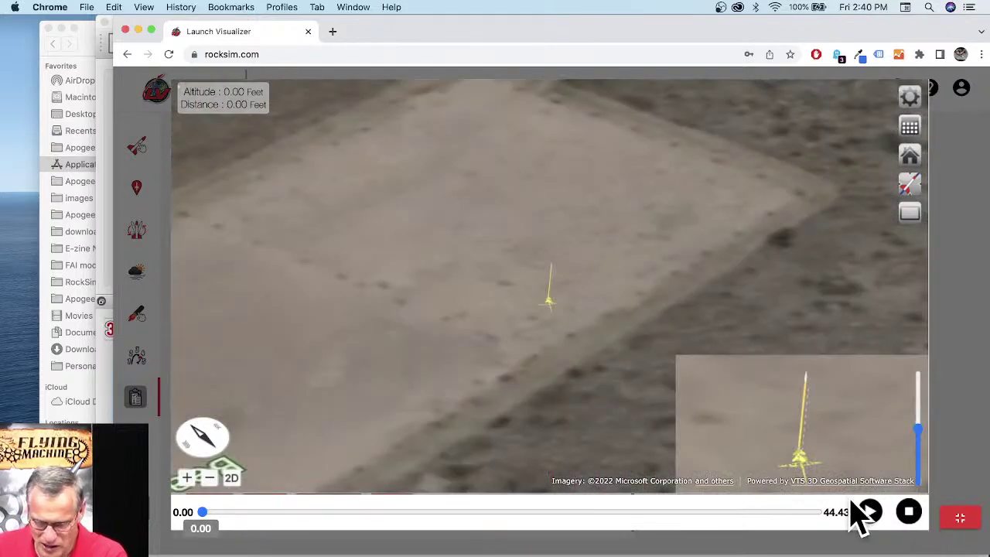
Step: Leave full screen and check the C6 engines' 7 and 0 ejection delays in the motor setup
click(957, 518)
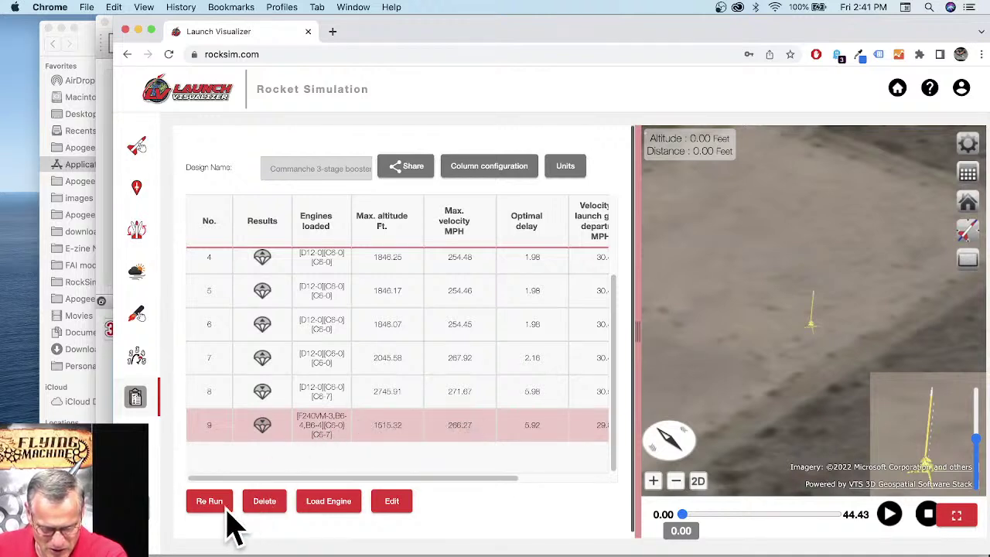
click(136, 315)
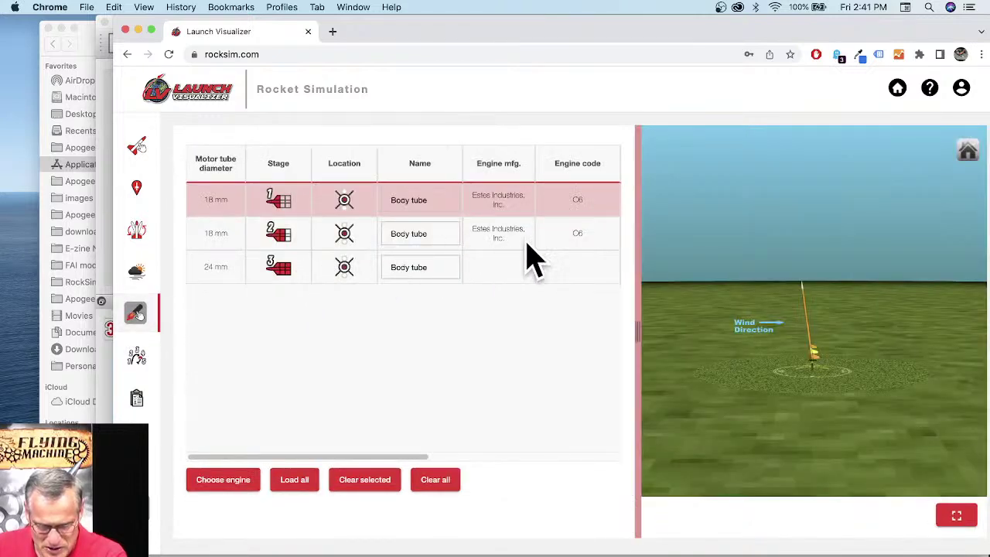
drag(387, 457, 530, 457)
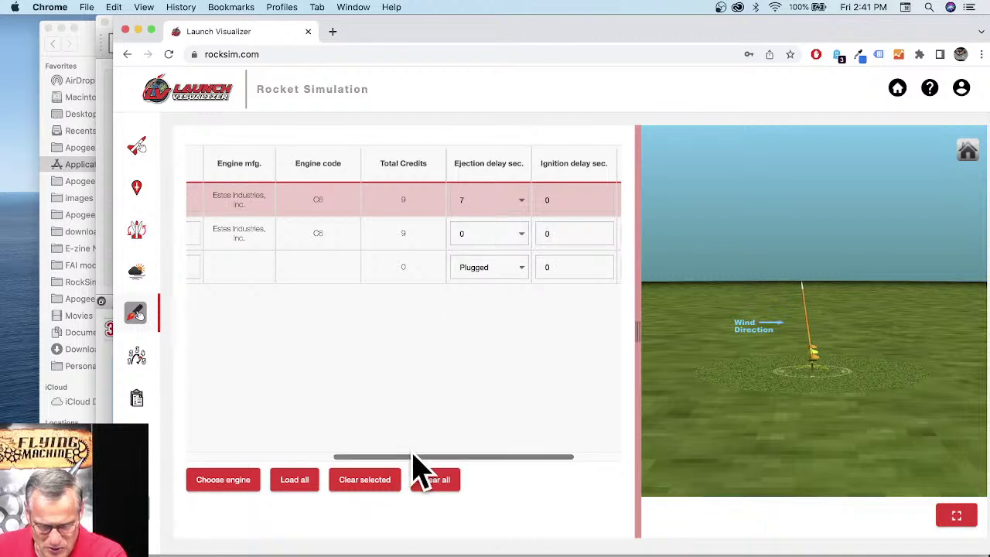
scroll(410, 460, left, 1)
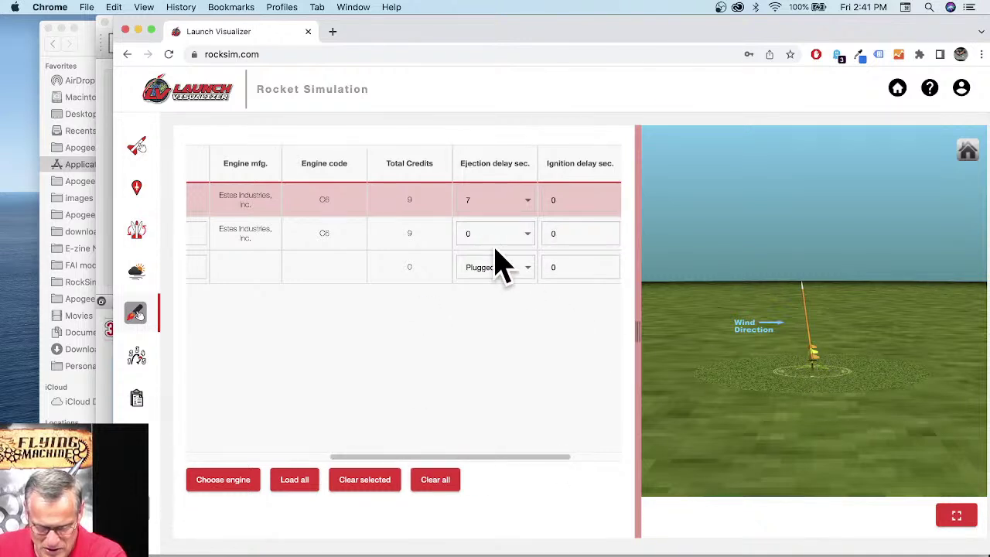
drag(352, 456, 203, 455)
Step: Re-run the Commanche simulation, then review its recovery and staging events and saved results
click(150, 522)
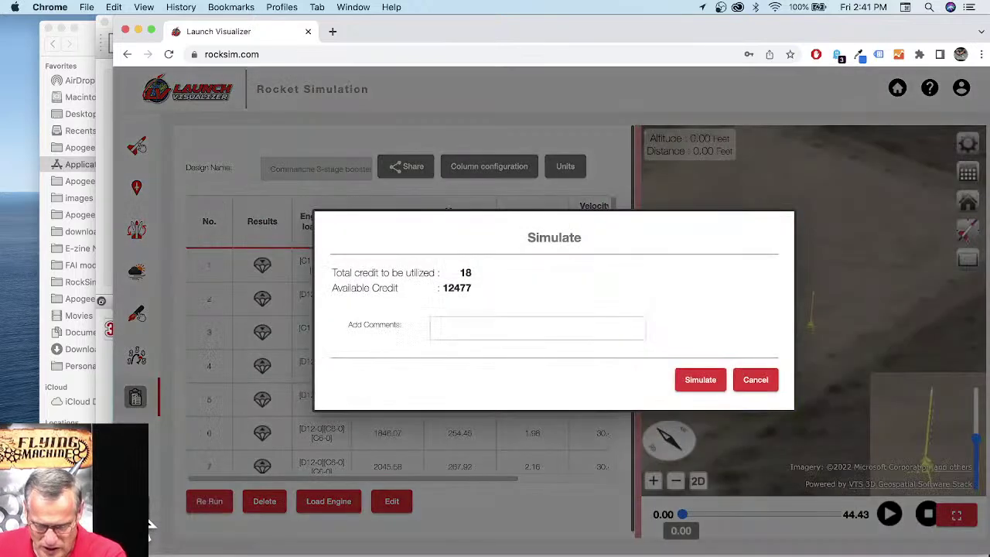
click(709, 379)
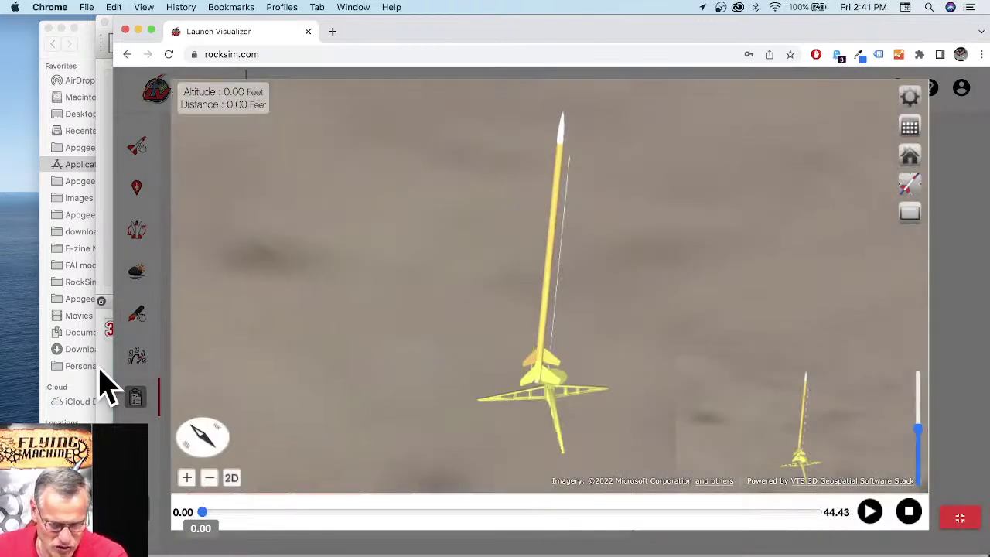
click(957, 518)
click(133, 359)
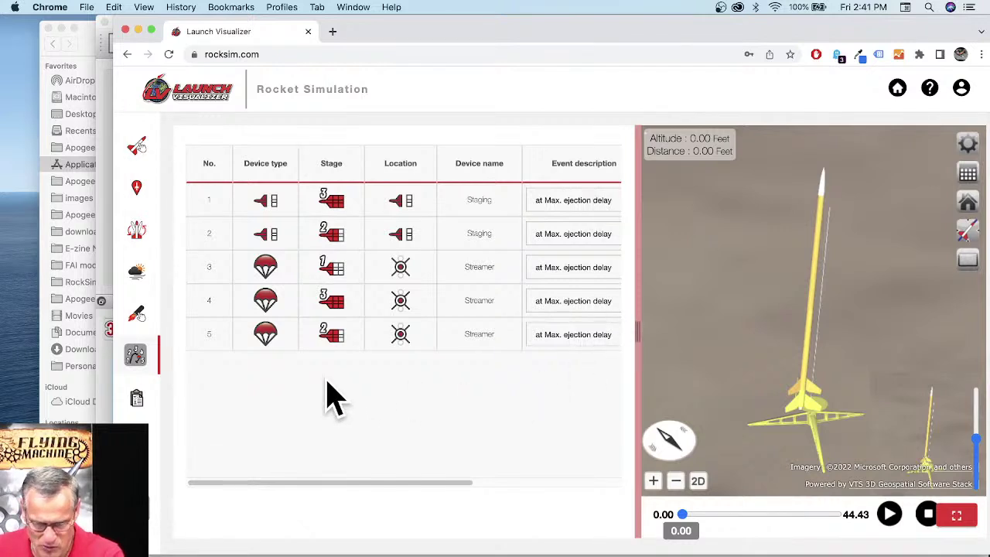
click(137, 401)
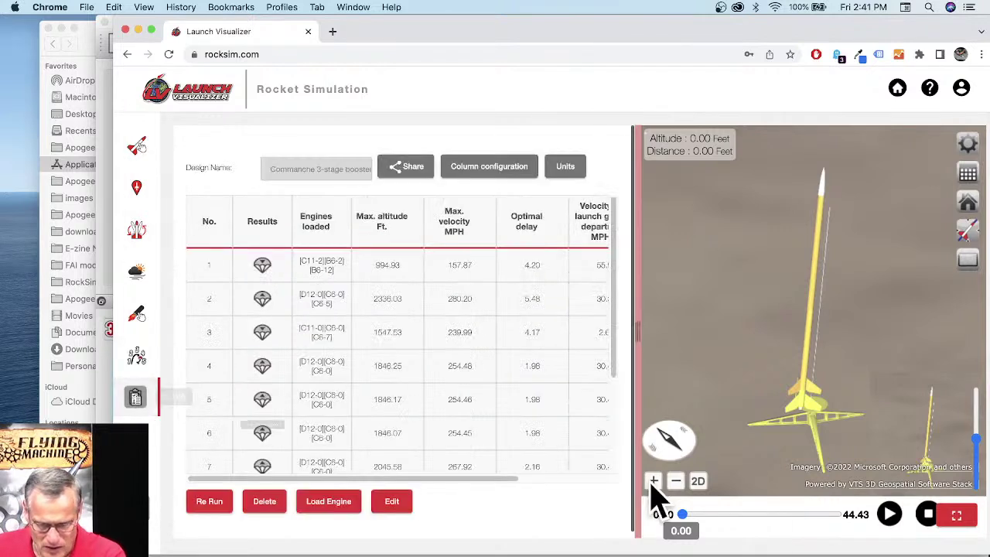
Step: Play the flight animation in full screen, then exit and reset playback to launch
click(959, 517)
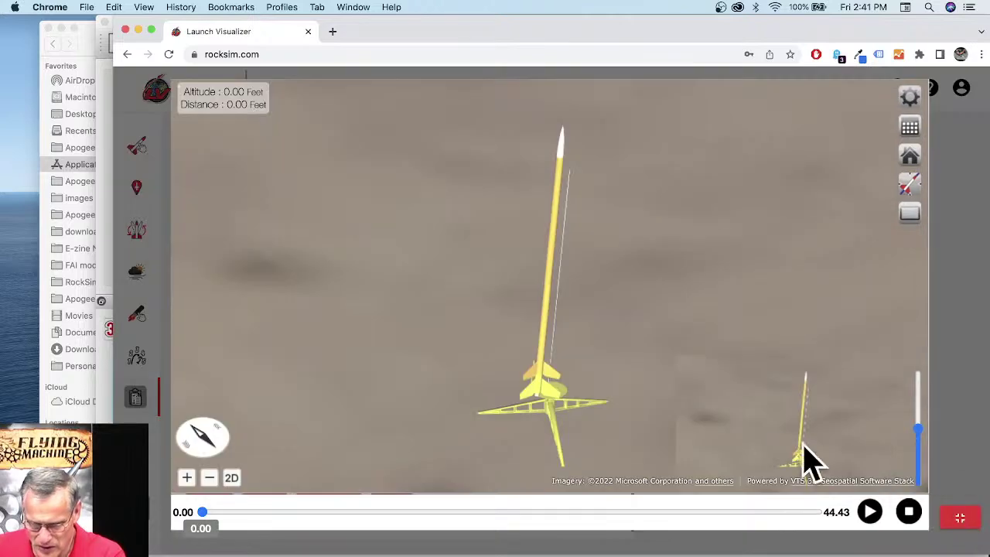
click(871, 513)
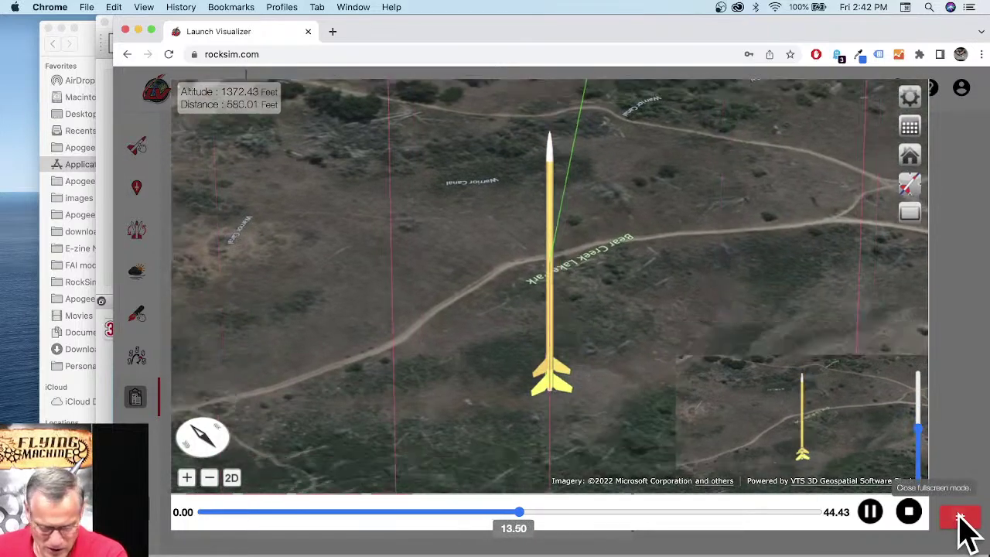
click(959, 517)
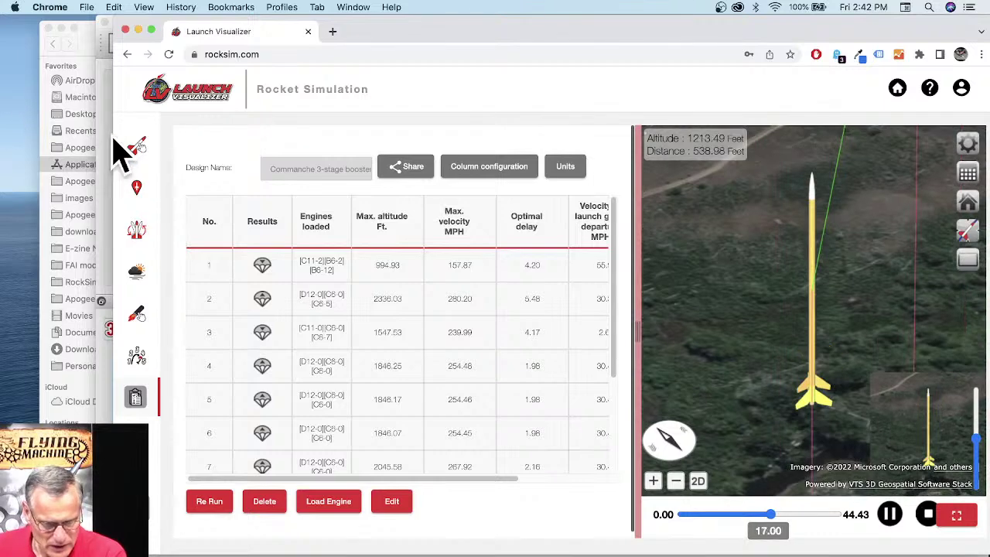
click(927, 517)
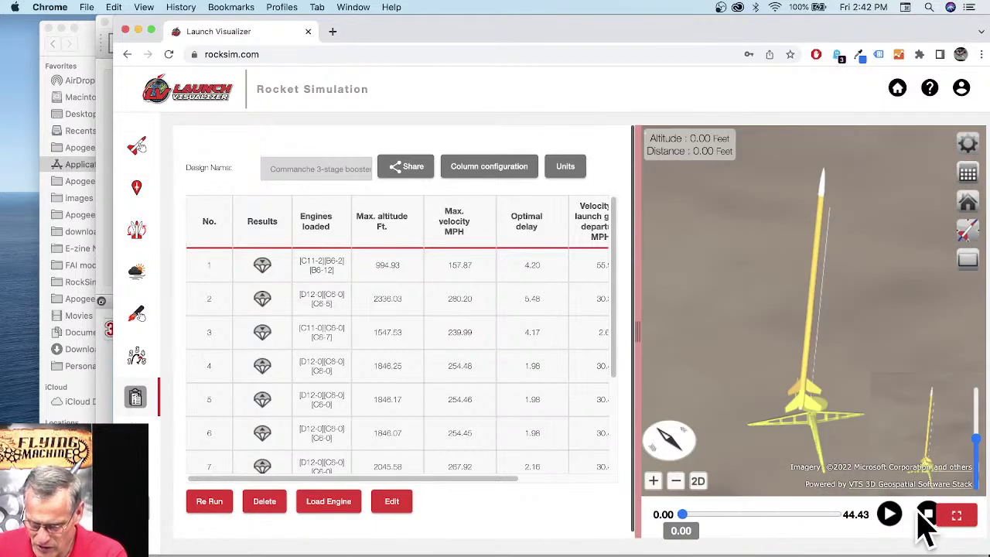
Step: Load the Apogee SkyMetra design from the Demo Designs list
click(133, 148)
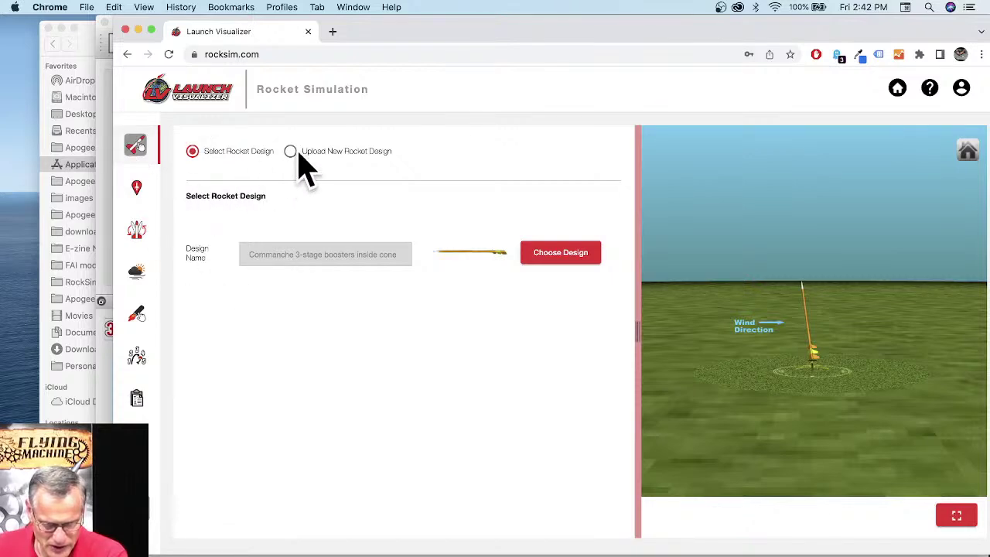
click(555, 257)
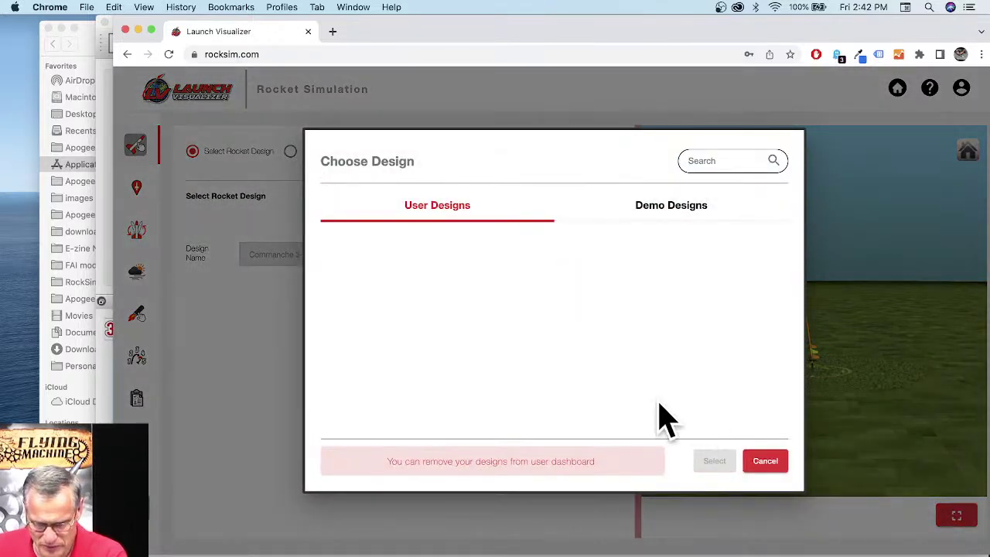
click(695, 226)
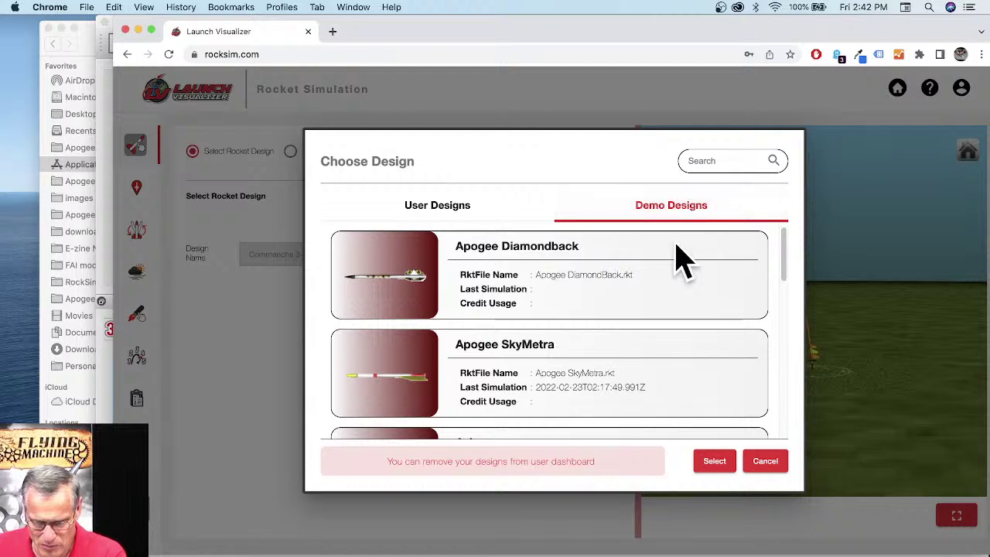
click(412, 379)
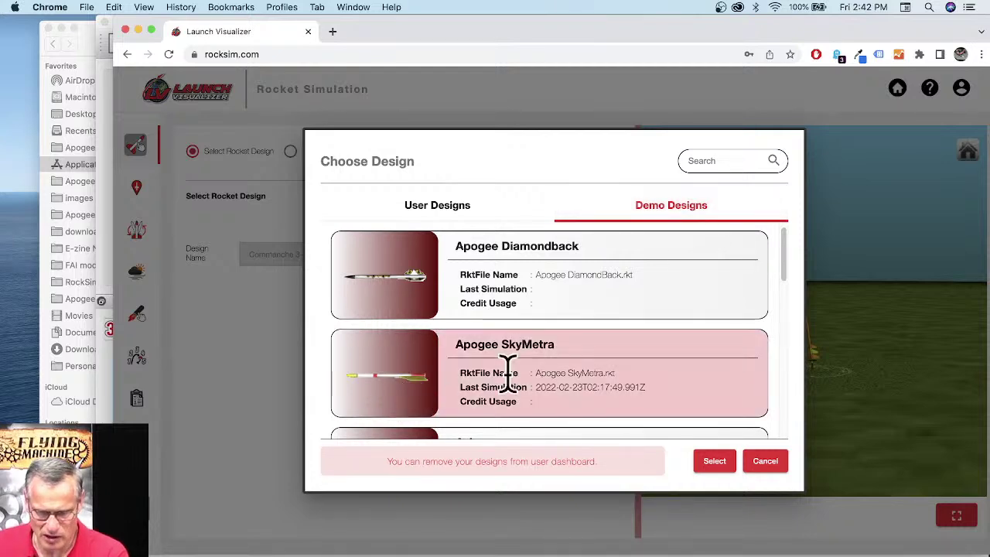
click(714, 461)
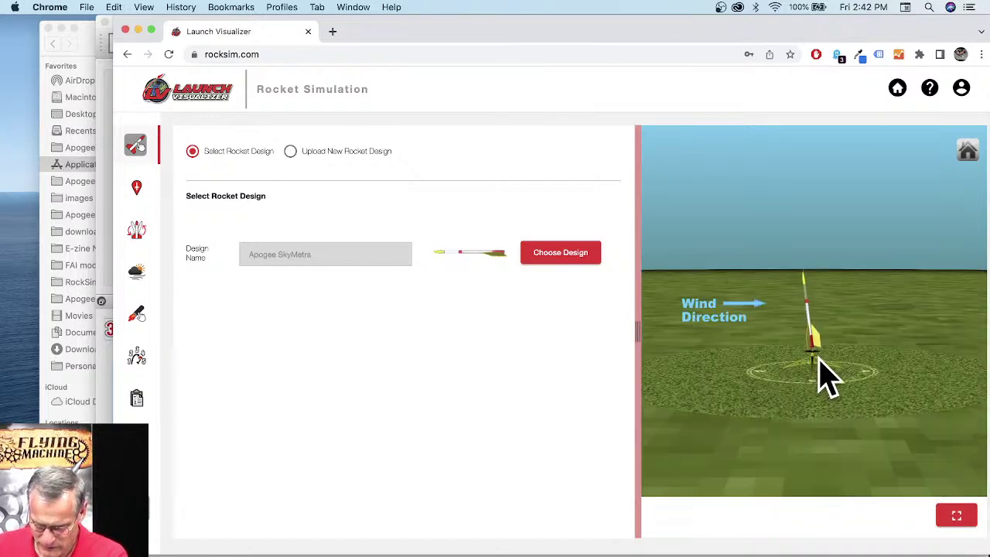
scroll(824, 363, up, 5)
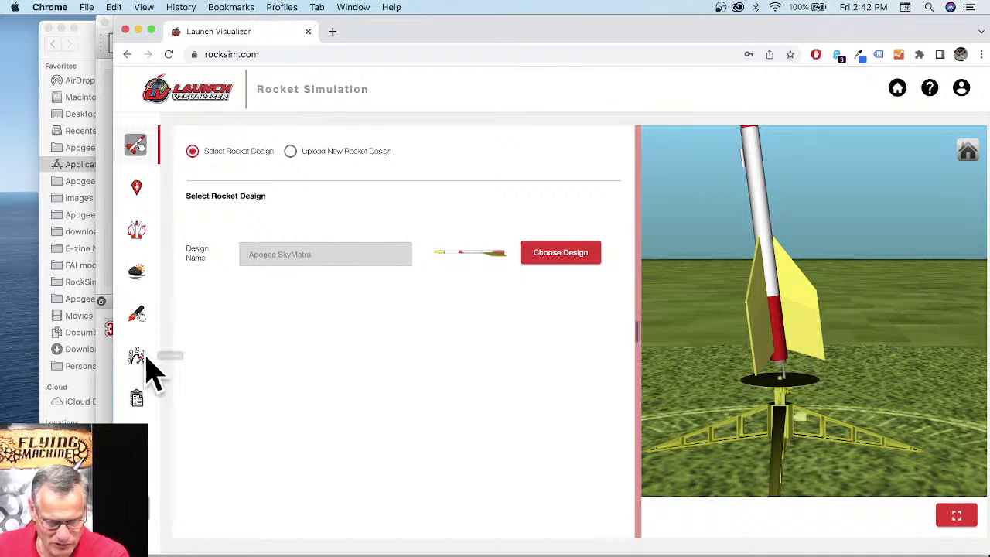
Step: Give stage 1 an Estes C6 with a 7-second delay and load it into every stage
click(143, 320)
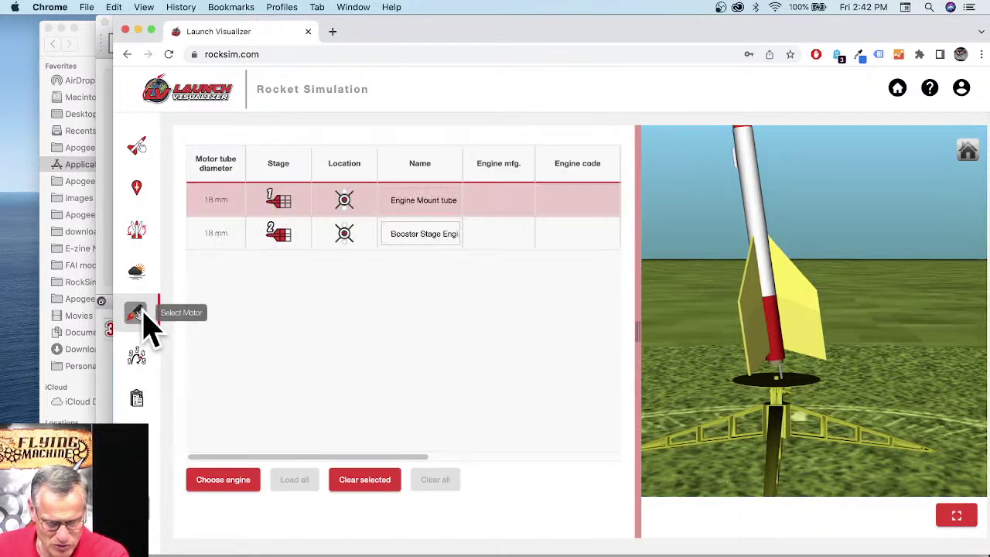
click(242, 491)
scroll(465, 387, down, 3)
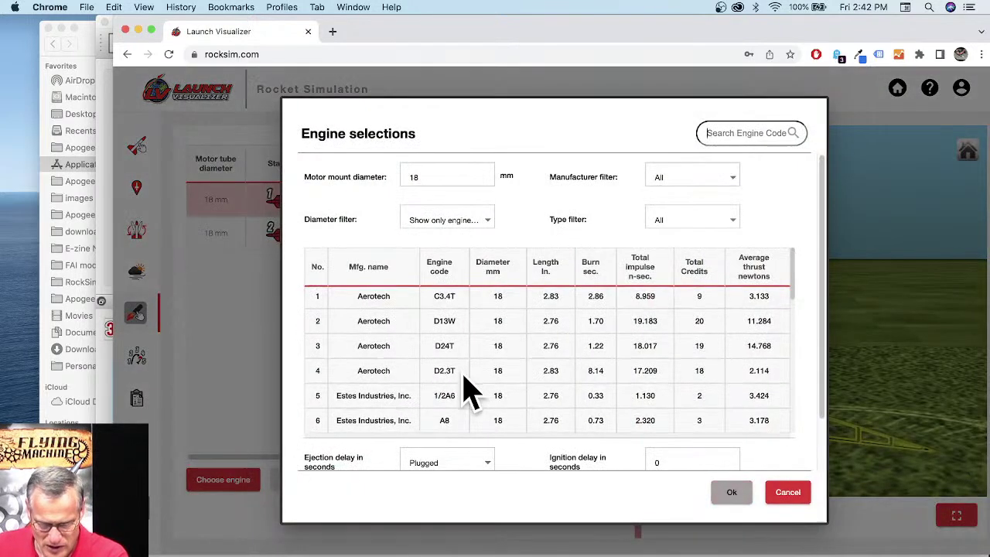
scroll(465, 387, down, 3)
click(438, 364)
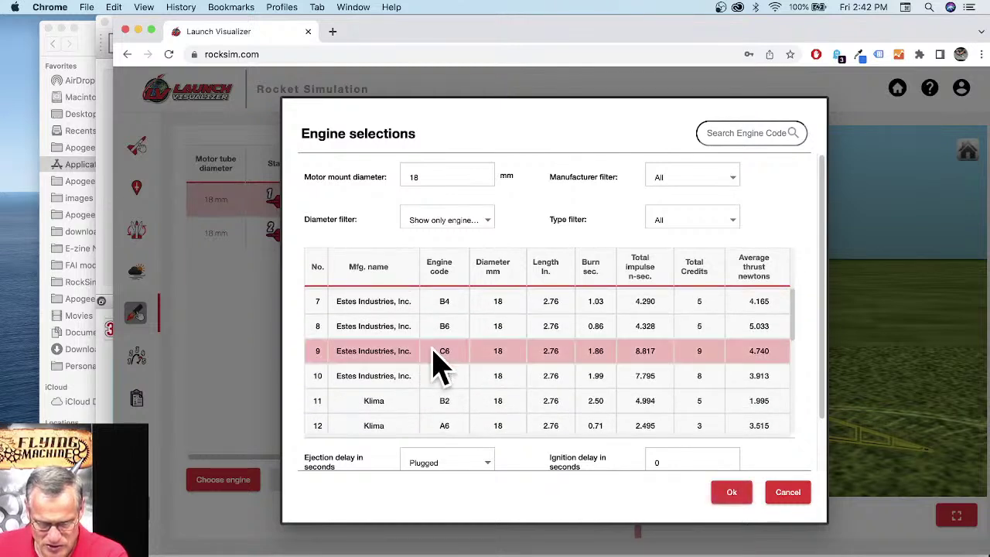
click(484, 464)
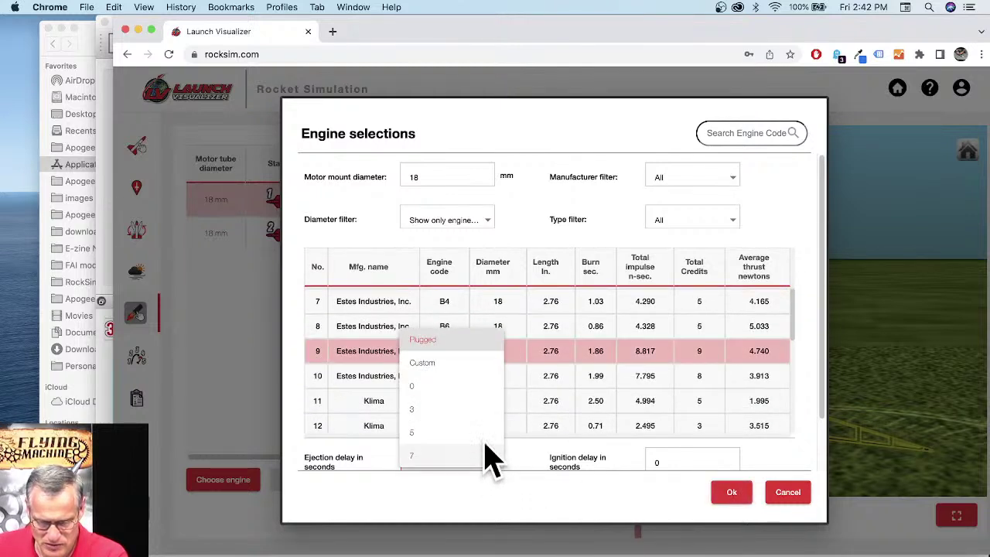
click(433, 455)
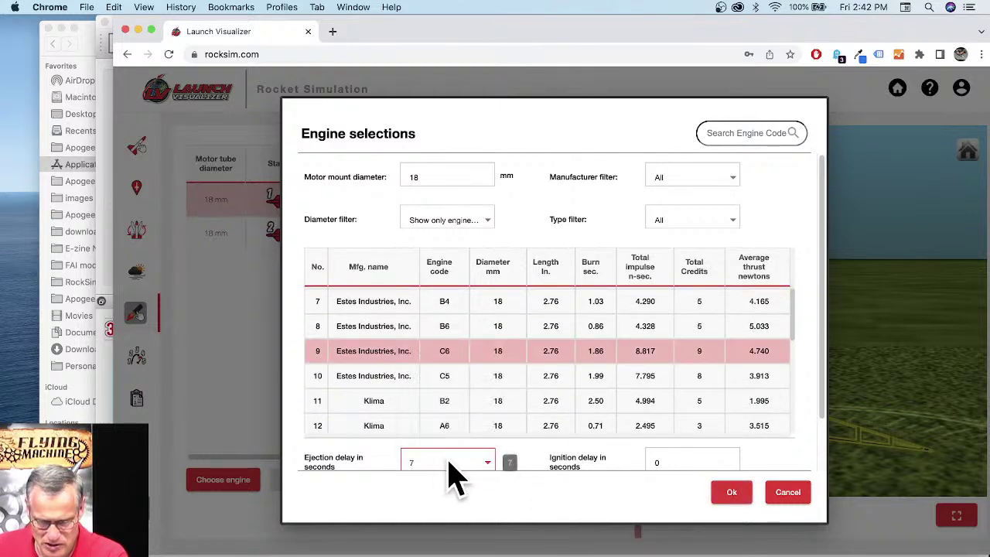
click(727, 492)
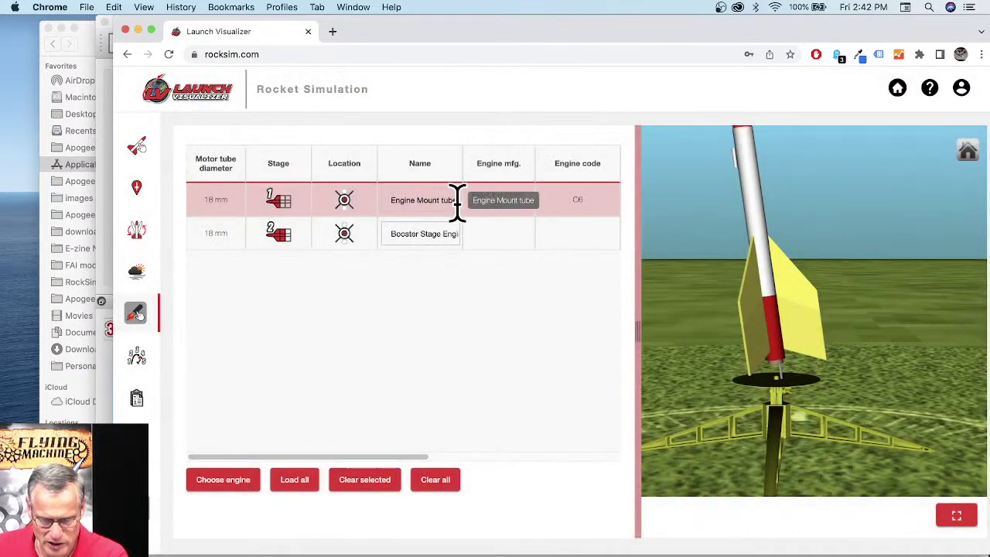
click(293, 479)
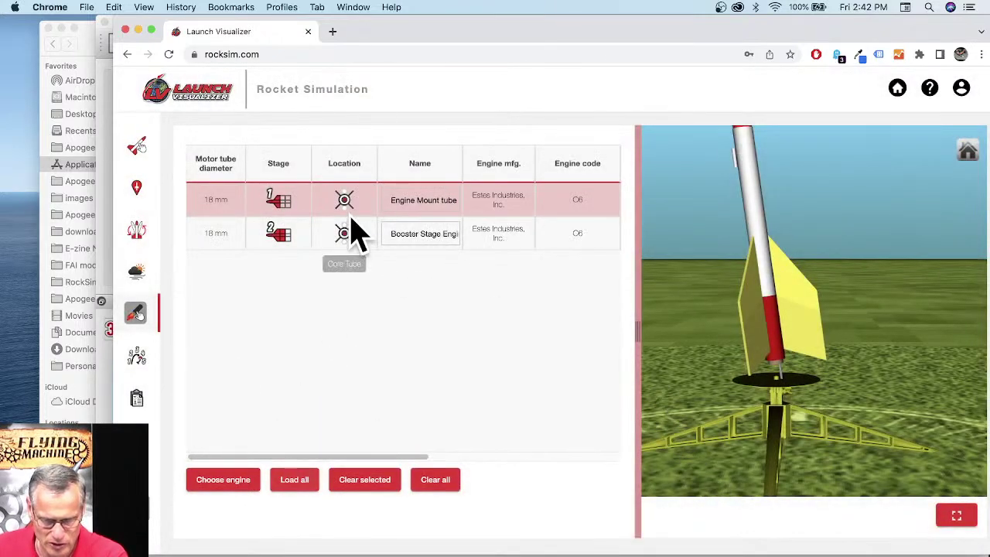
Step: Set the booster's ejection delay to 0 and start the SkyMetra simulation
drag(410, 457, 568, 466)
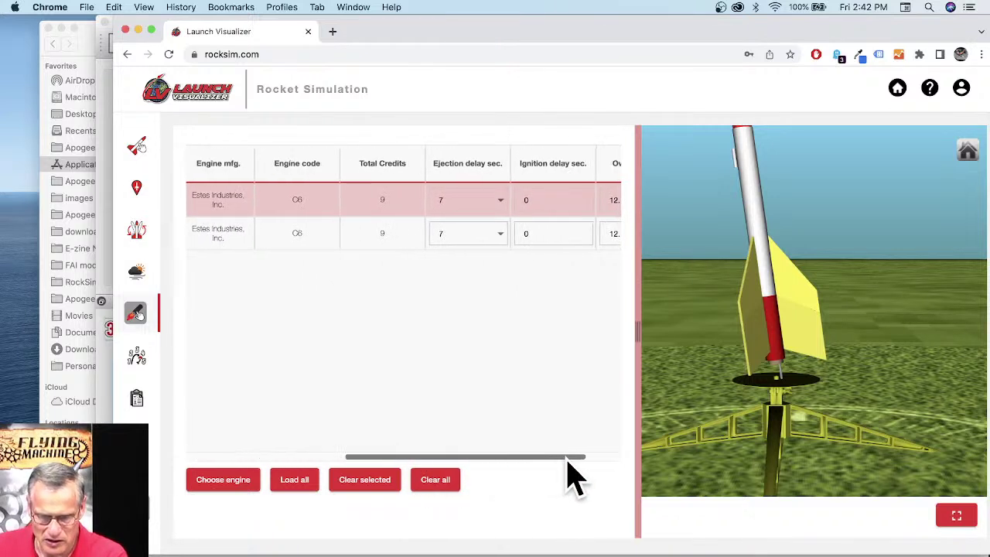
click(500, 235)
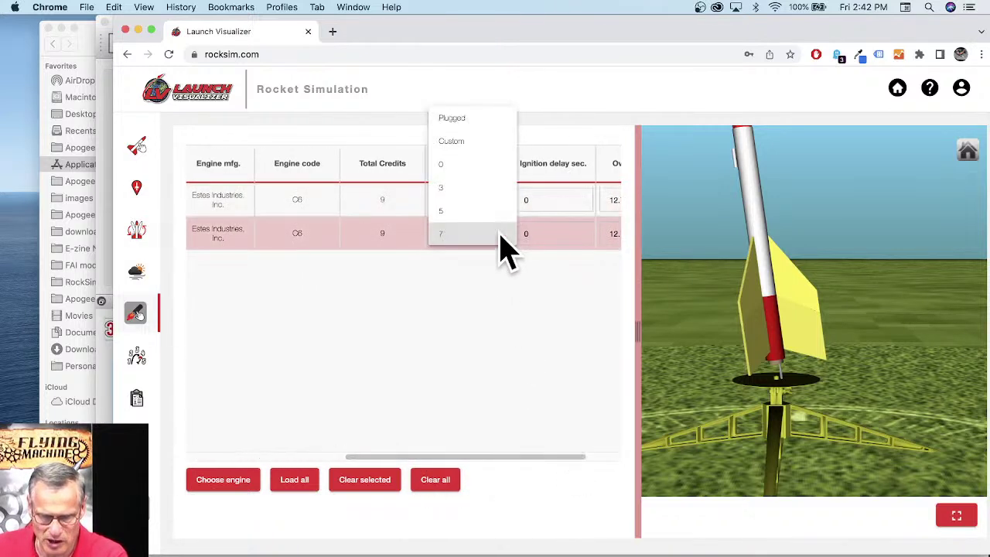
click(477, 165)
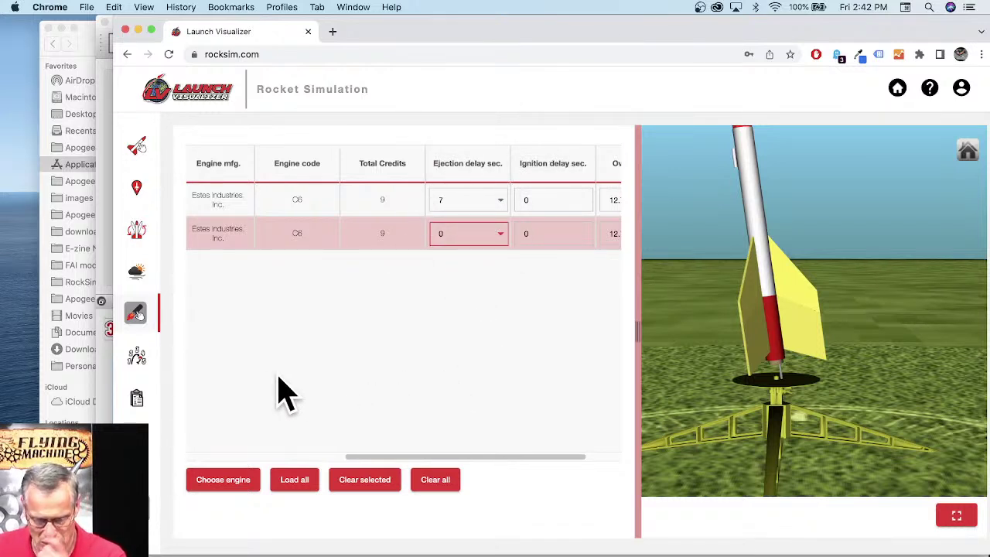
click(152, 514)
Step: Run the SkyMetra simulation, view the launch site from overhead, and open Flight Profile Preferences
click(698, 382)
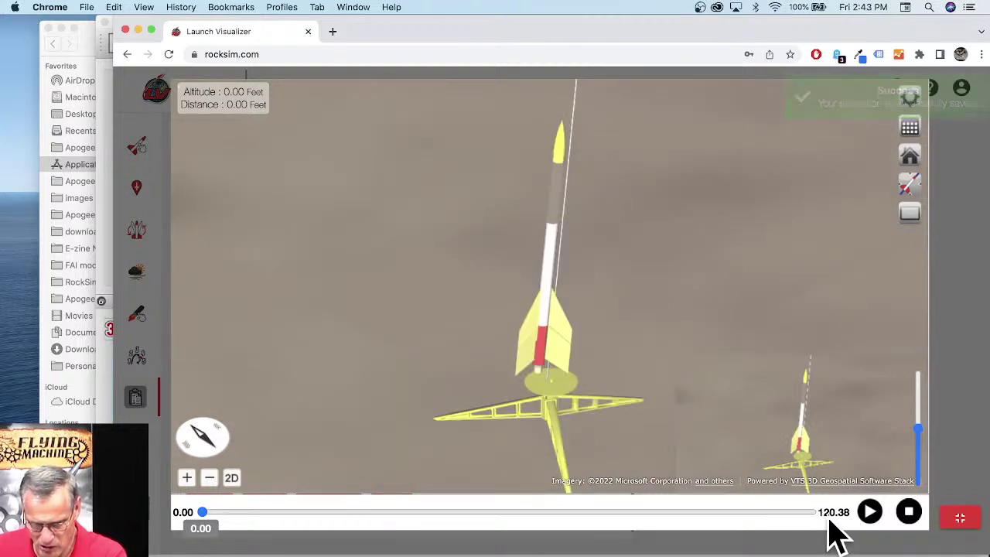
click(908, 186)
click(822, 216)
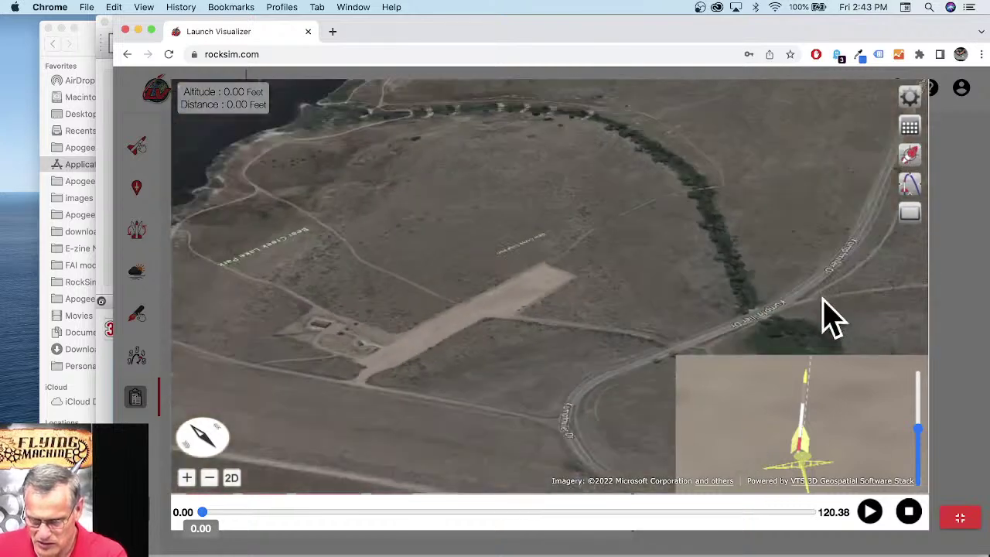
click(908, 98)
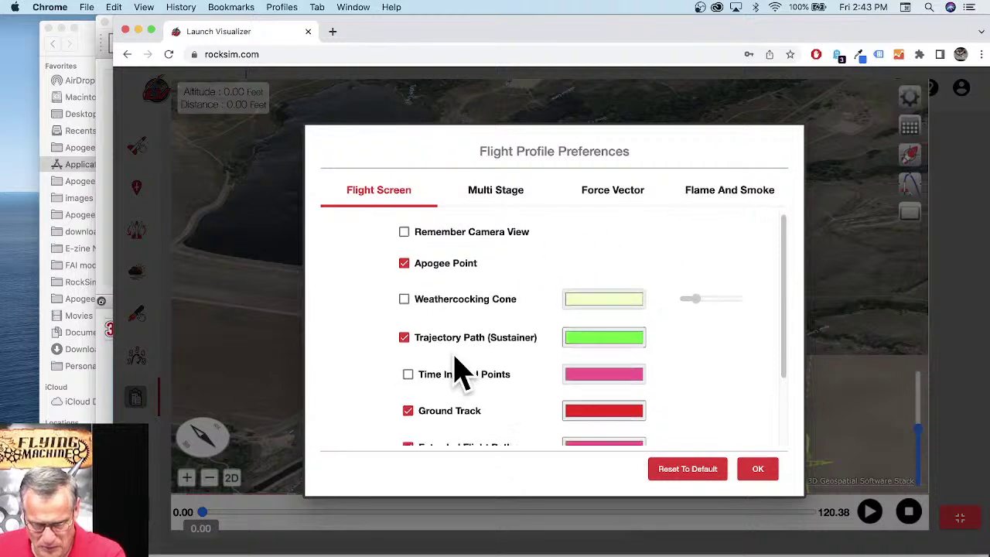
Step: Enable the Weathercocking Cone display in Flight Profile Preferences
scroll(459, 376, down, 2)
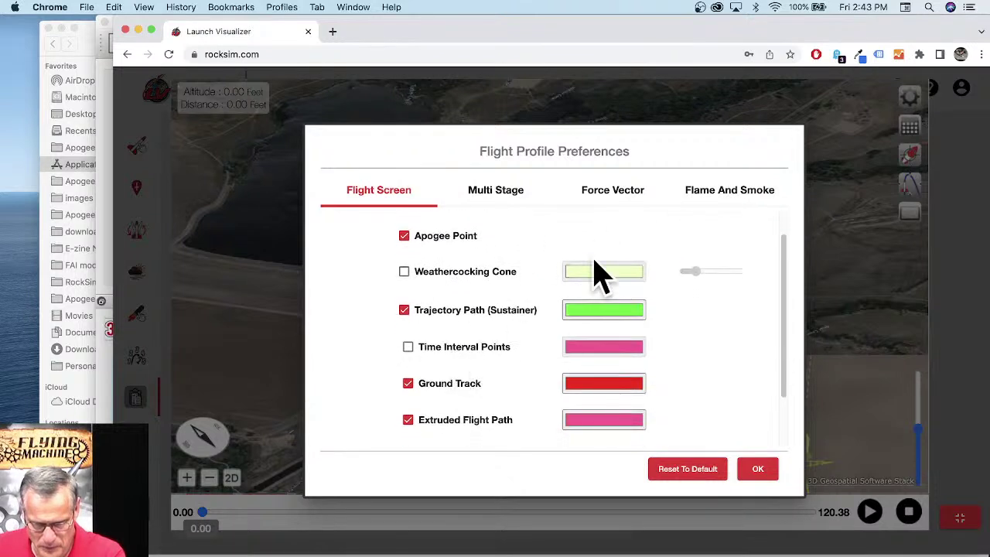
click(406, 271)
click(754, 475)
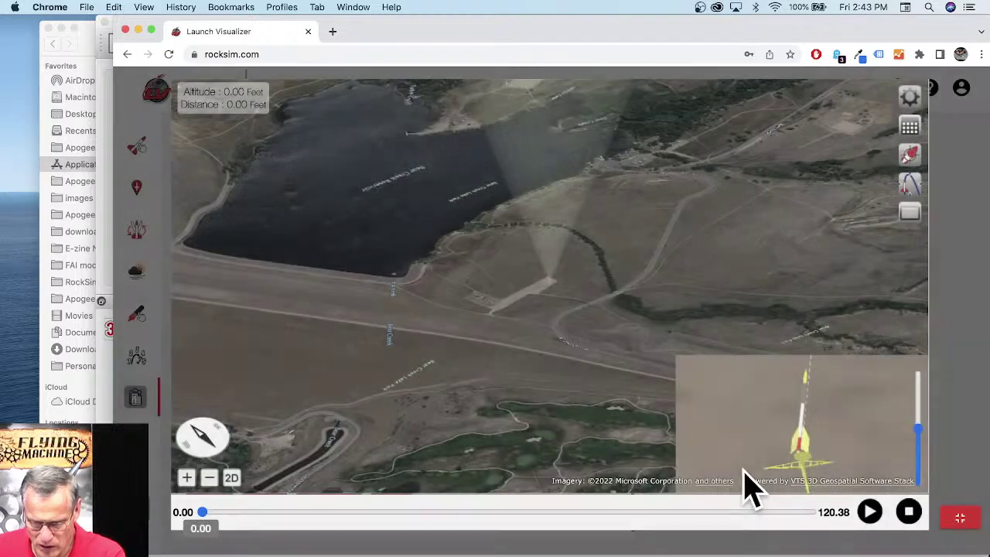
Step: Zoom, pan and rotate the 3D map to frame the launch site beside Bear Creek Reservoir
scroll(611, 324, up, 5)
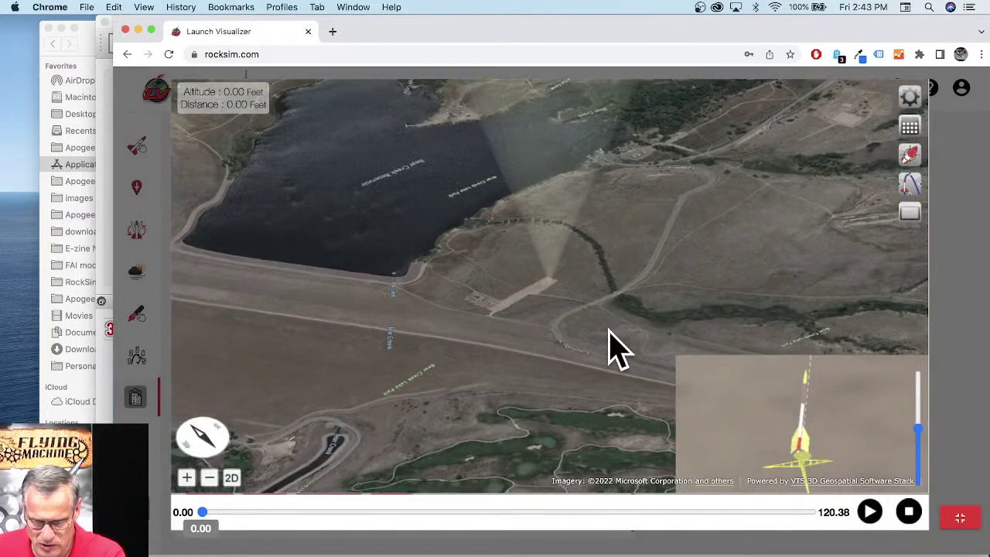
scroll(600, 274, down, 5)
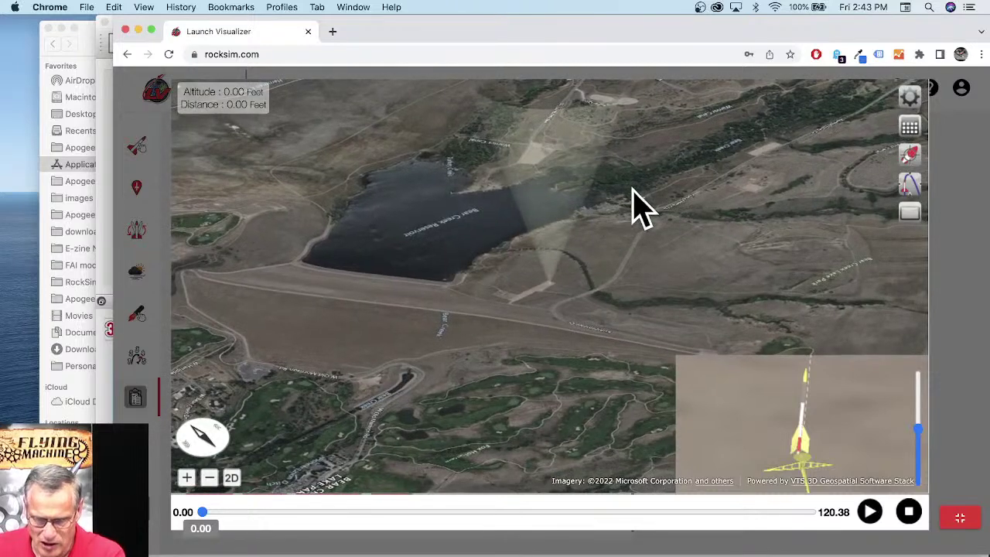
drag(641, 209, 611, 317)
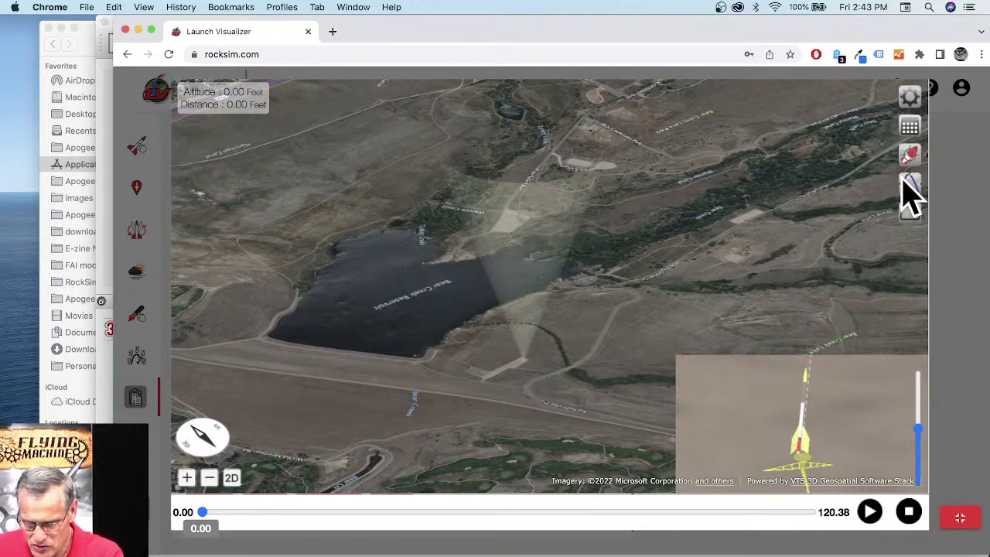
scroll(622, 311, up, 3)
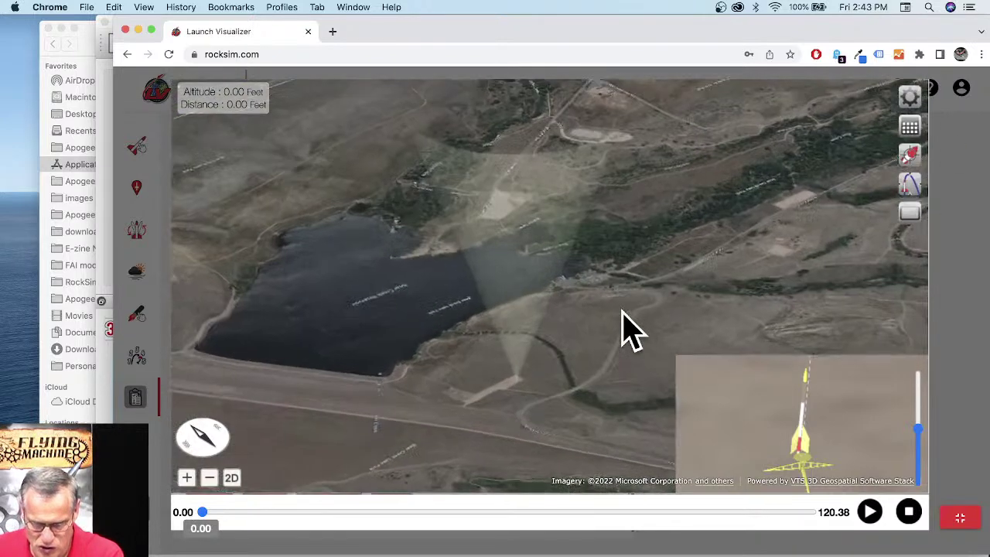
scroll(615, 287, up, 3)
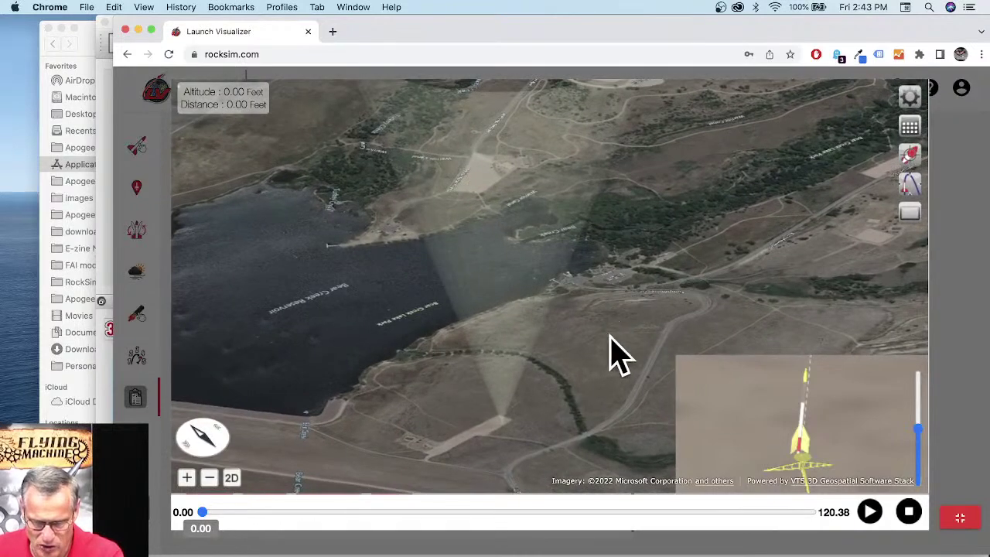
drag(583, 426, 630, 356)
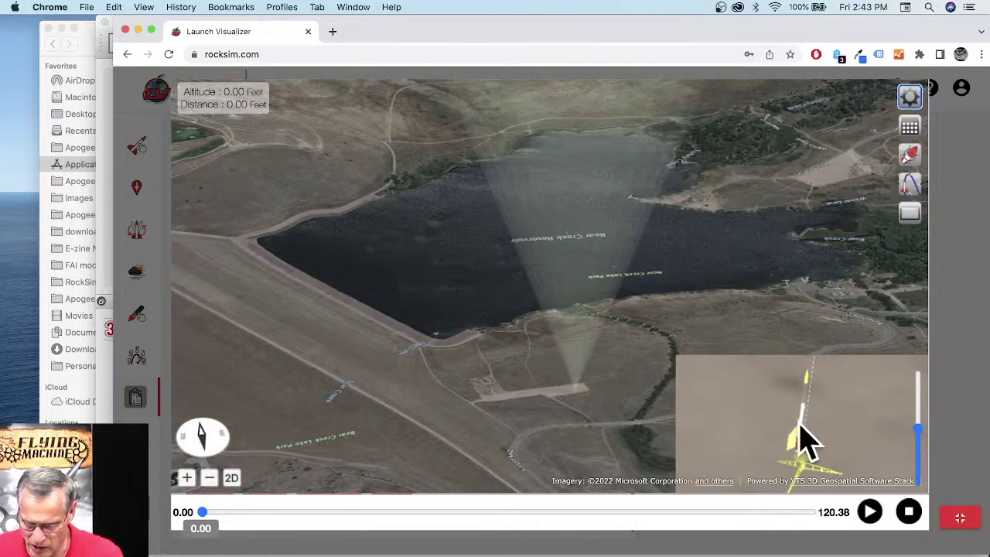
Step: Play the simulated flight, pause it, and jump playback to the end of the flight
click(869, 514)
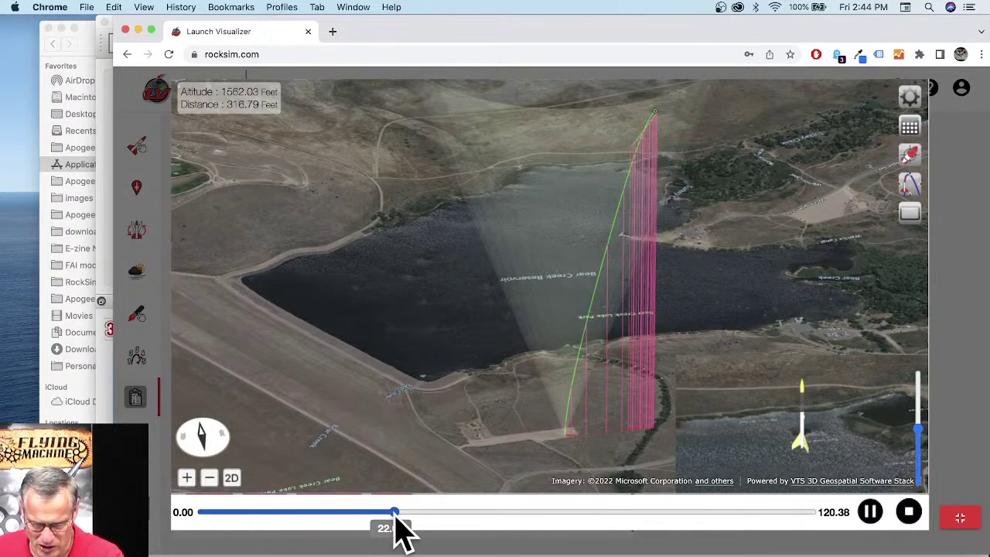
key(space)
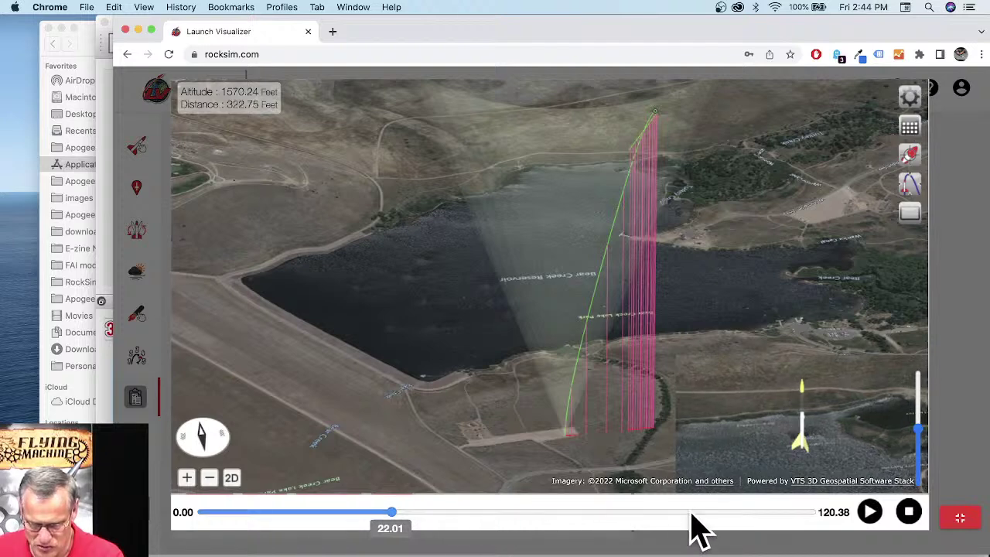
drag(808, 513, 811, 515)
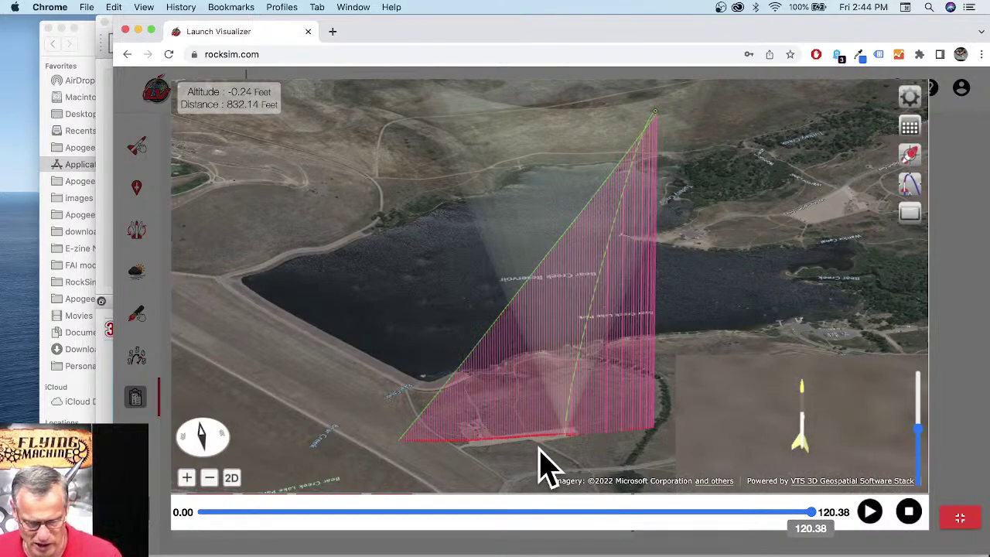
Step: Frame the whole trajectory over the reservoir, exit full screen, and close the browser to return to RockSim
drag(537, 469, 457, 362)
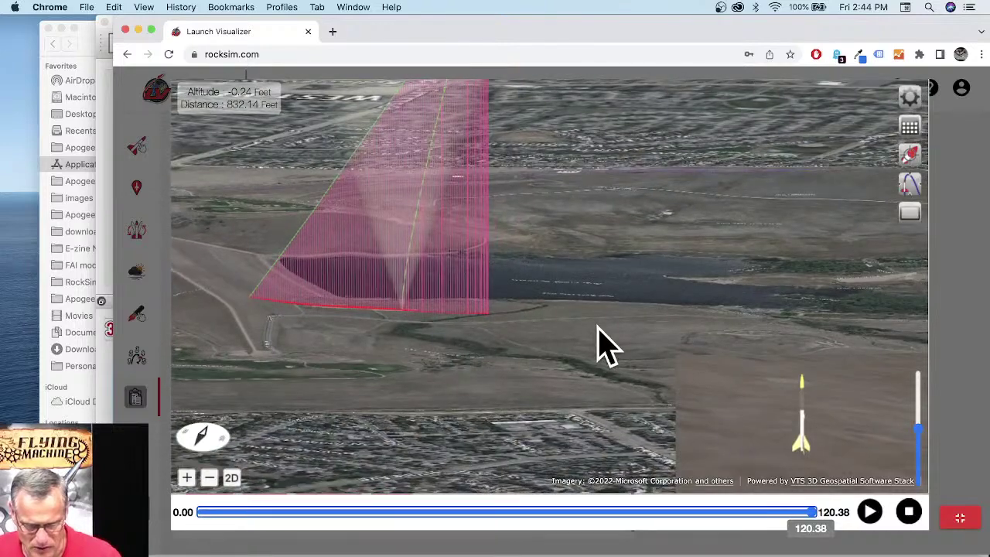
drag(544, 353, 640, 351)
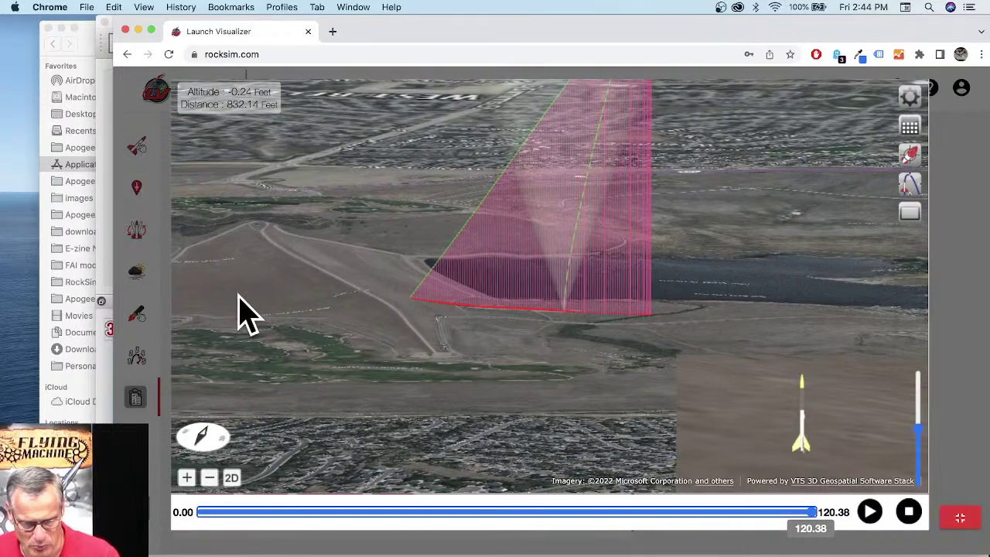
drag(323, 281, 459, 360)
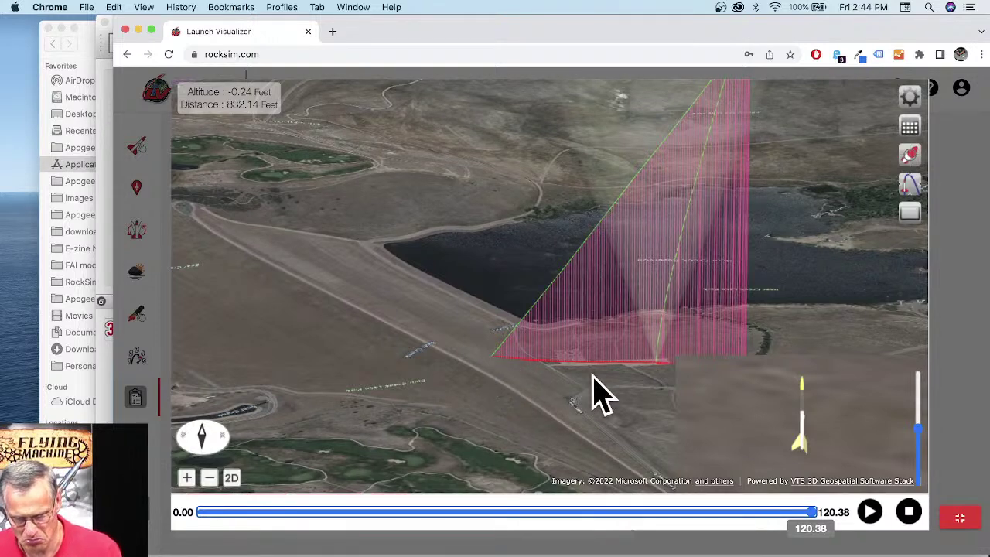
drag(586, 397, 562, 390)
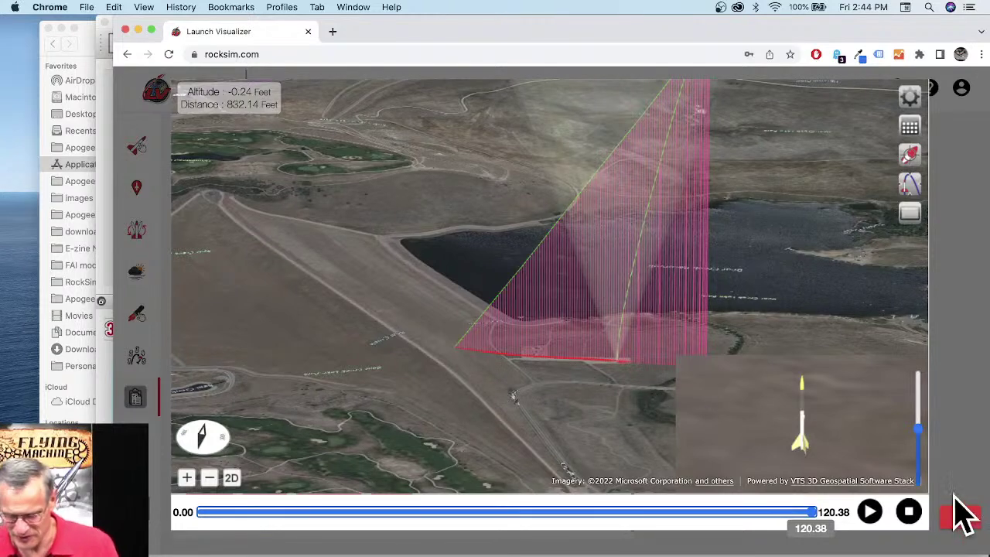
click(959, 517)
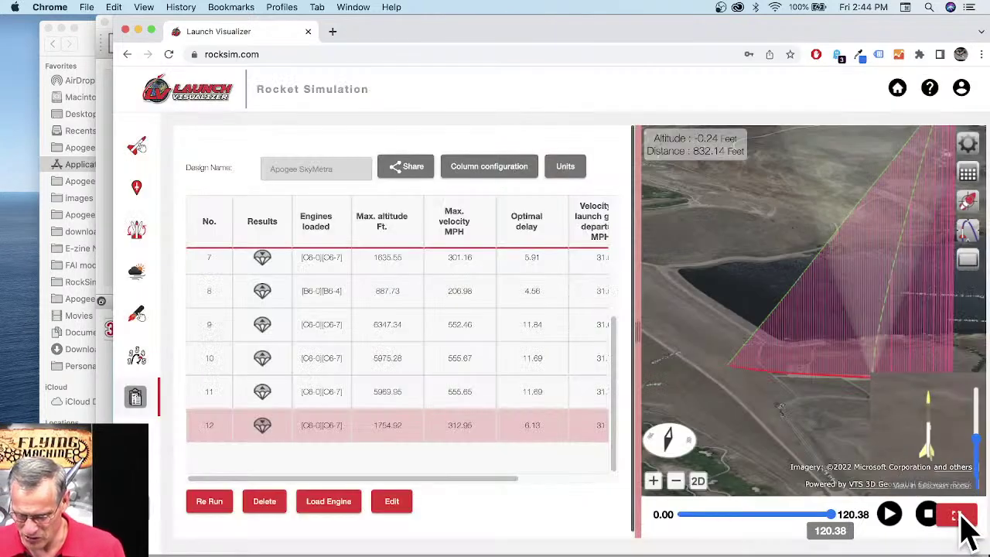
click(136, 31)
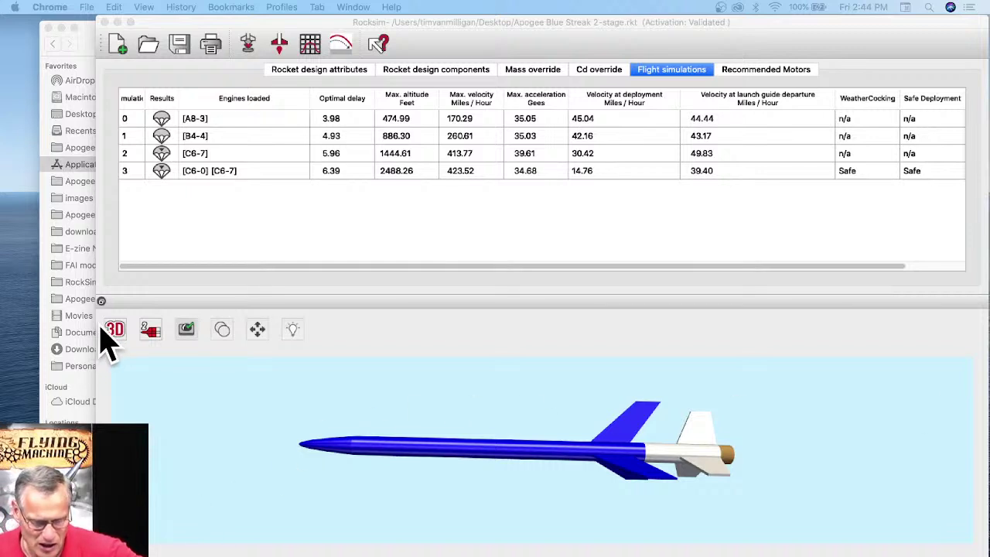
Step: Show the Blue Streak's design components, select the Kevlar shock cord mass, and bring up the view-mode choices
click(436, 73)
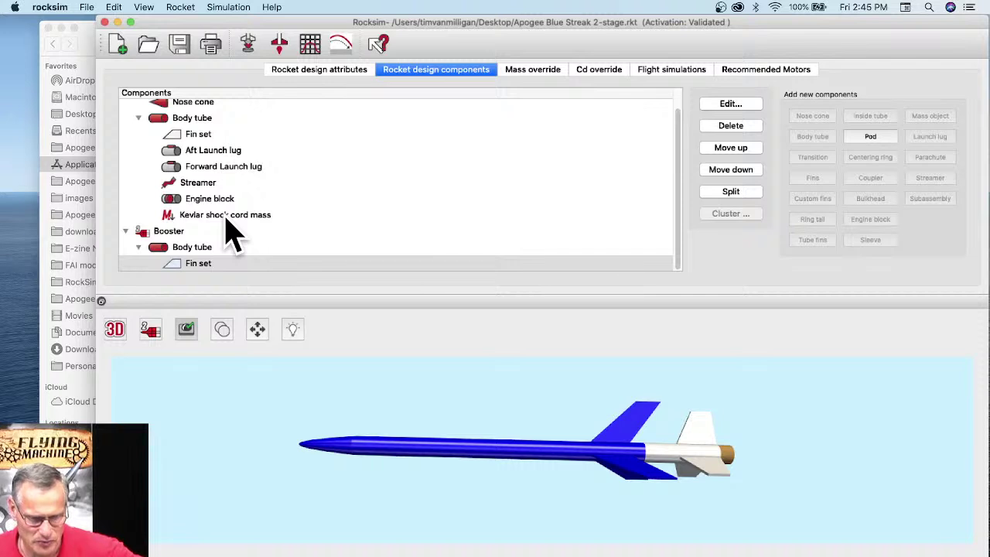
click(227, 217)
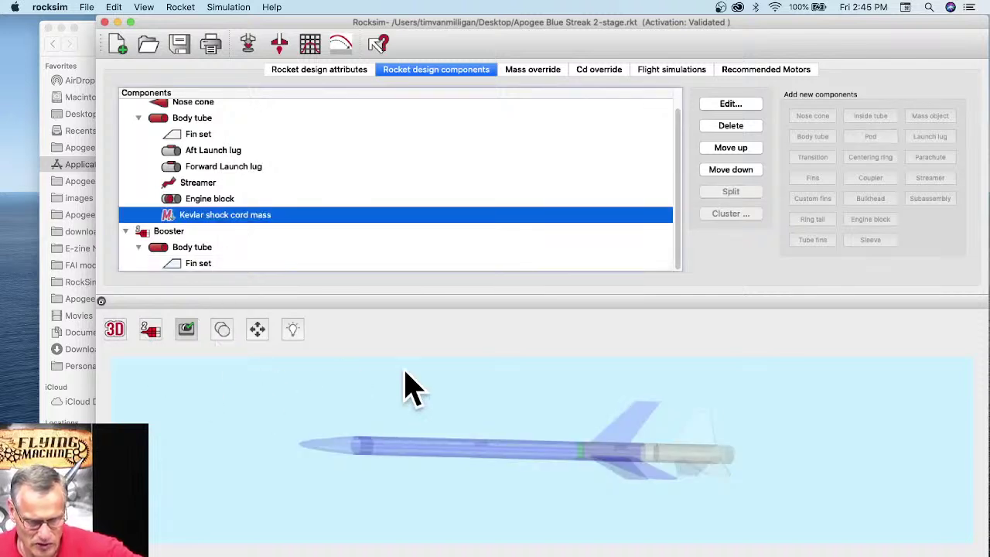
click(115, 329)
Step: Switch to the 2D side view and select the launch lug, both fin sets, nose cone, streamer and engine block
click(114, 270)
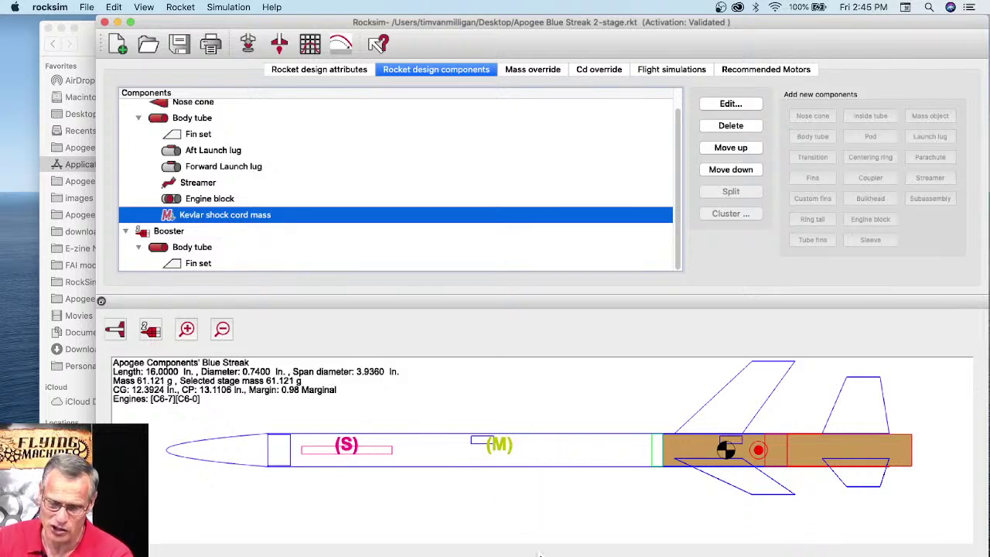
click(517, 469)
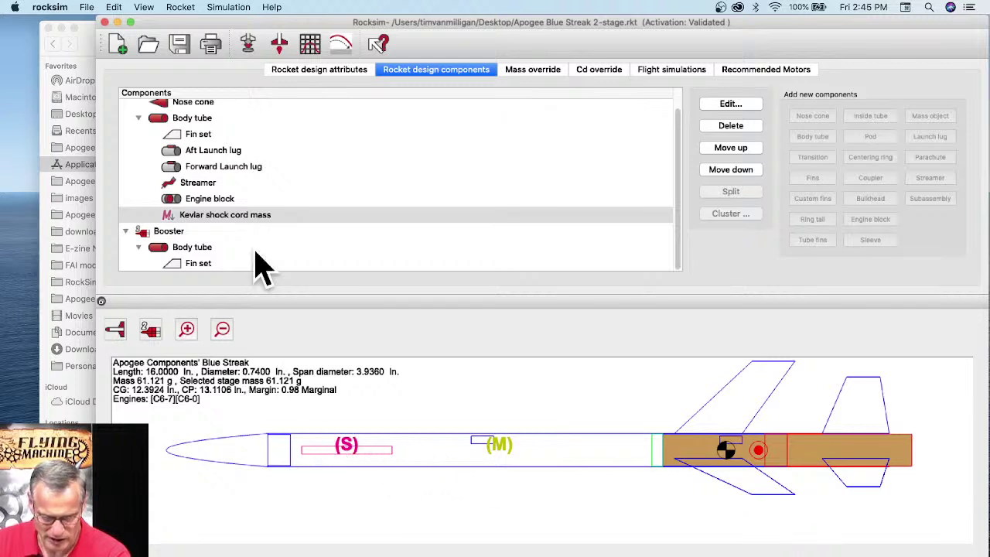
click(487, 440)
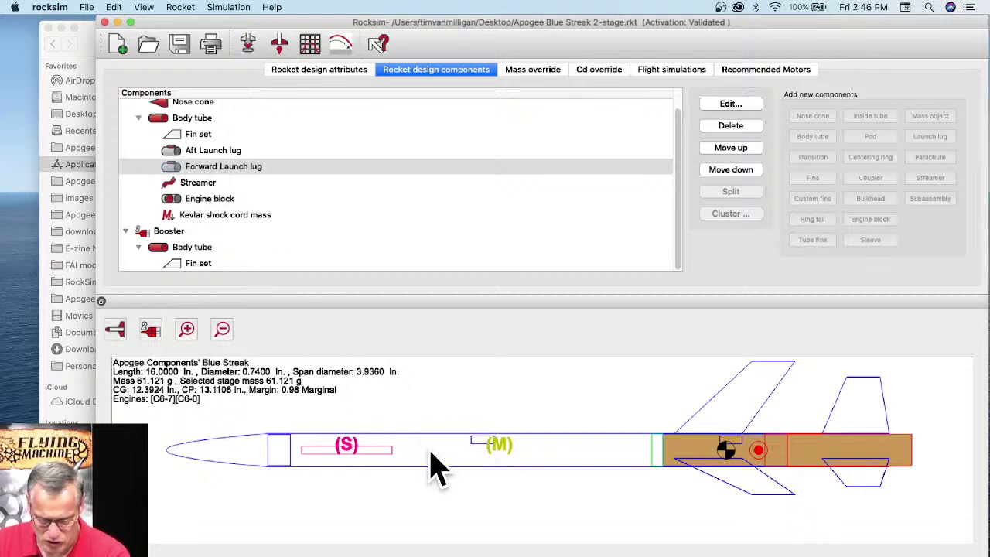
click(839, 435)
click(759, 411)
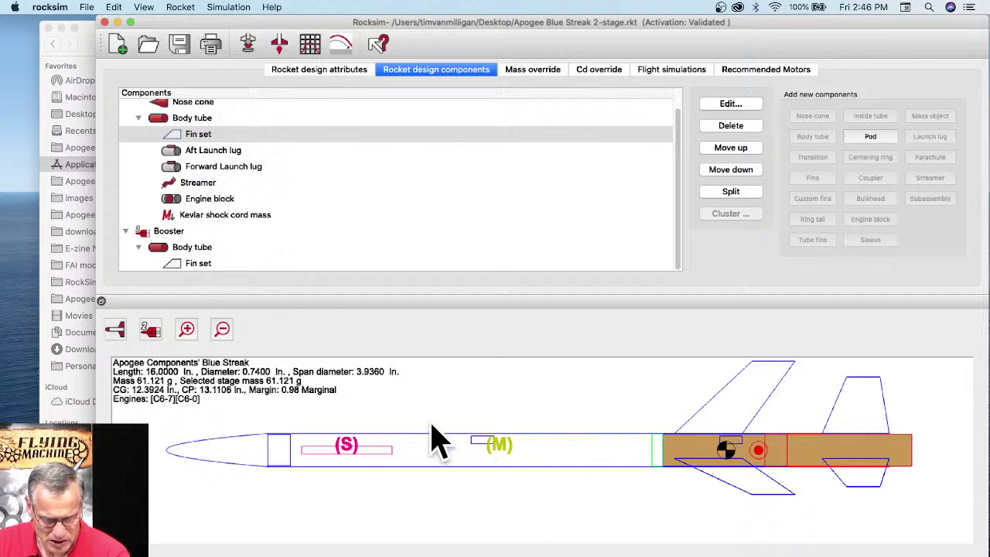
click(206, 456)
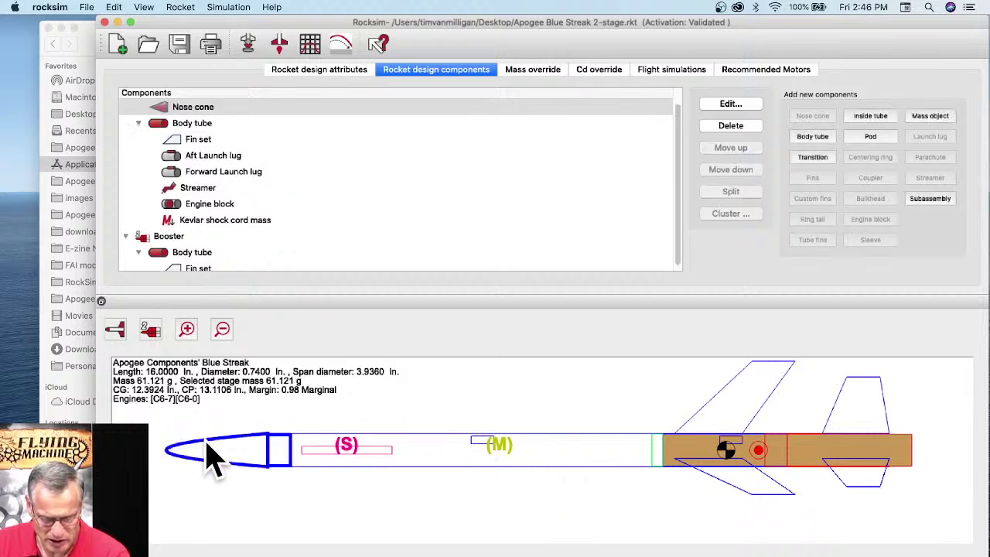
click(371, 464)
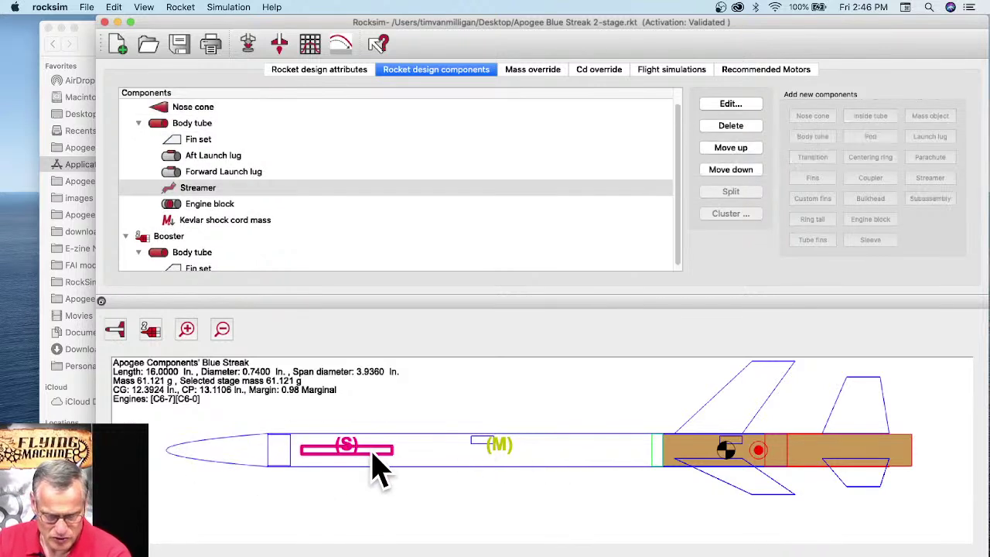
click(247, 468)
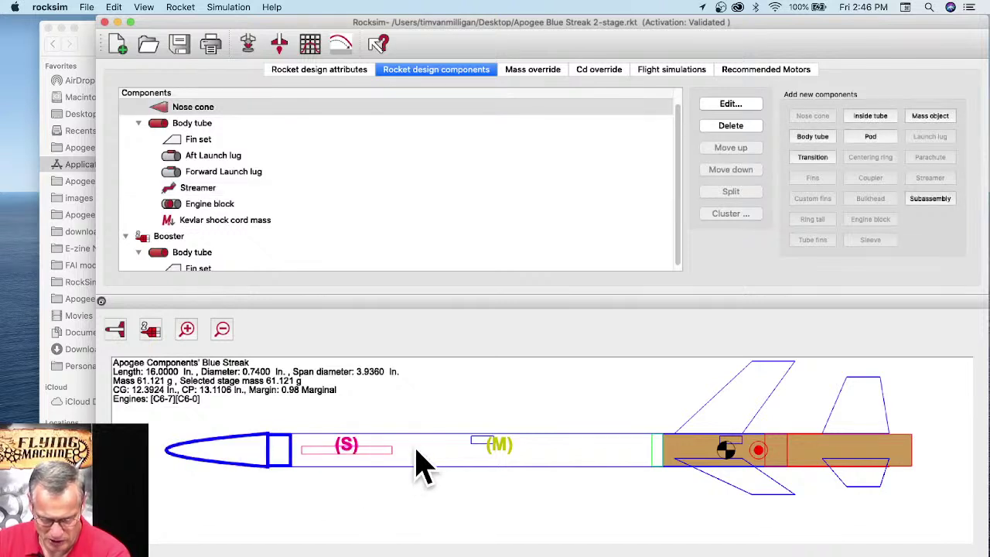
click(655, 459)
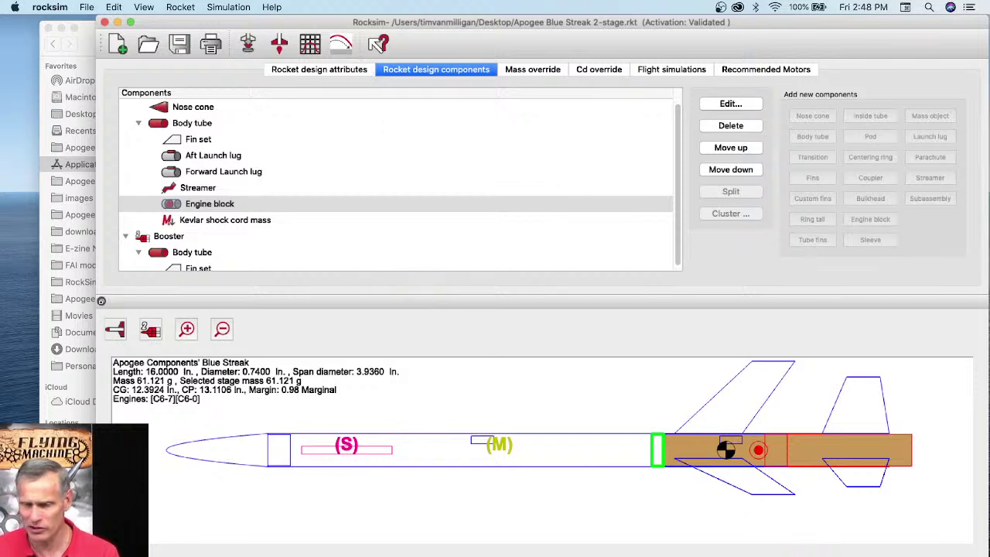
Step: Select the Kevlar shock cord mass, then the sustainer's upper Body tube to receive new parts
scroll(282, 162, down, 1)
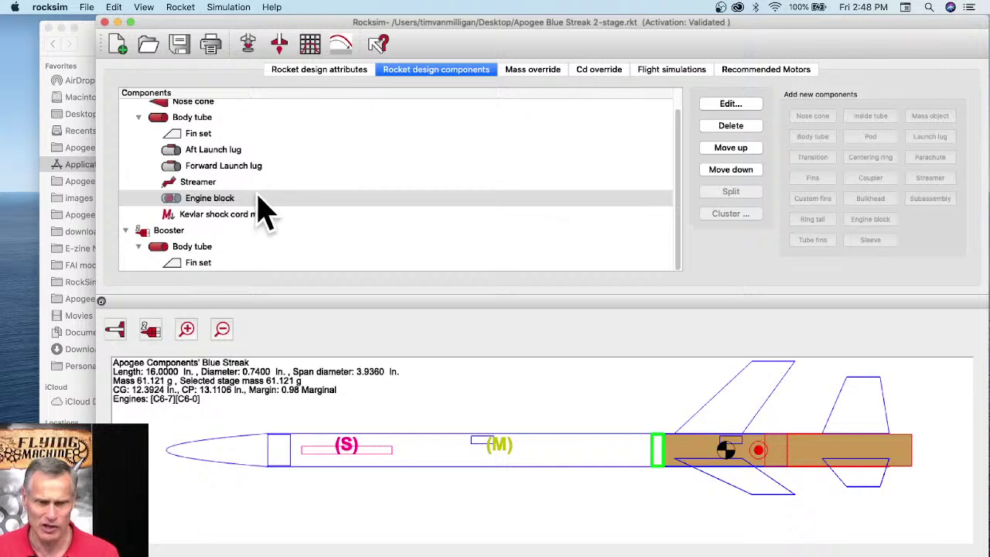
click(220, 215)
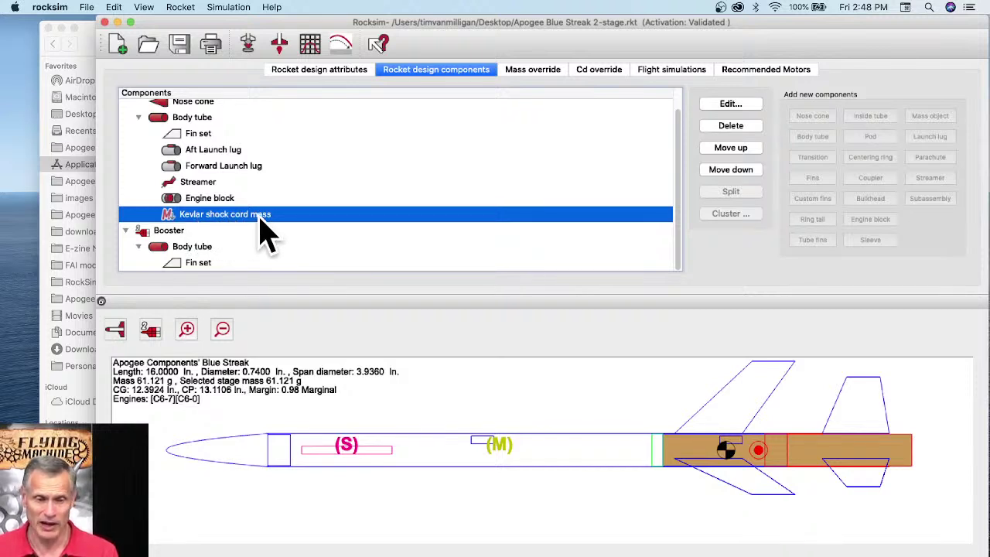
click(156, 121)
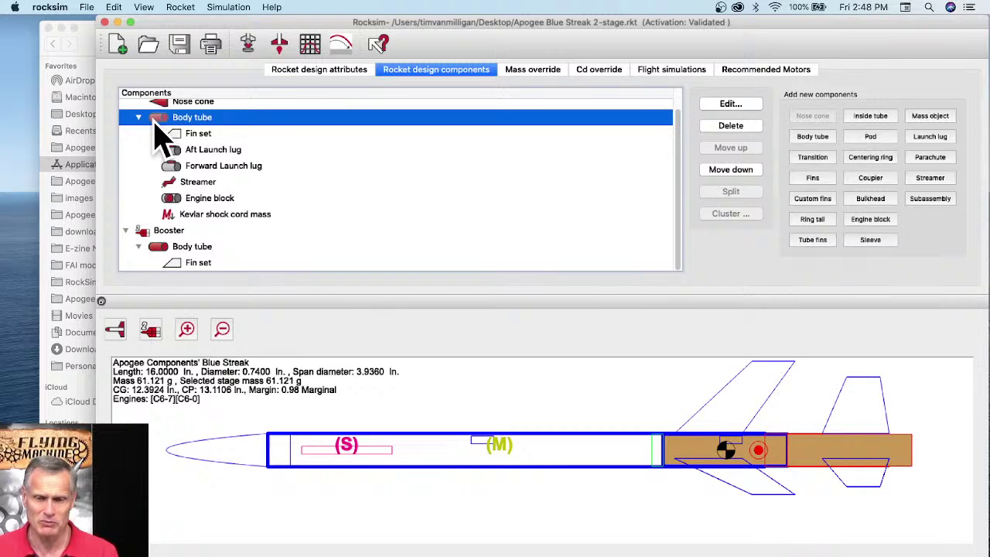
Step: Add a 6 g mass object to the sustainer body tube, skipping the parts database
click(925, 117)
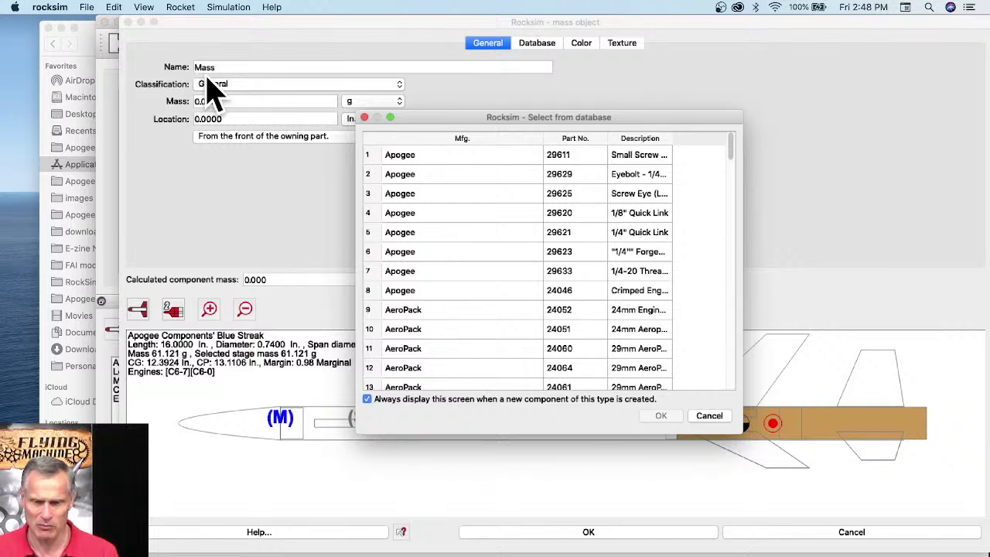
click(709, 415)
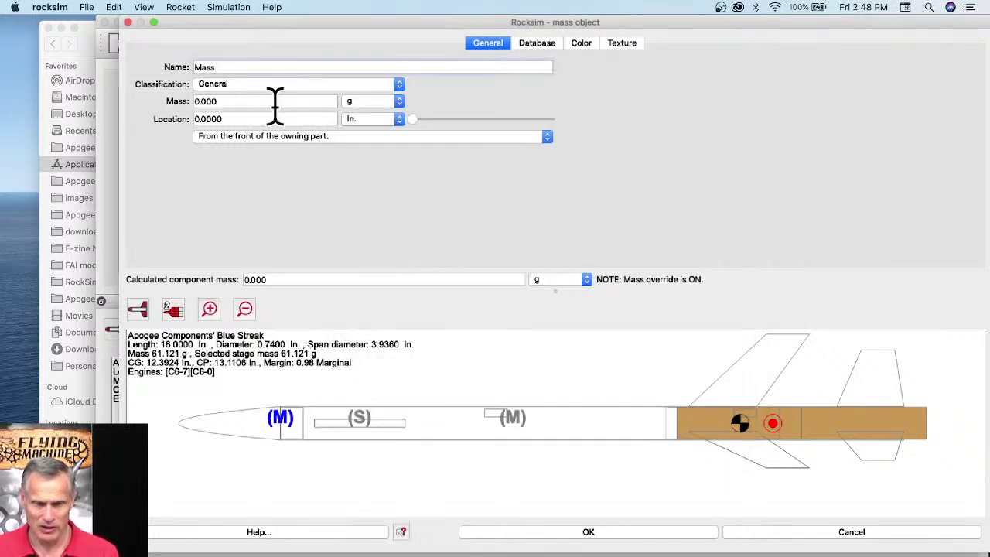
drag(194, 67, 273, 69)
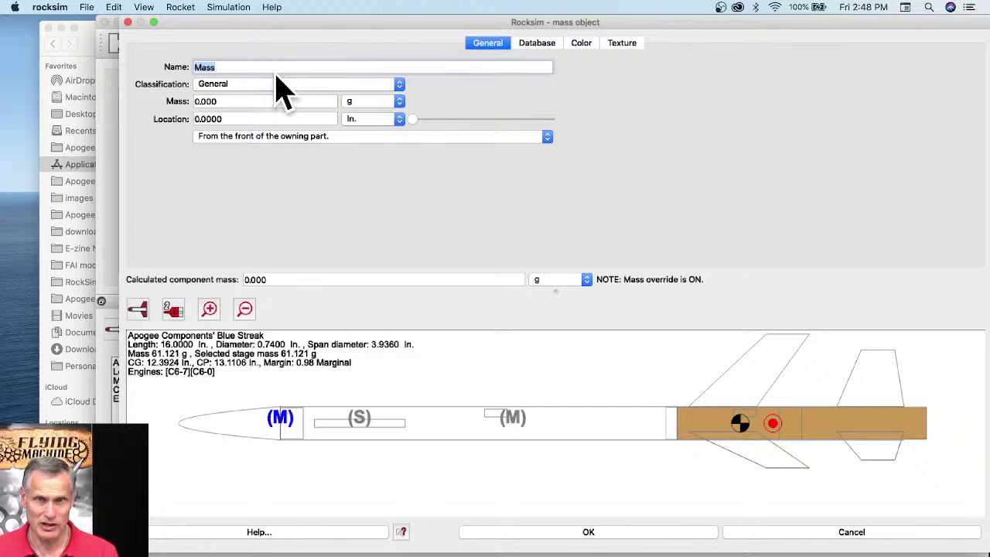
click(648, 534)
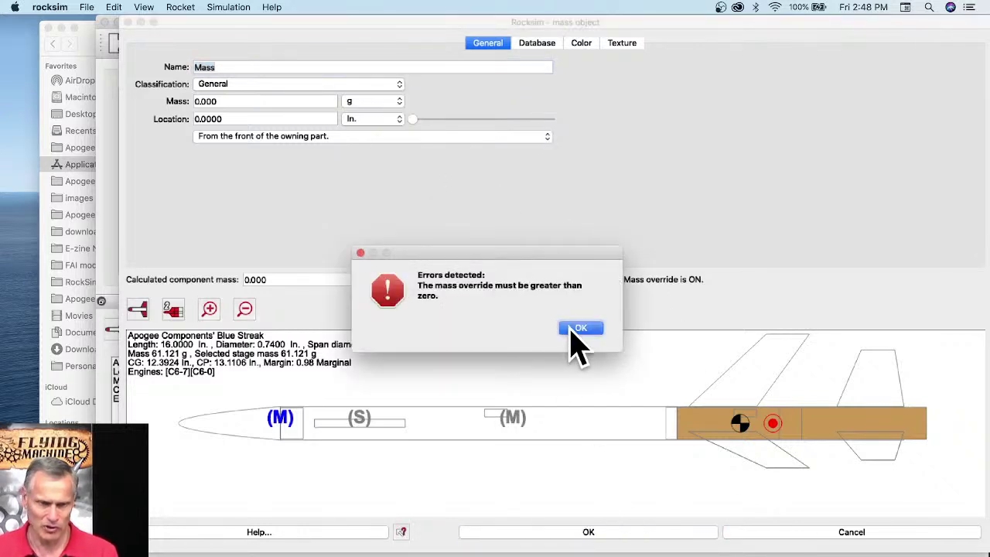
click(579, 329)
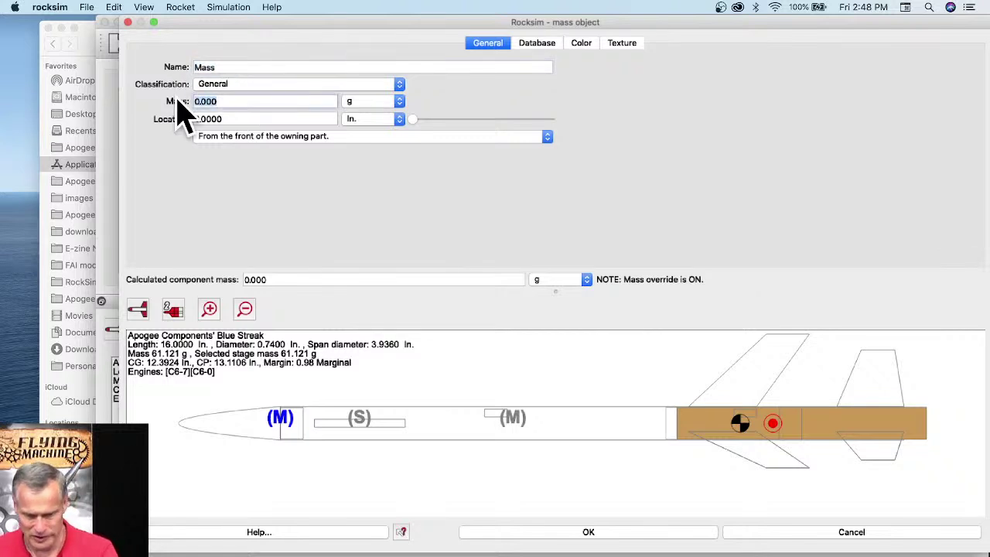
text(6)
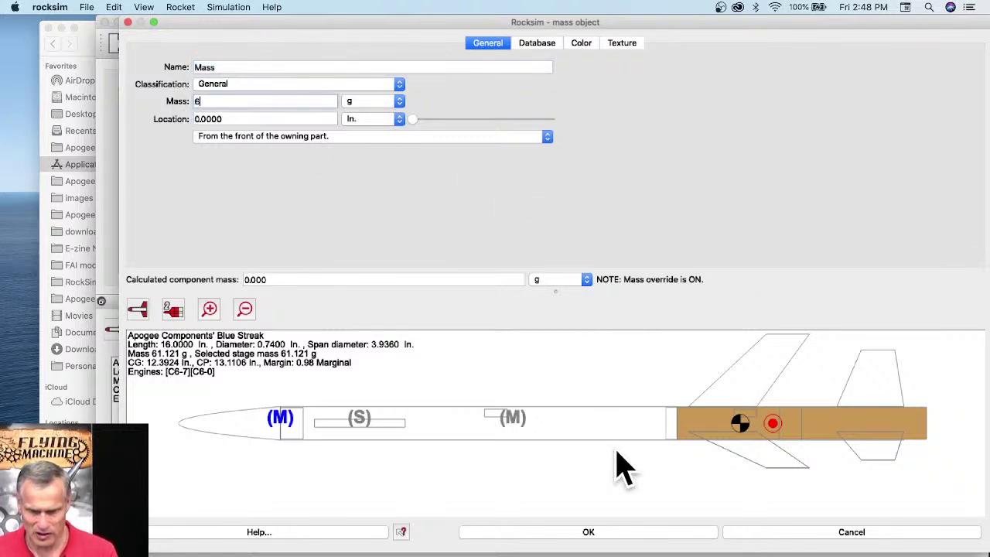
click(612, 534)
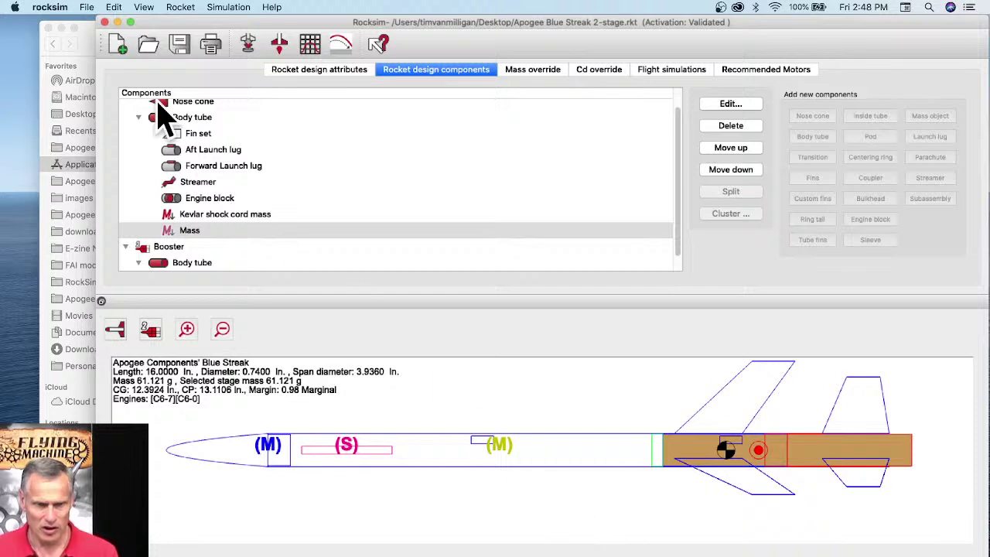
Step: Rename the new mass object to 'nose cone mass'
double_click(199, 231)
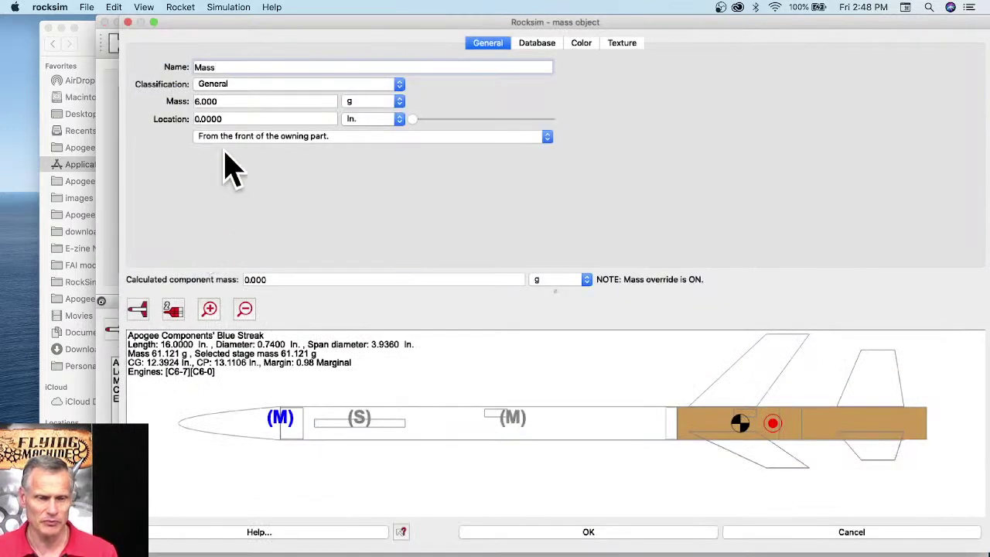
drag(229, 66, 161, 67)
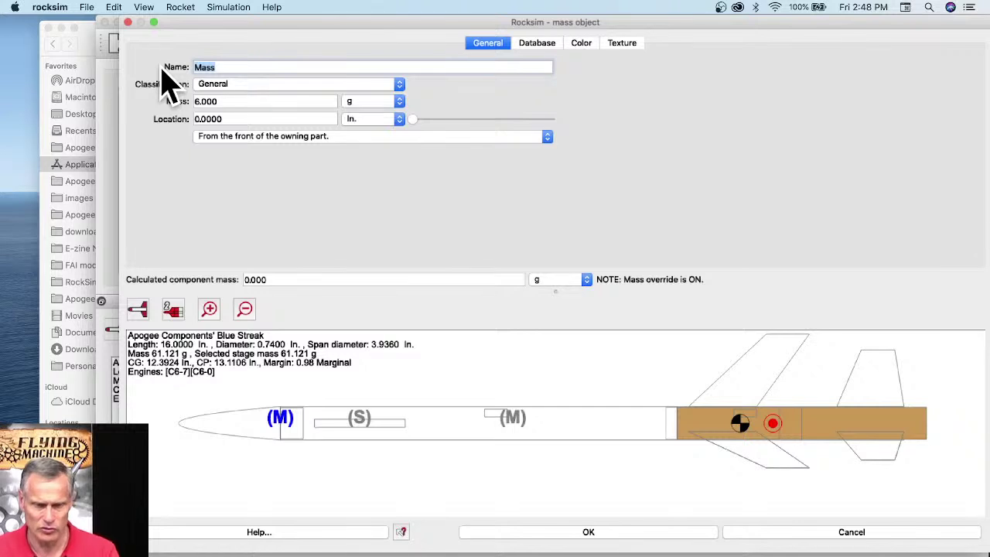
text(no)
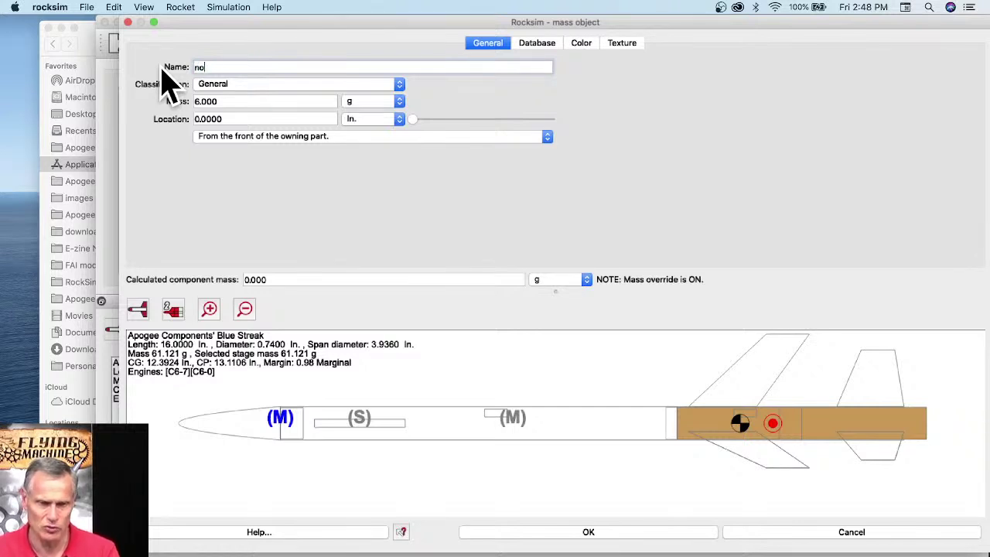
text(se cone mass)
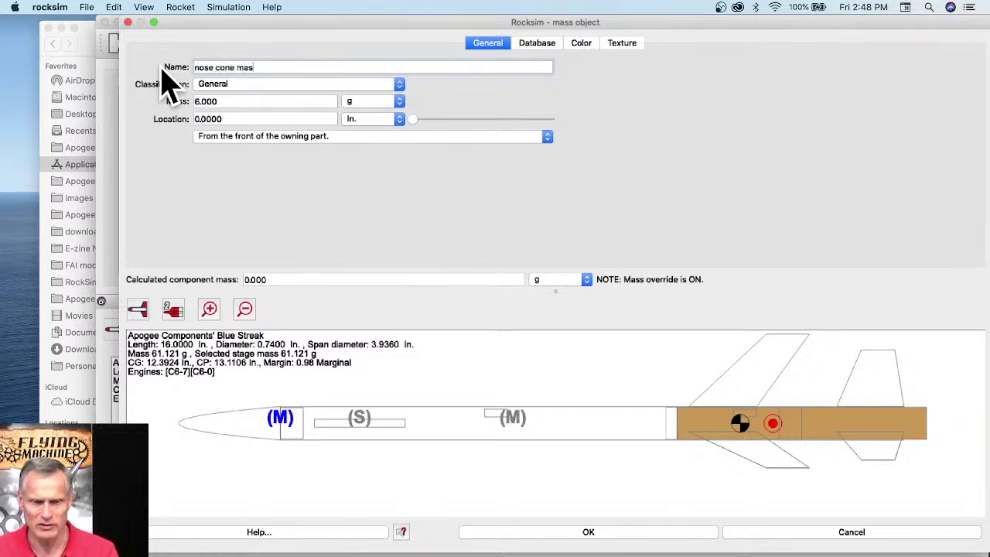
click(590, 533)
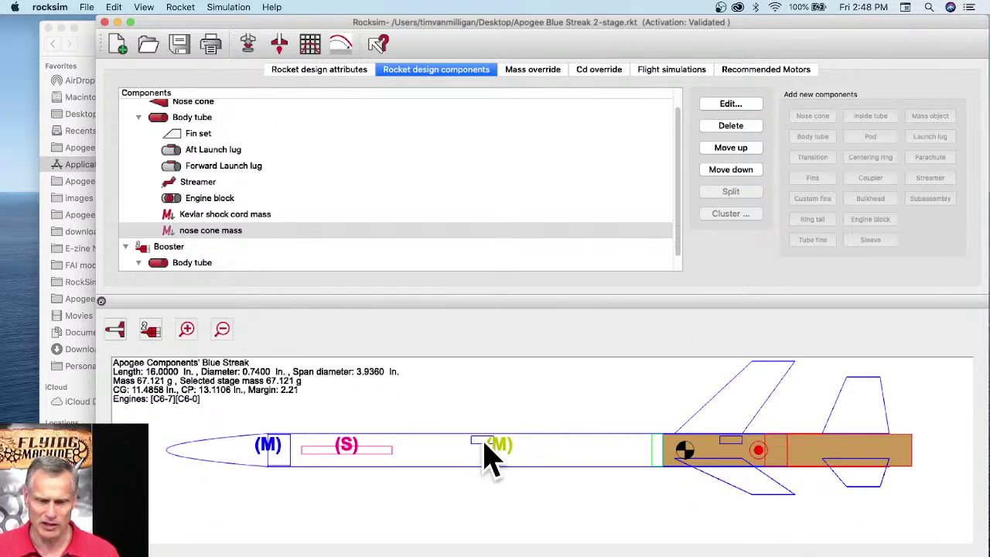
click(737, 456)
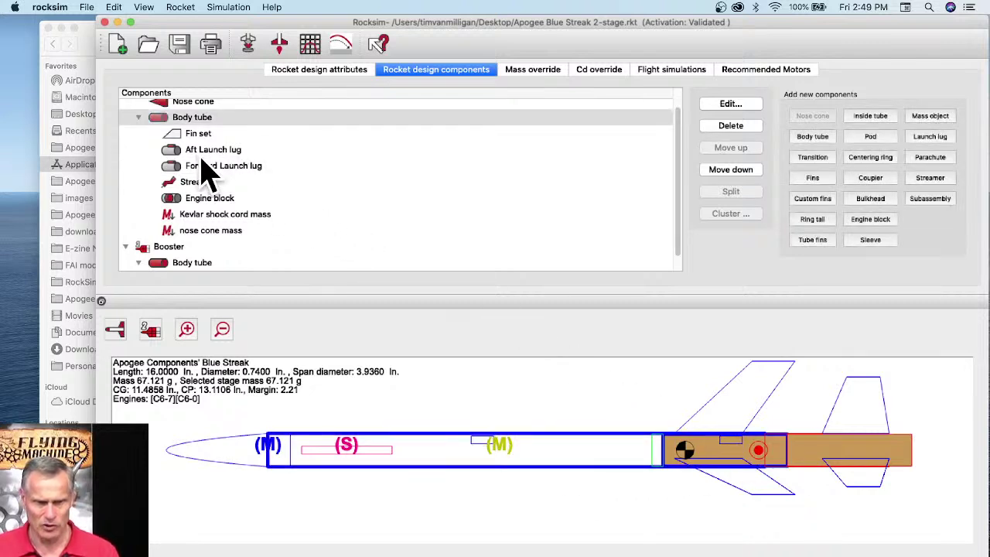
click(195, 153)
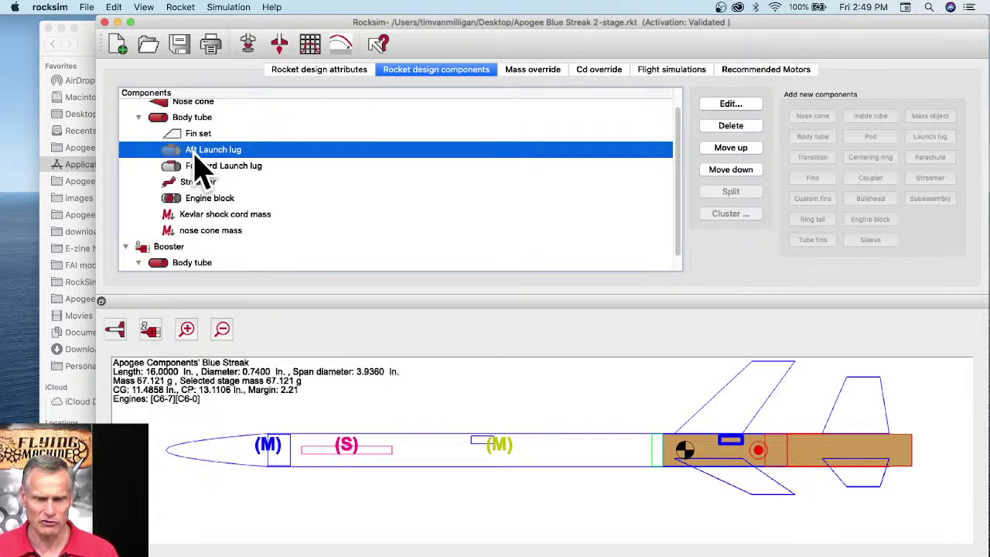
click(201, 168)
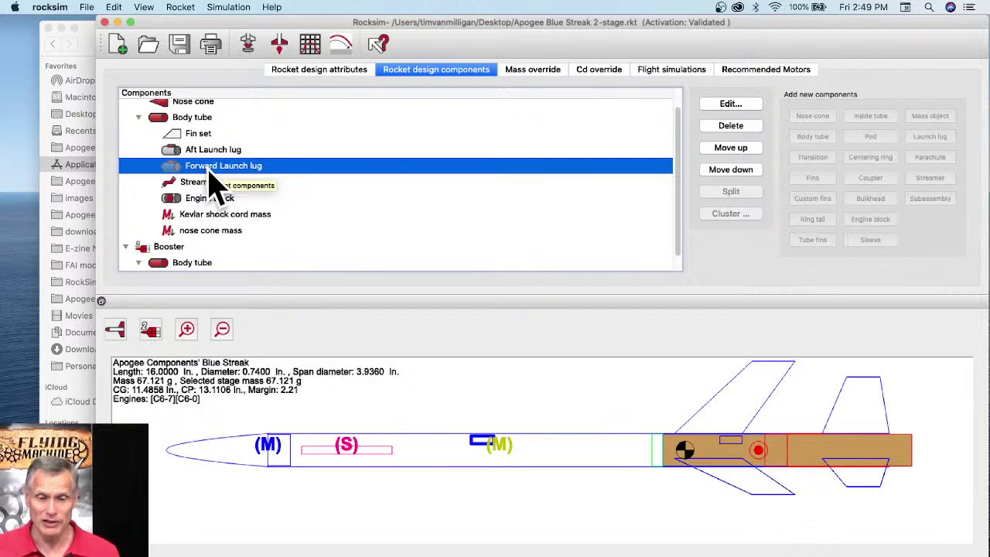
click(544, 429)
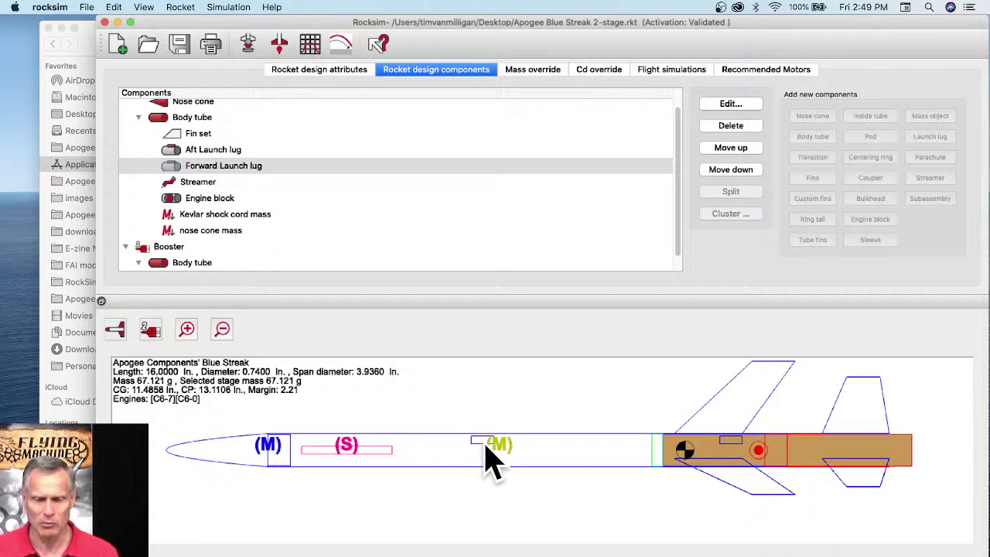
click(482, 446)
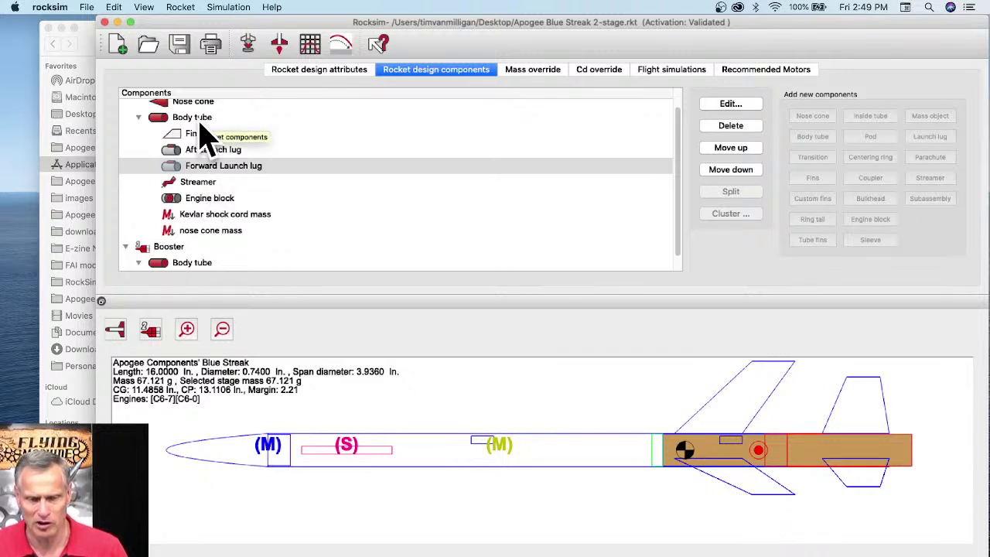
click(199, 133)
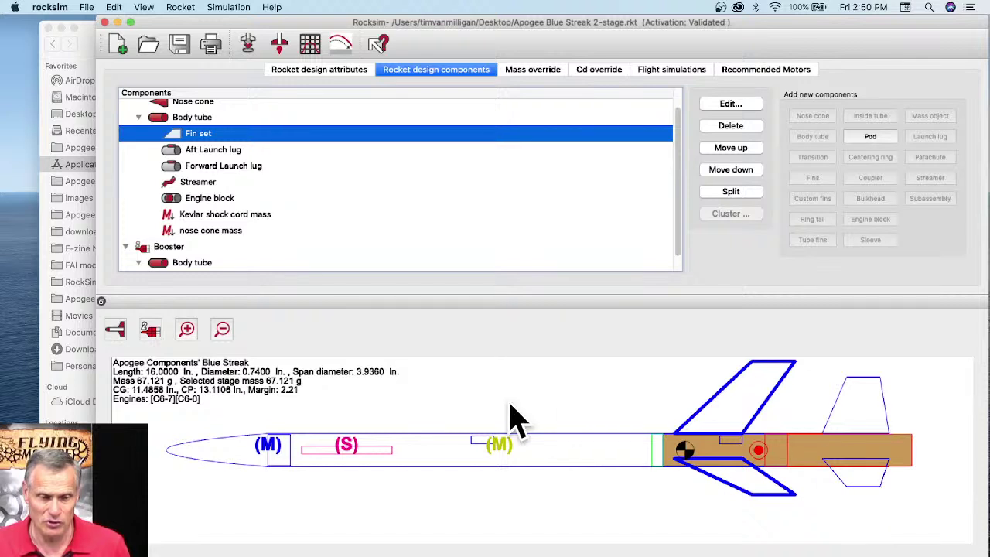
click(214, 234)
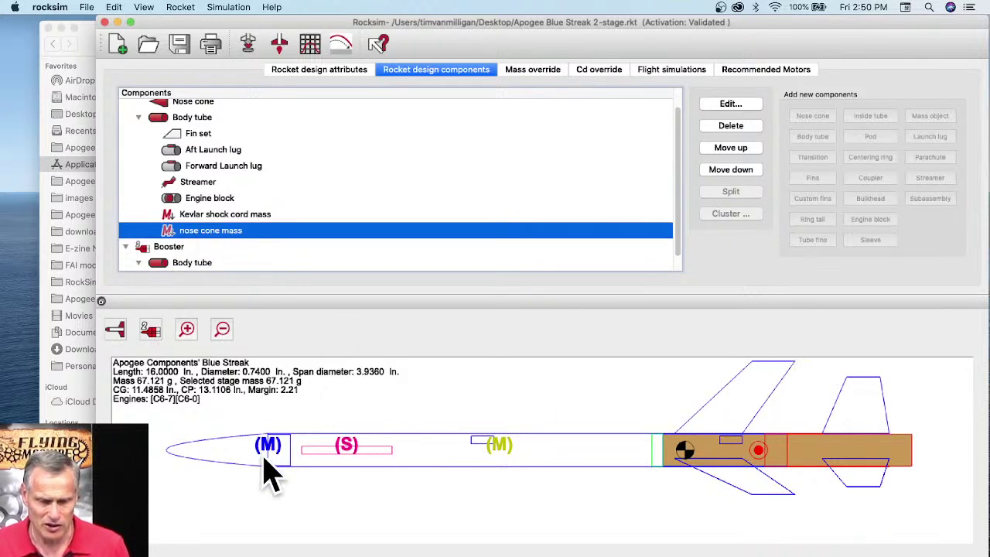
Step: Set the nose cone mass's diffuse colour to red
double_click(192, 235)
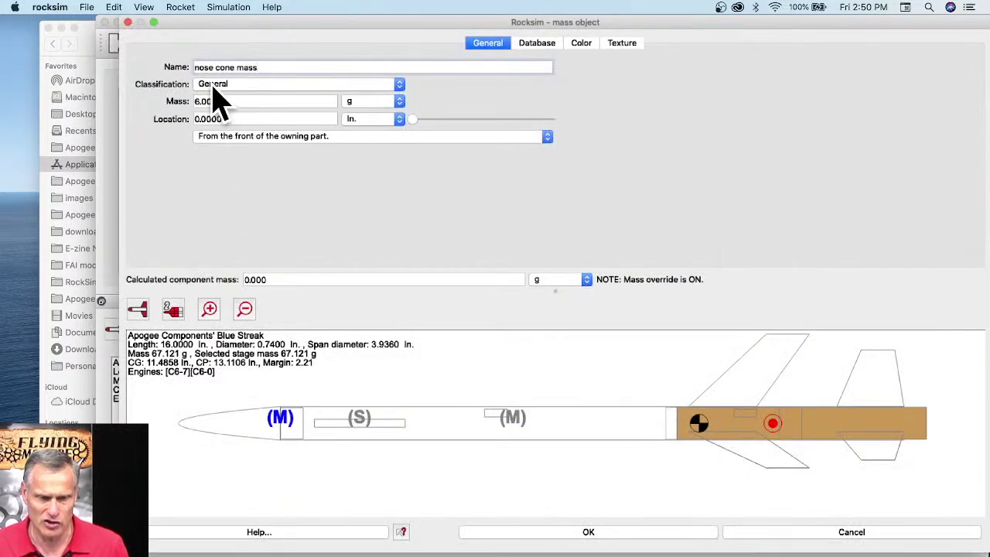
drag(279, 68, 193, 67)
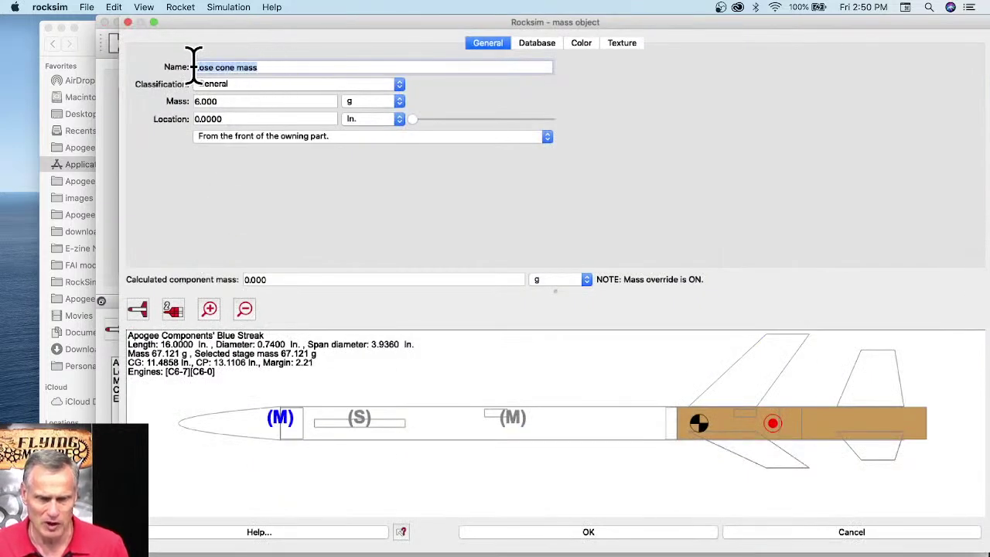
click(576, 43)
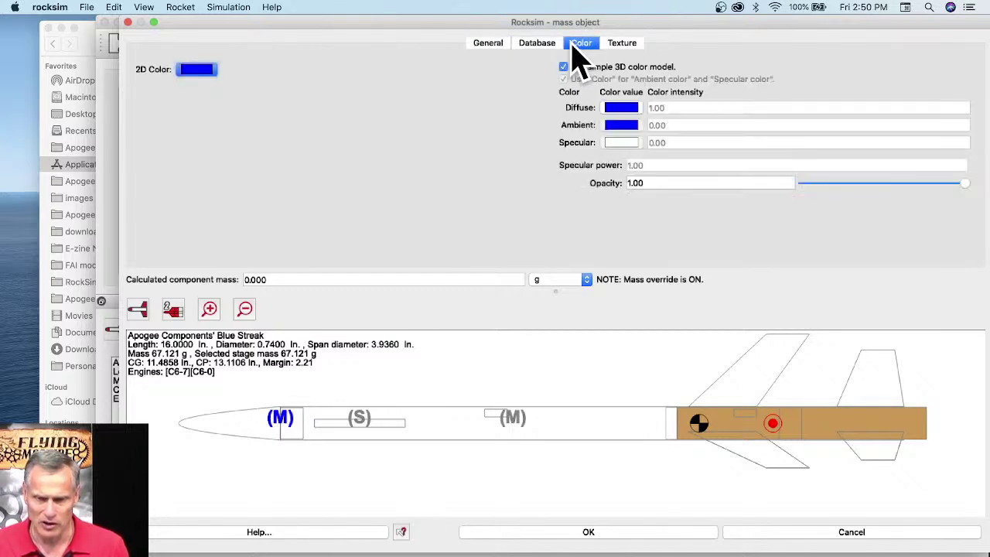
click(623, 108)
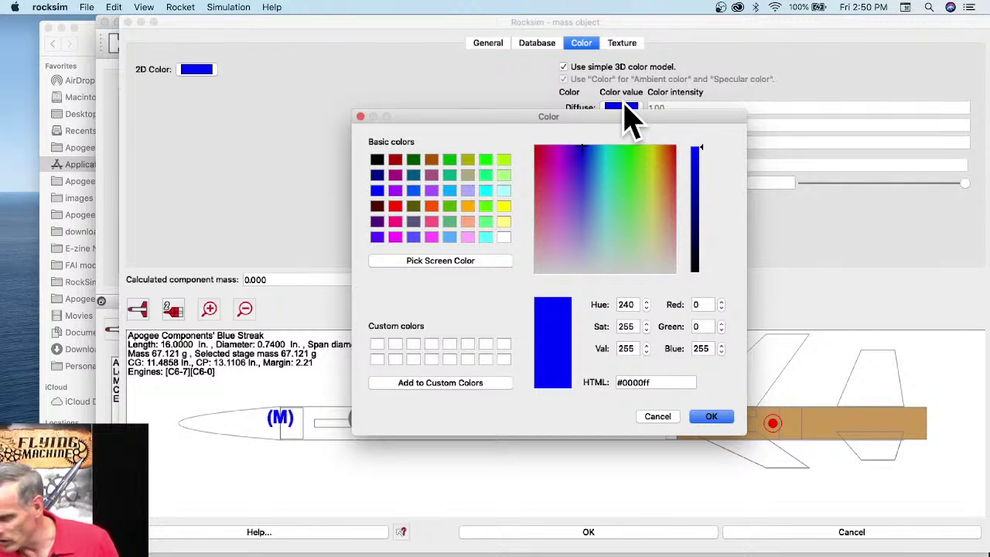
click(398, 209)
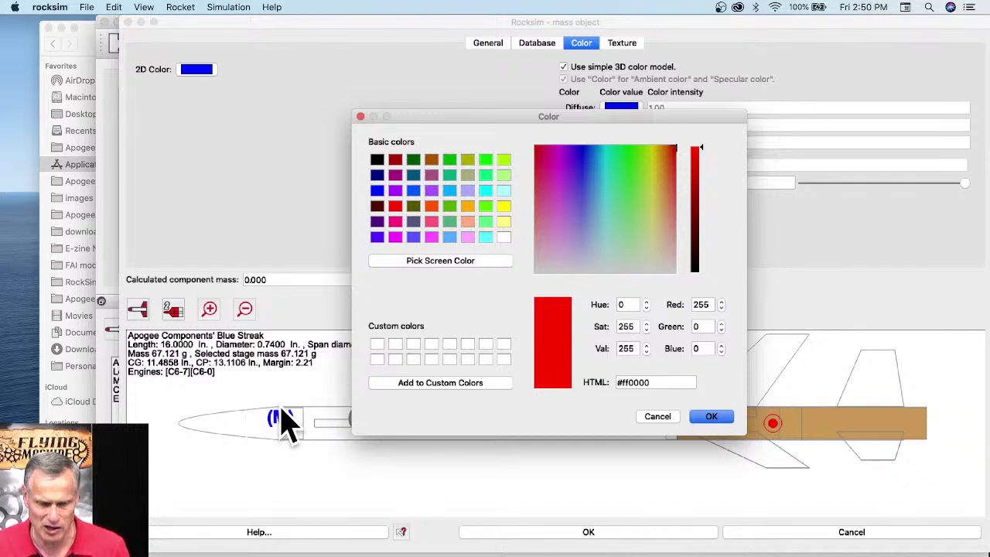
click(713, 417)
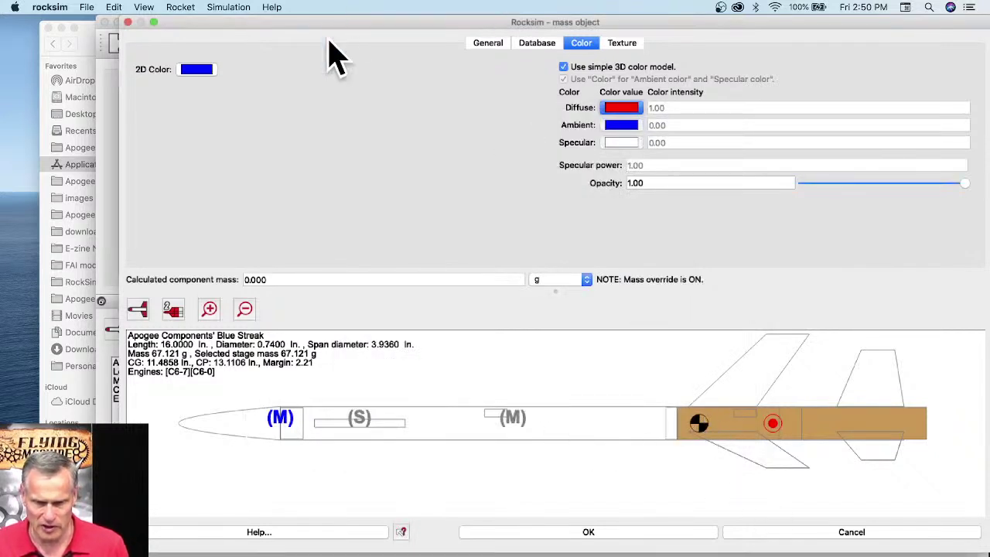
Step: Set the nose cone mass's 2D colour to red as well
click(203, 71)
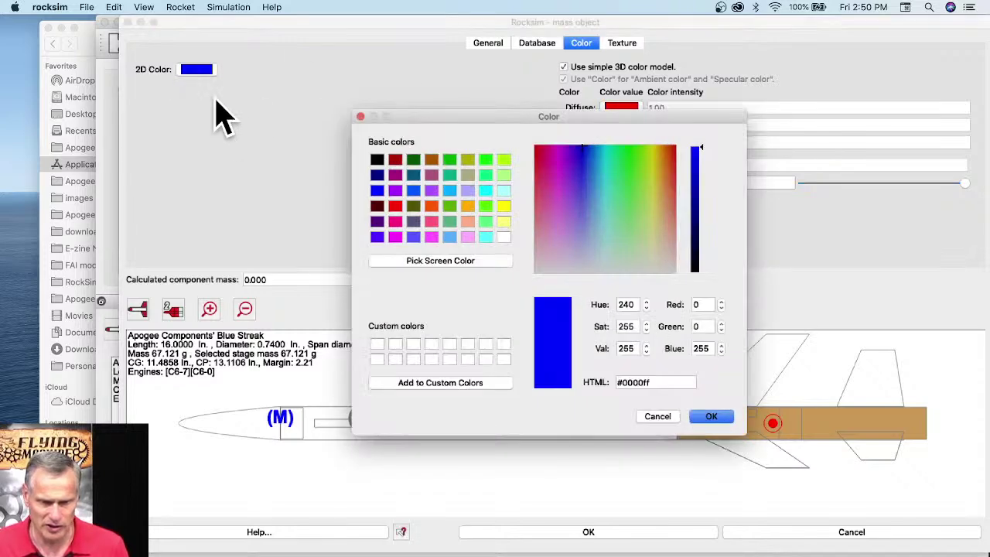
click(395, 206)
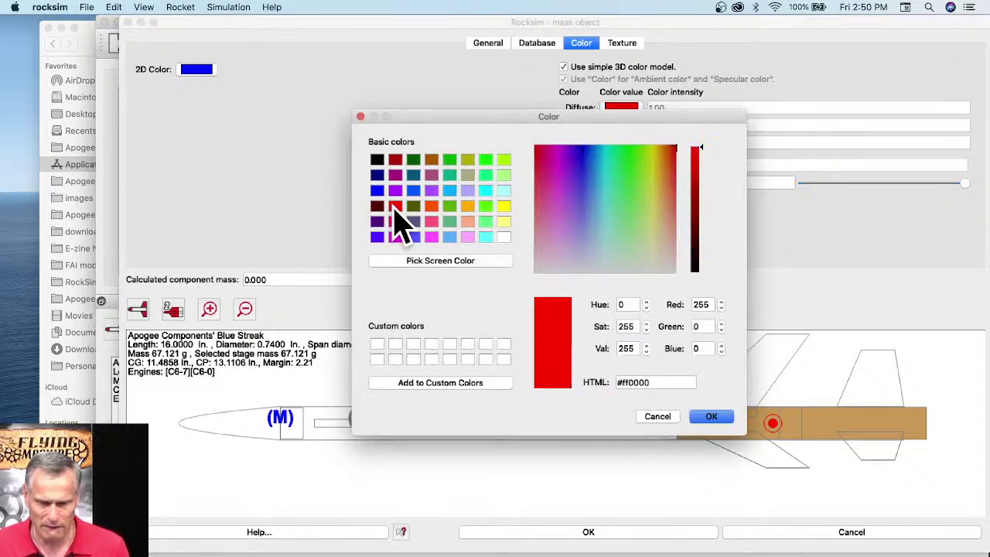
click(721, 417)
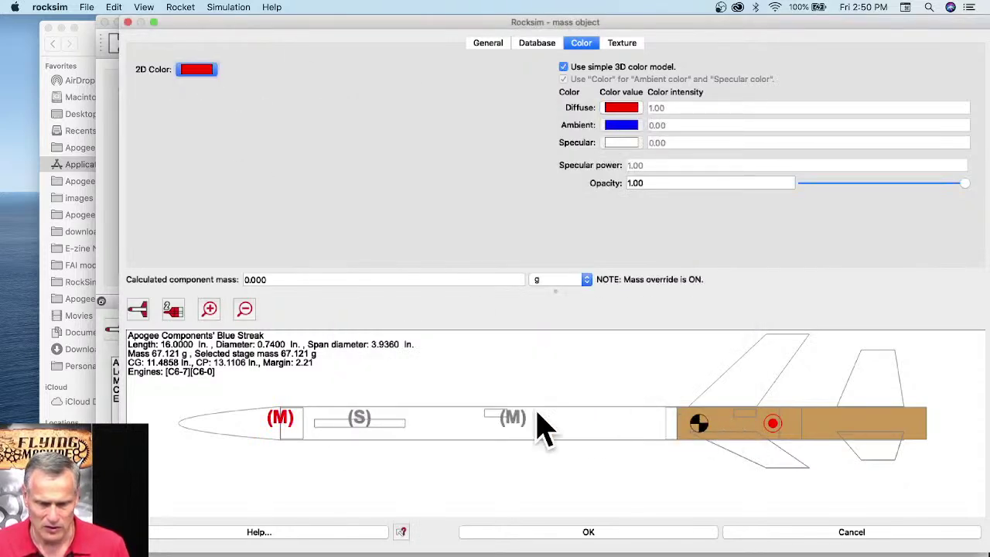
Step: Apply the nose cone mass changes, then bring the Launch Visualizer browser window forward
click(606, 528)
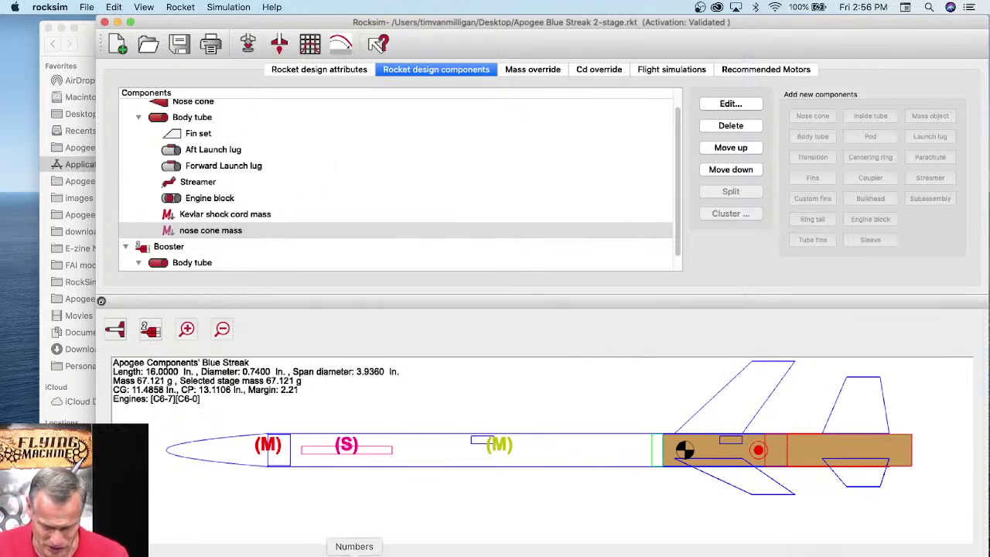
click(393, 554)
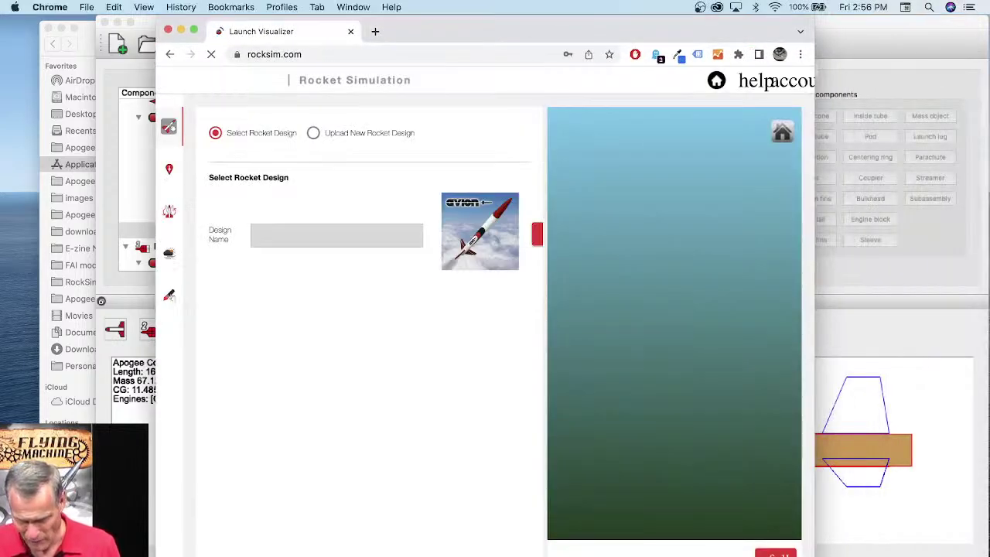
Step: Search Launch Visualizer's saved designs for 'sky', cancel with no match, and switch to the Apogee site
drag(811, 554, 934, 516)
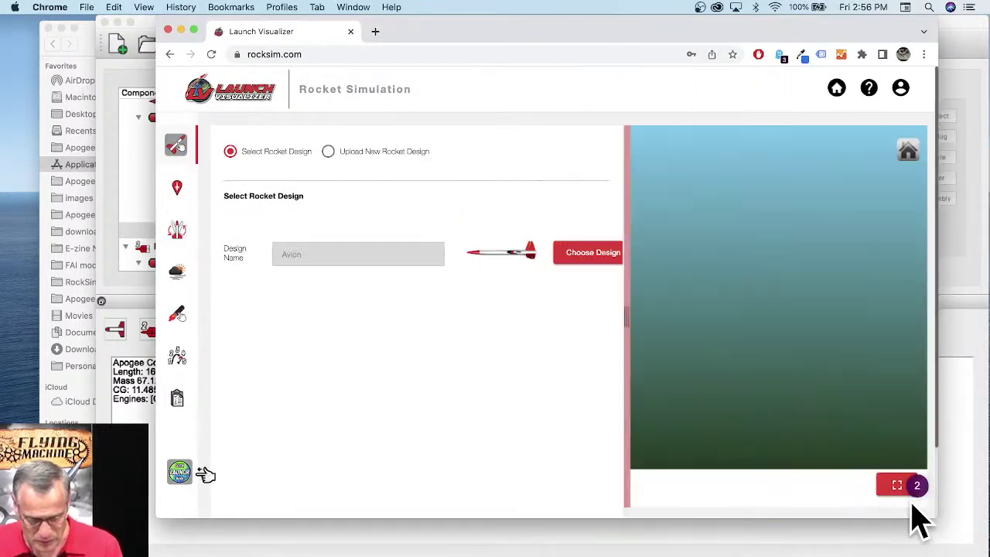
click(580, 259)
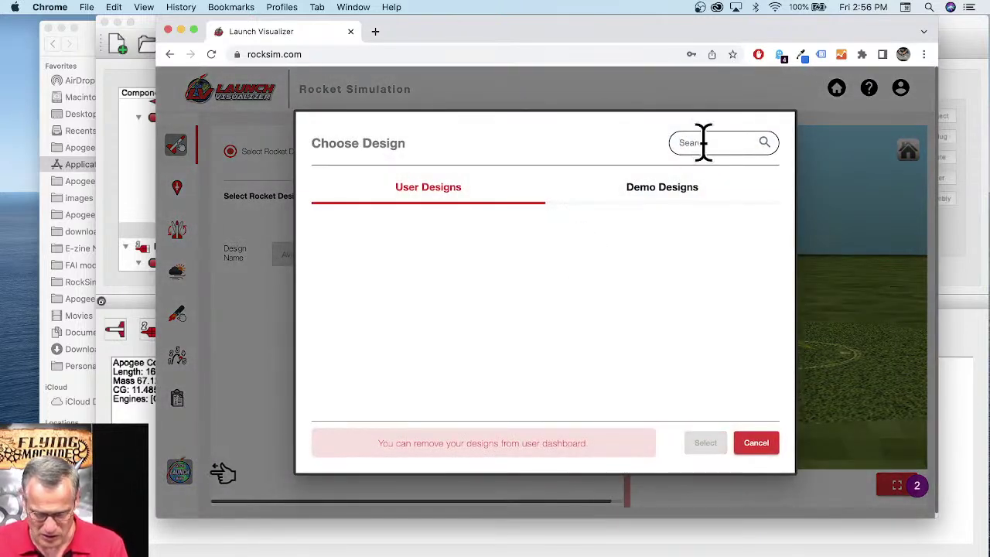
click(702, 142)
text(sky)
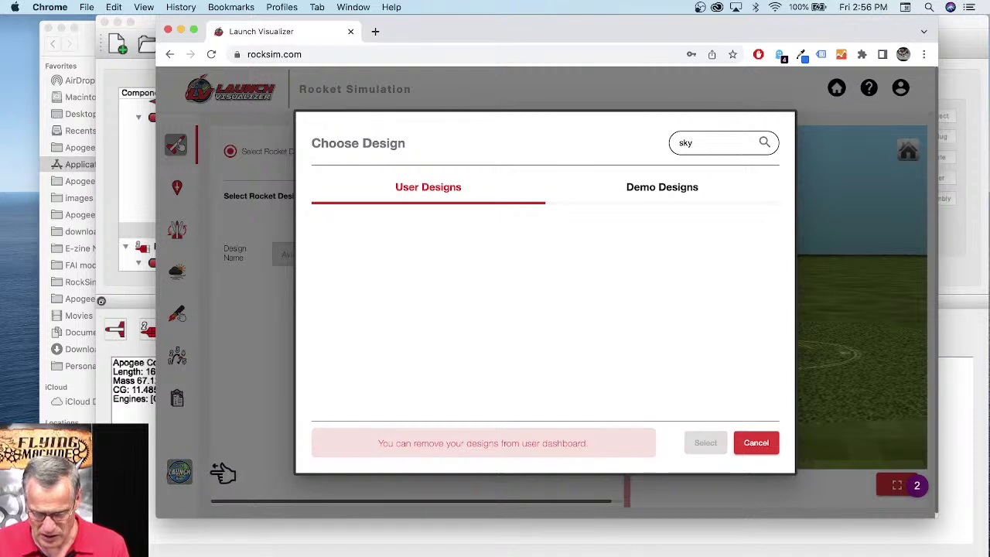
key(BackSpace)
key(BackSpace)
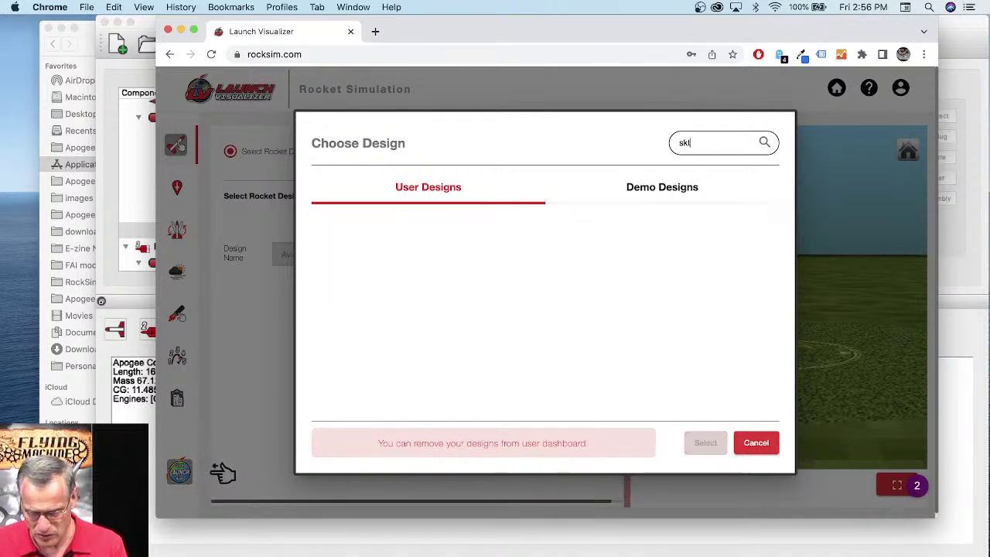
key(BackSpace)
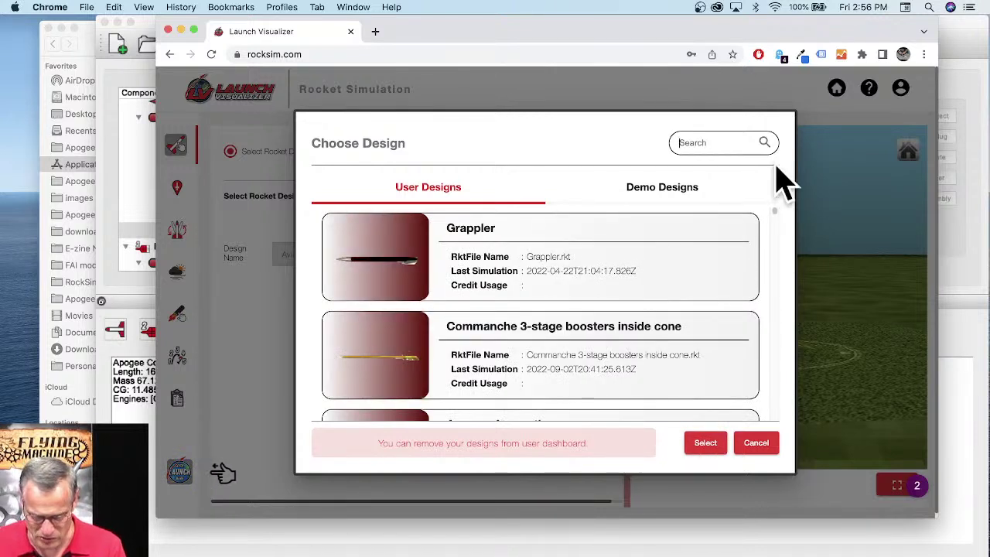
click(756, 443)
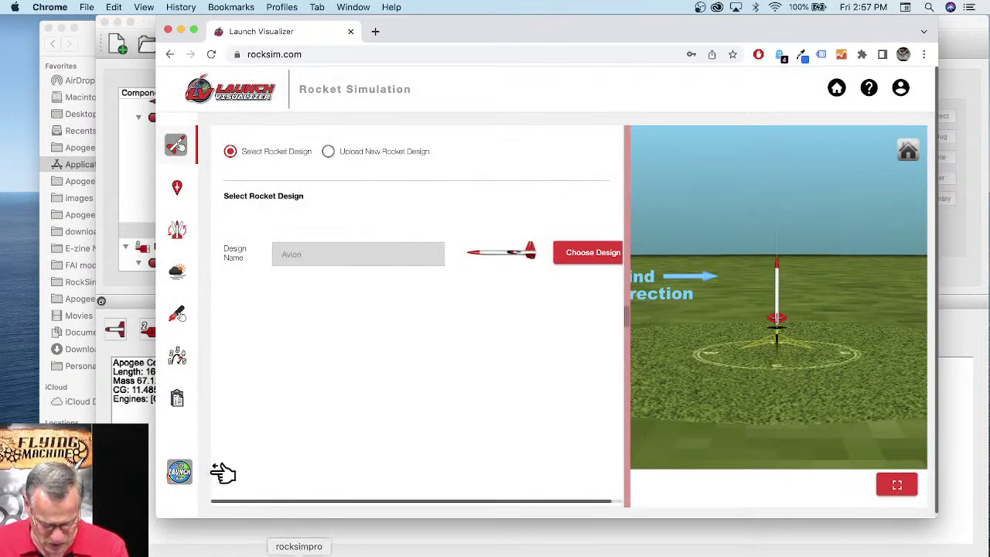
click(154, 553)
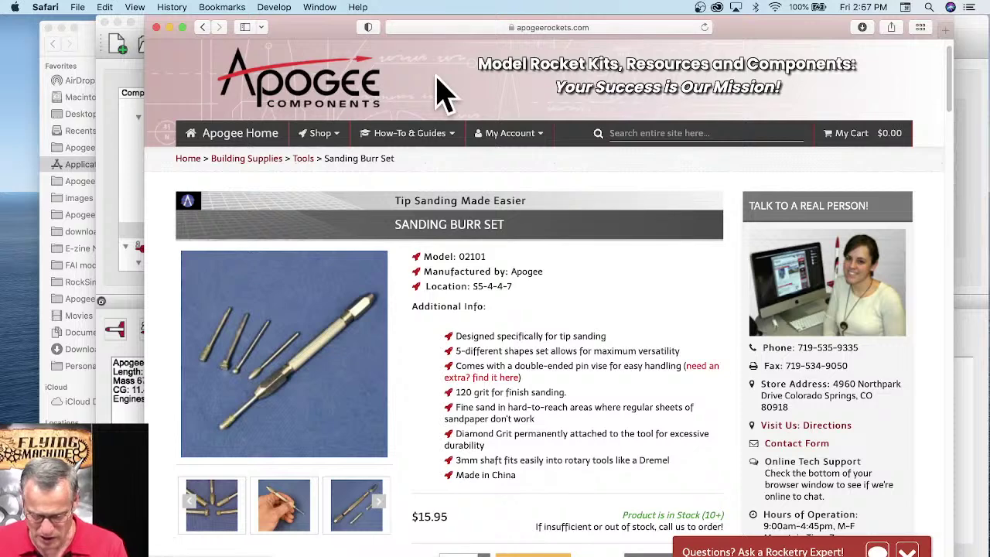
Step: Search the Apogee site for 'sky torpedo' and open the Sky-Torpedo kit page
click(648, 133)
text(sky)
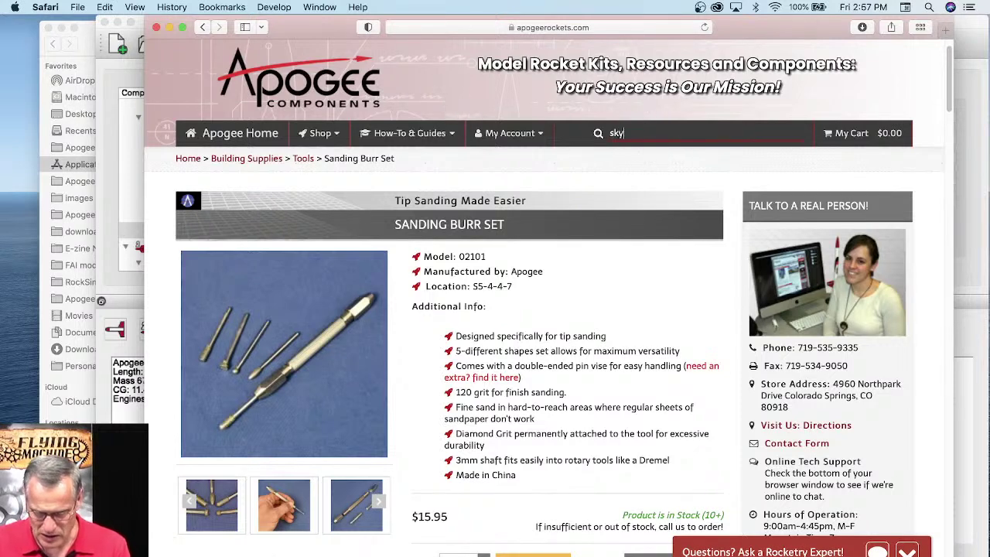
text( torp)
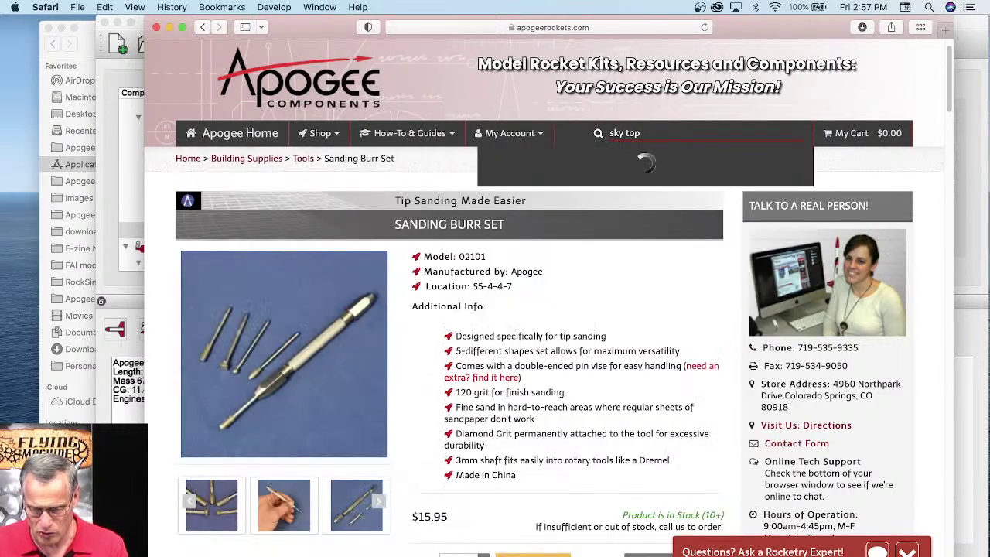
key(BackSpace)
text(rpedo)
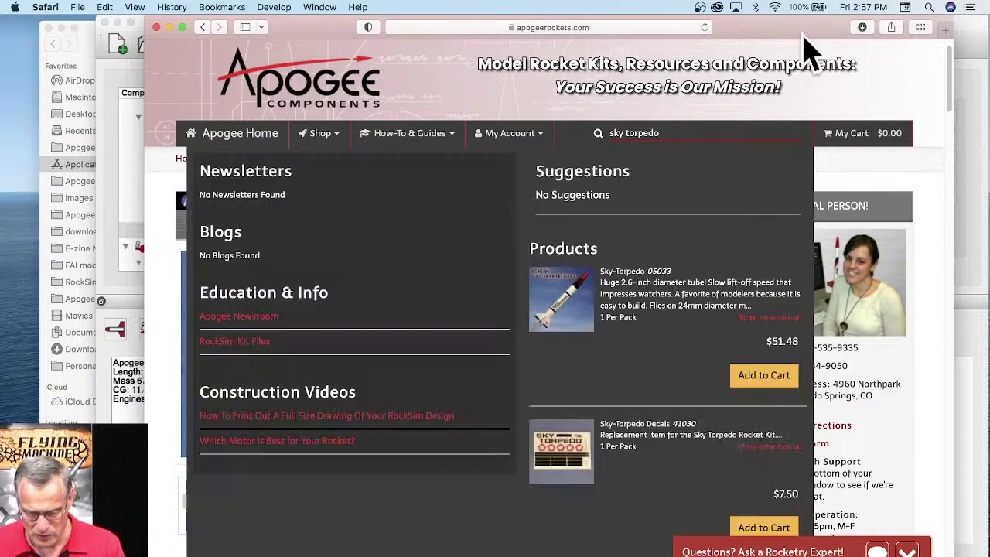
click(572, 305)
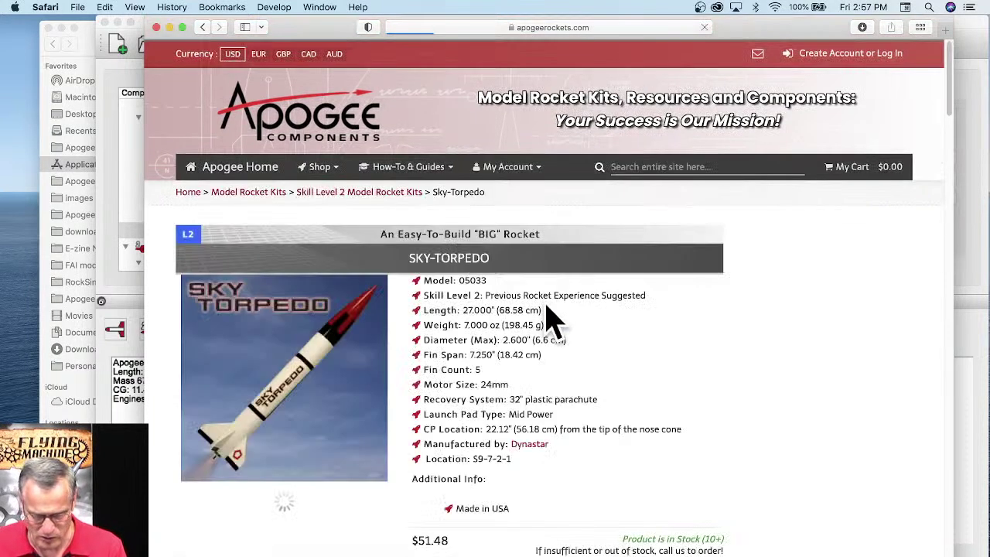
Step: Show the kit's RockSim File section, then bring Launch Visualizer back to the front
scroll(397, 349, down, 2)
scroll(441, 323, down, 5)
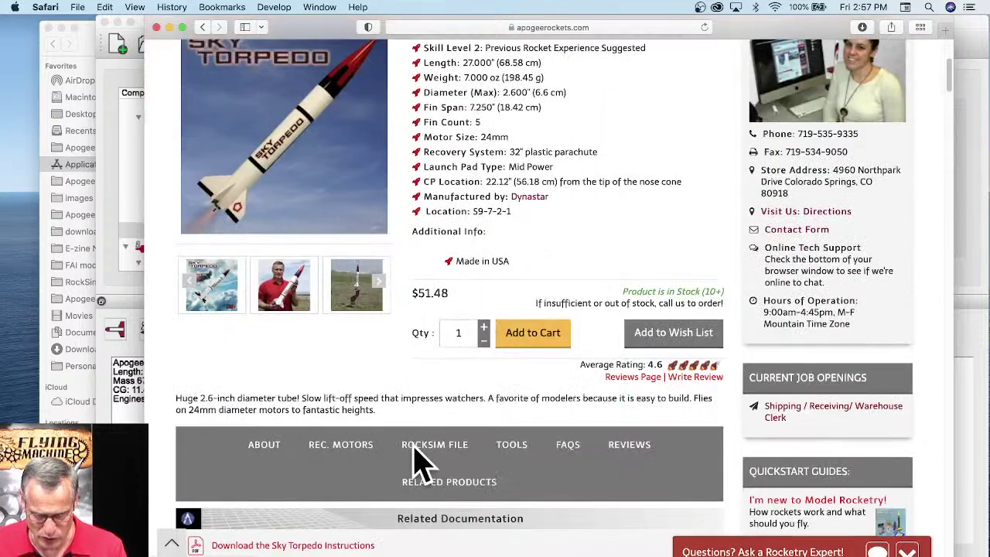
click(433, 446)
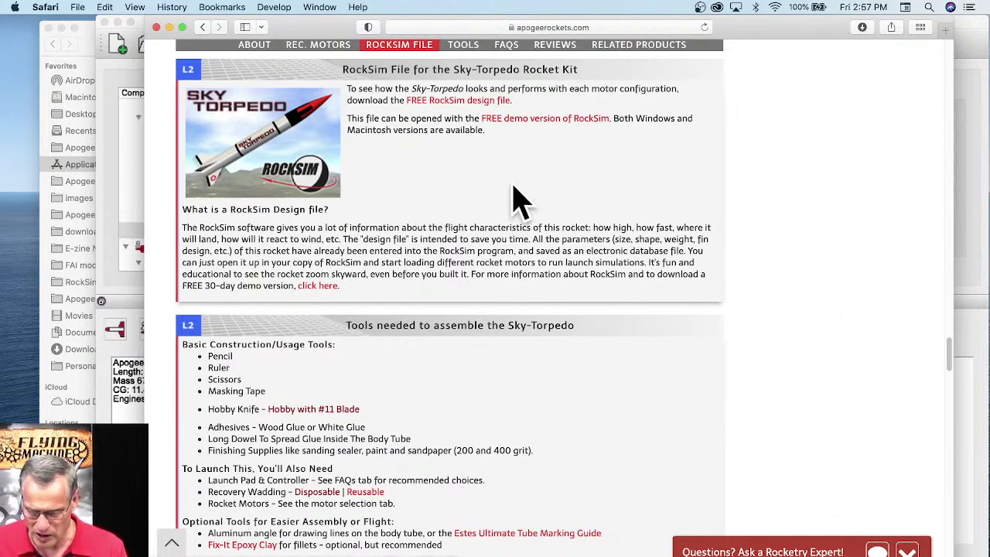
drag(756, 27, 546, 214)
click(564, 95)
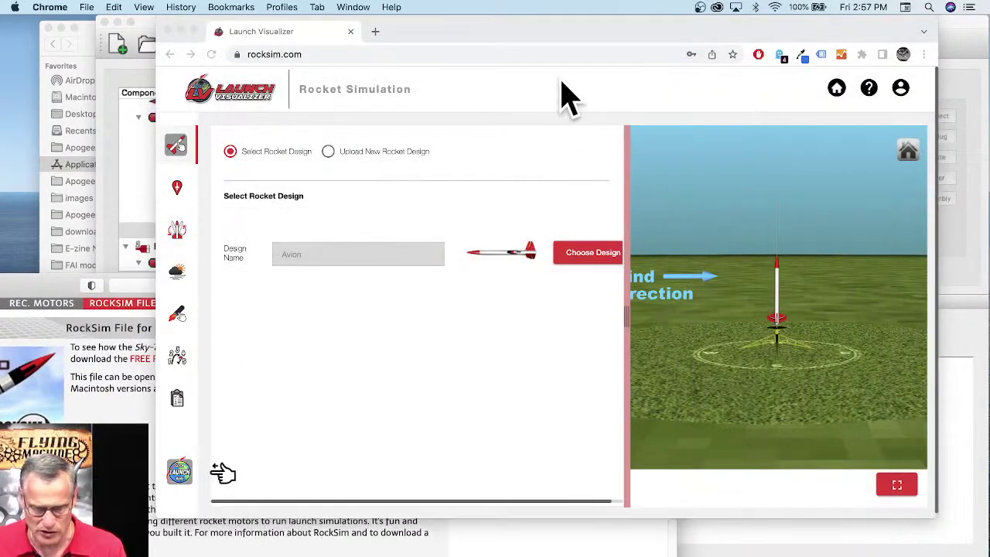
Step: Switch Launch Visualizer to uploading a new rocket design and enlarge the browser window
click(328, 151)
drag(157, 516, 115, 548)
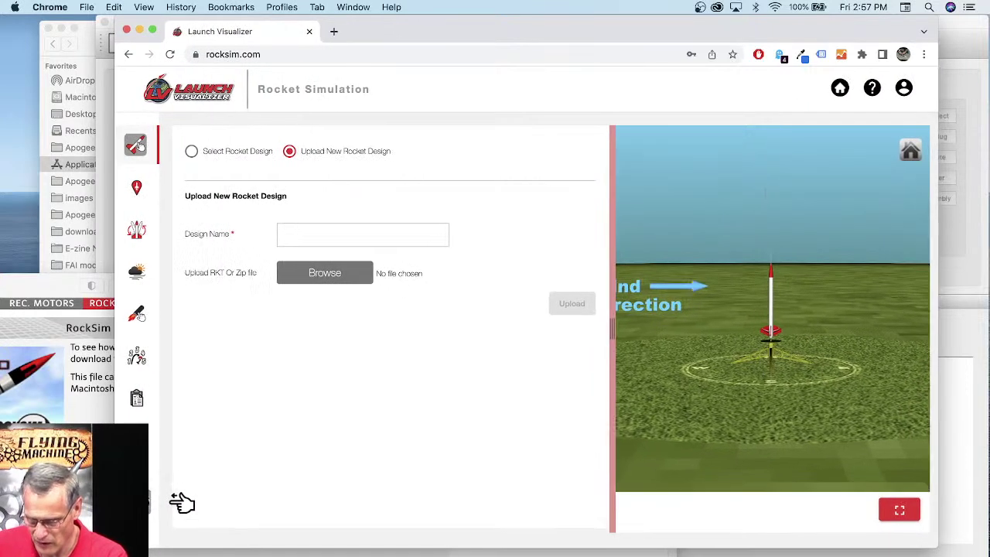
drag(645, 39, 684, 37)
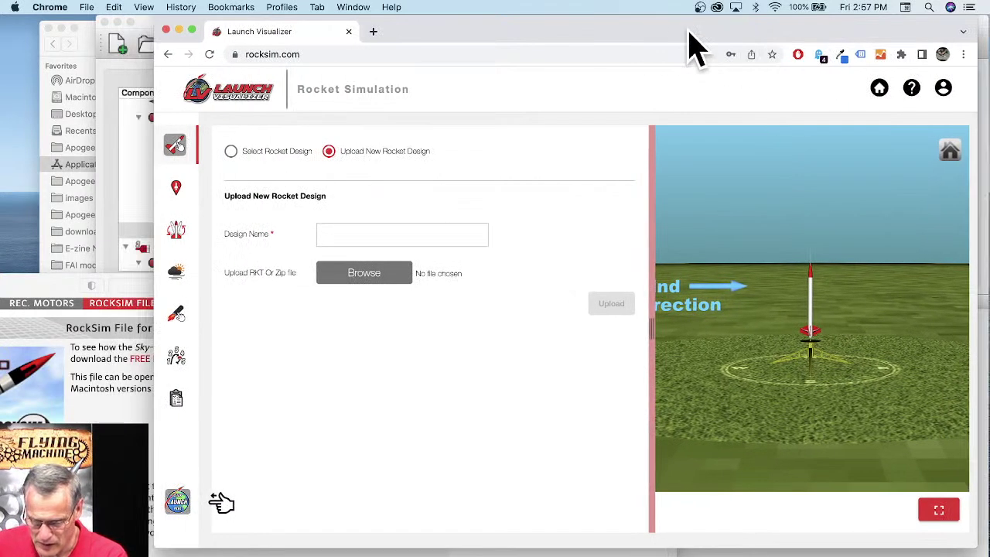
drag(966, 540, 971, 555)
Step: Choose Dynastar Sky Torpedo.rkt from Downloads > Dynastar-Sky-Torpedo as the design file
click(354, 276)
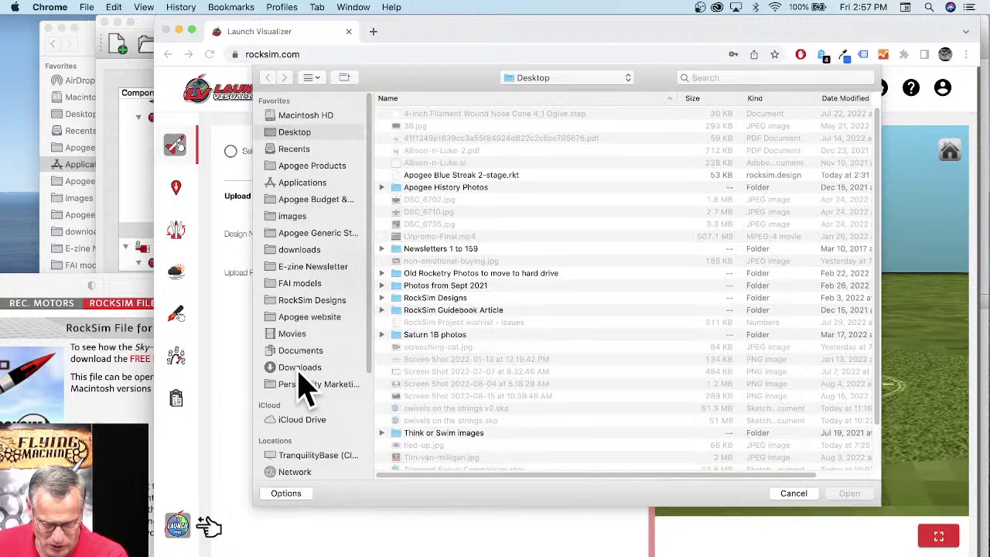
click(299, 369)
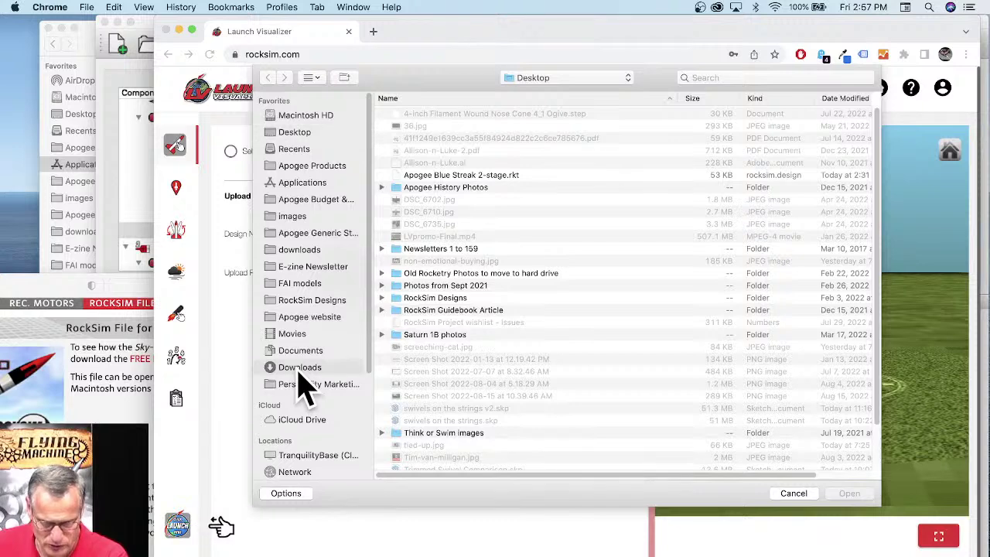
scroll(474, 247, down, 5)
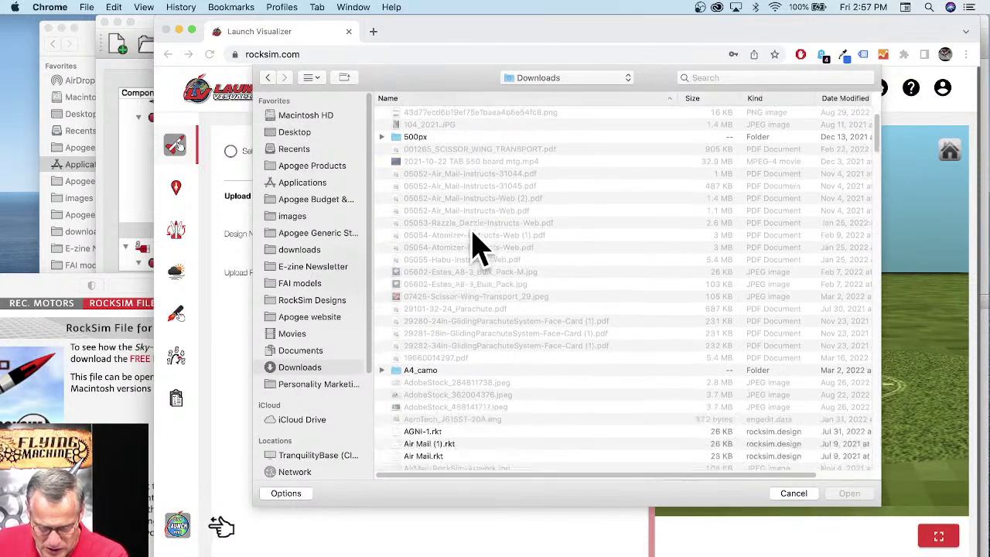
scroll(480, 247, down, 10)
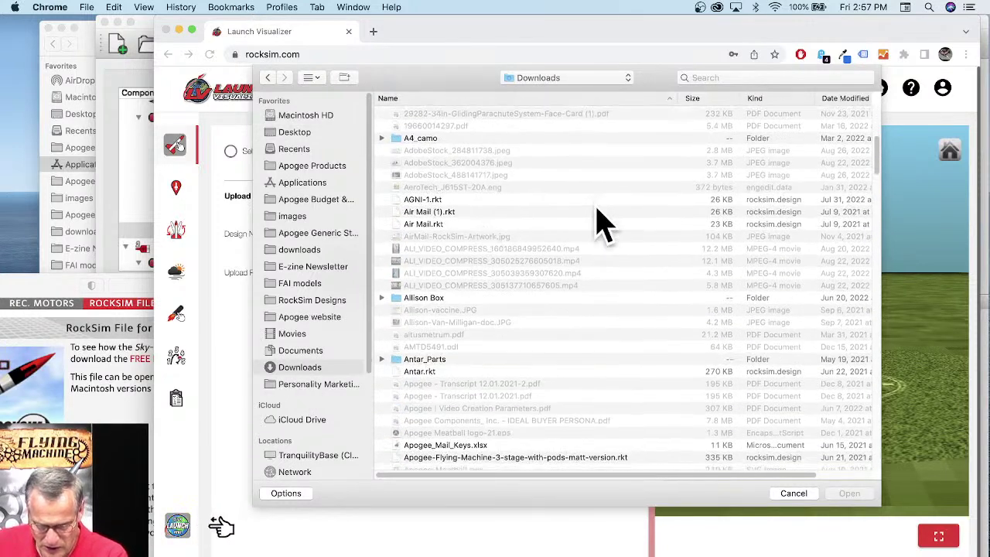
scroll(619, 244, down, 3)
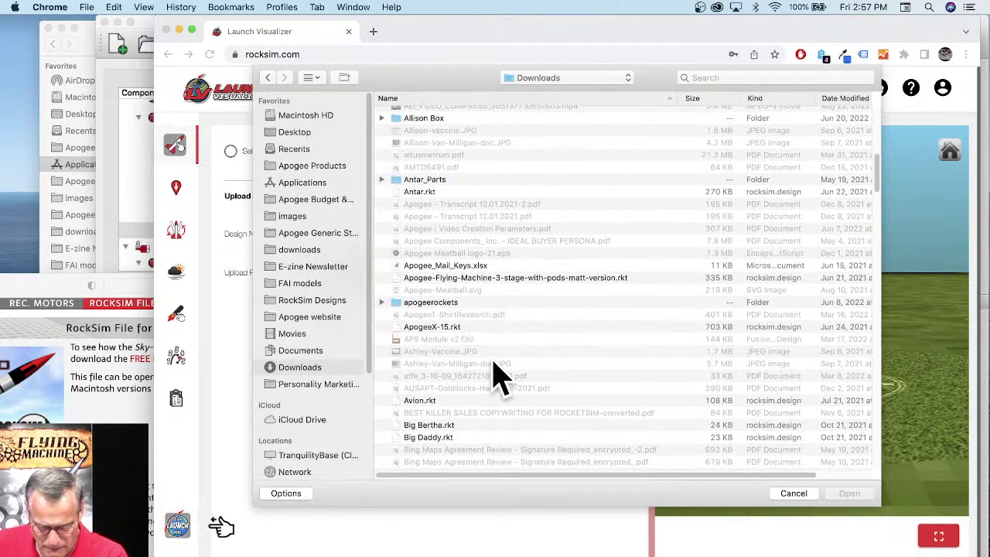
scroll(495, 377, down, 5)
scroll(531, 364, down, 10)
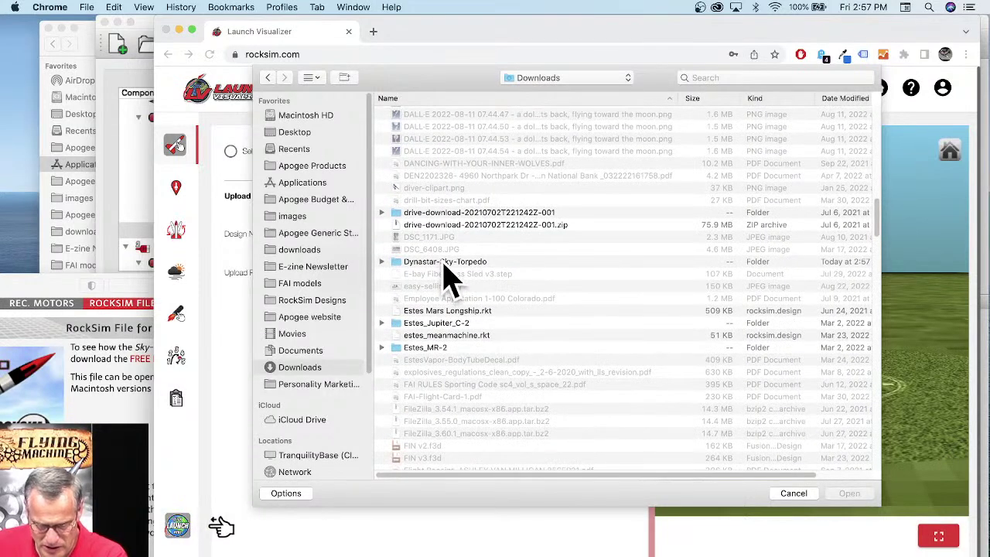
click(445, 263)
double_click(447, 267)
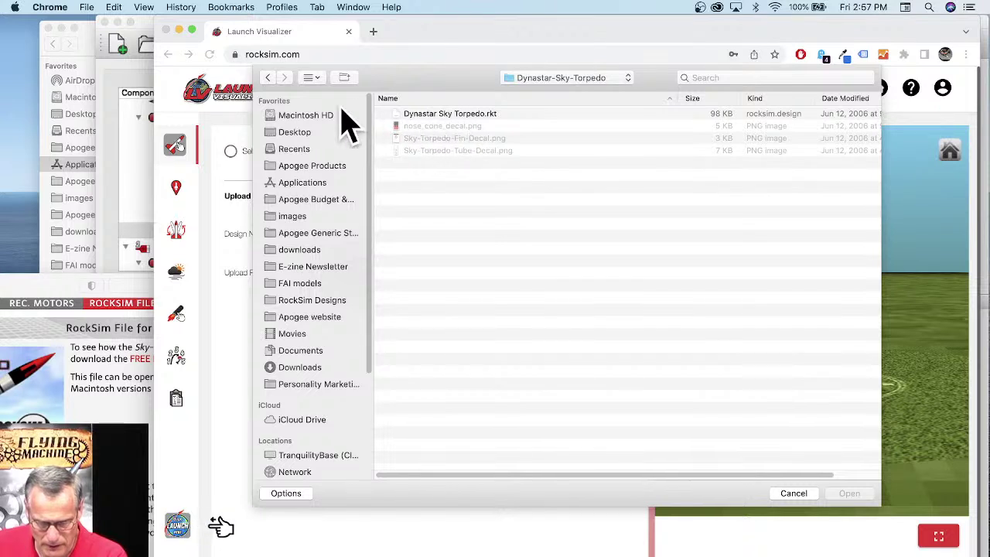
click(417, 116)
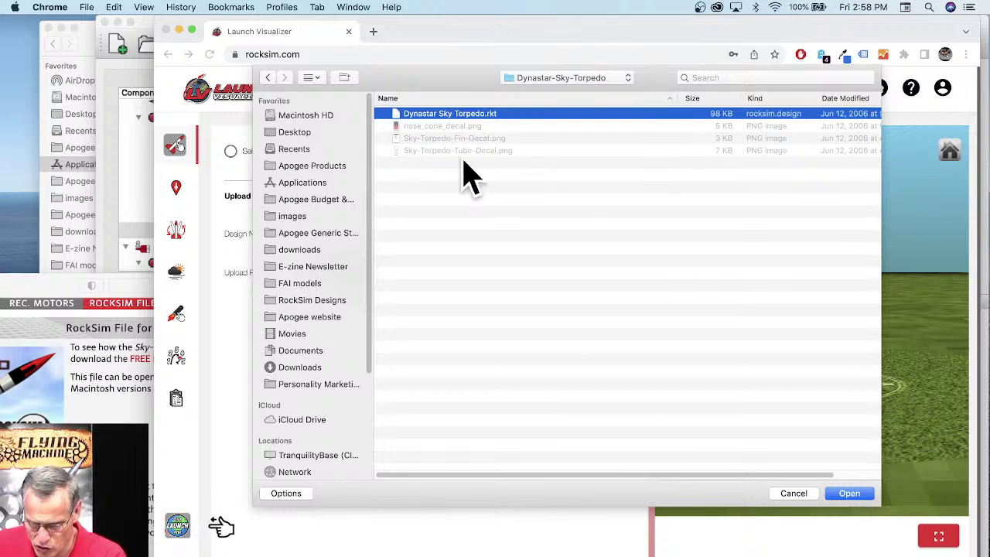
click(865, 489)
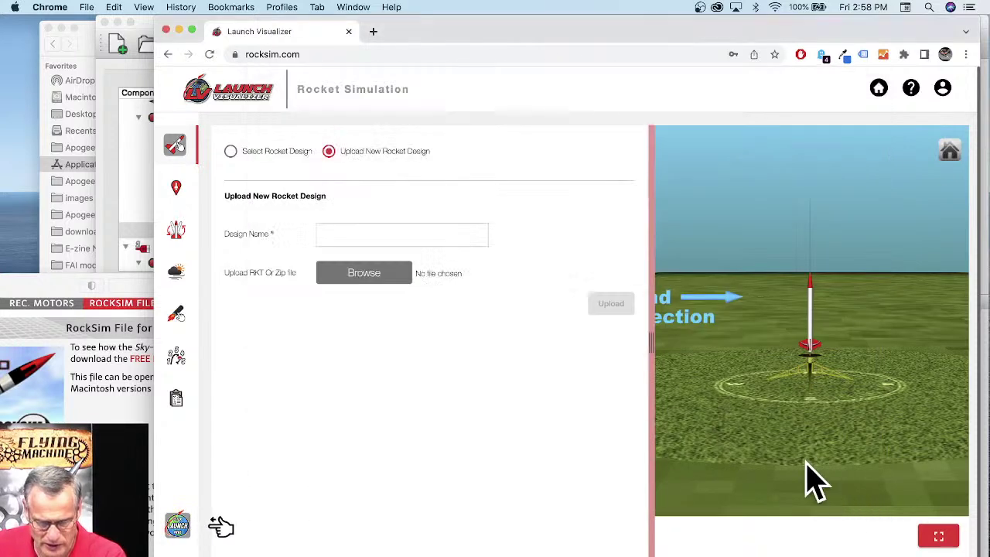
Step: Attach the three decal PNGs as textures to the Dynastar Sky Torpedo design
click(371, 310)
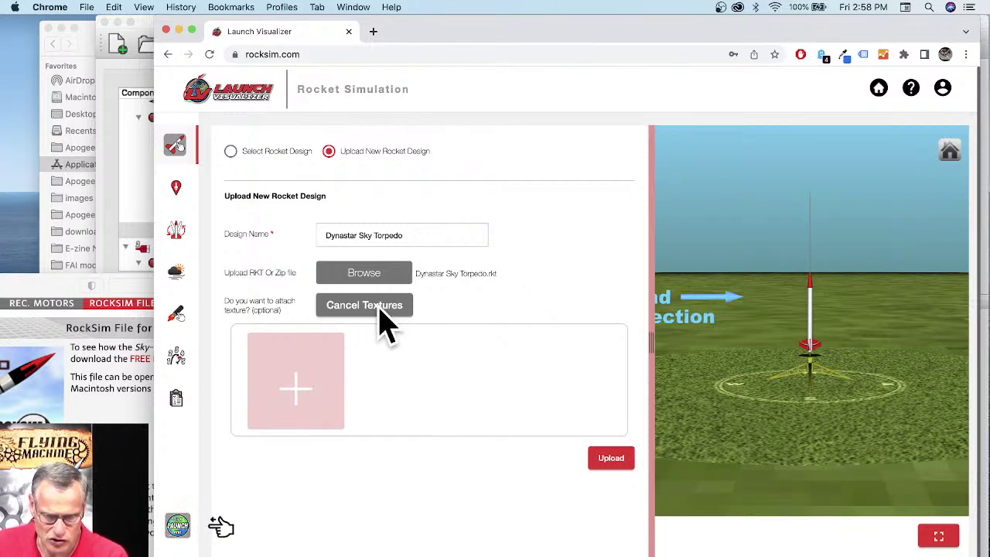
click(306, 401)
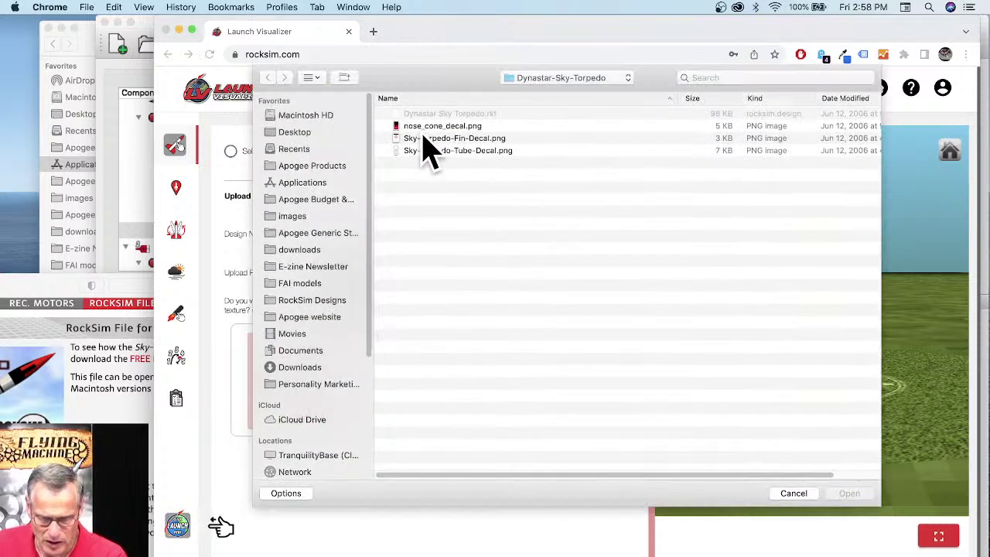
click(424, 127)
shift+click(433, 152)
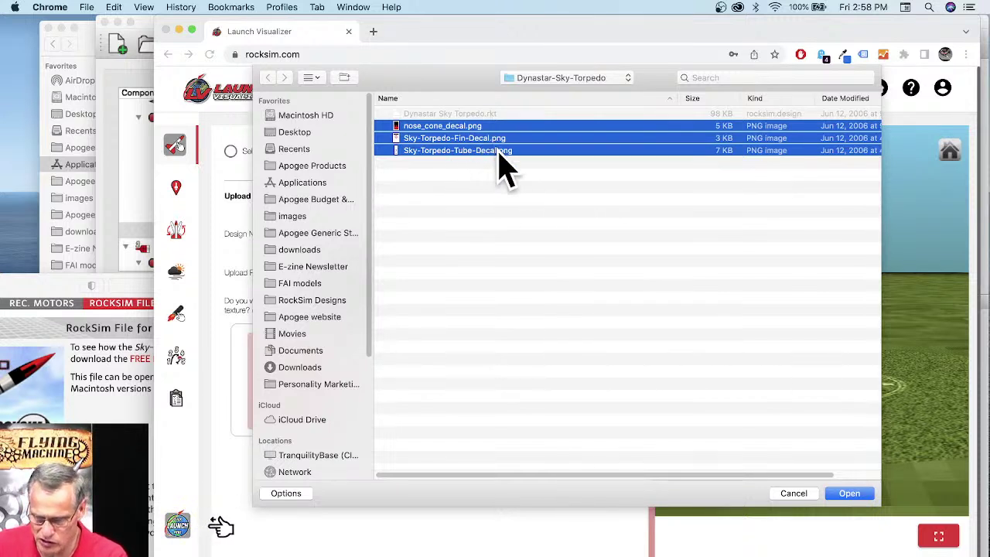
click(858, 495)
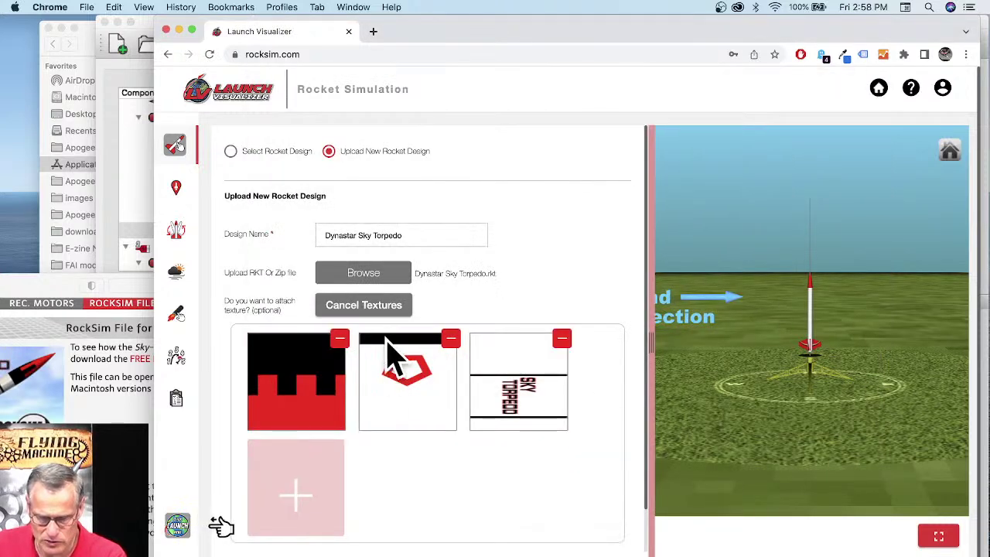
Step: Upload the textured design and dismiss the success message
scroll(560, 266, down, 3)
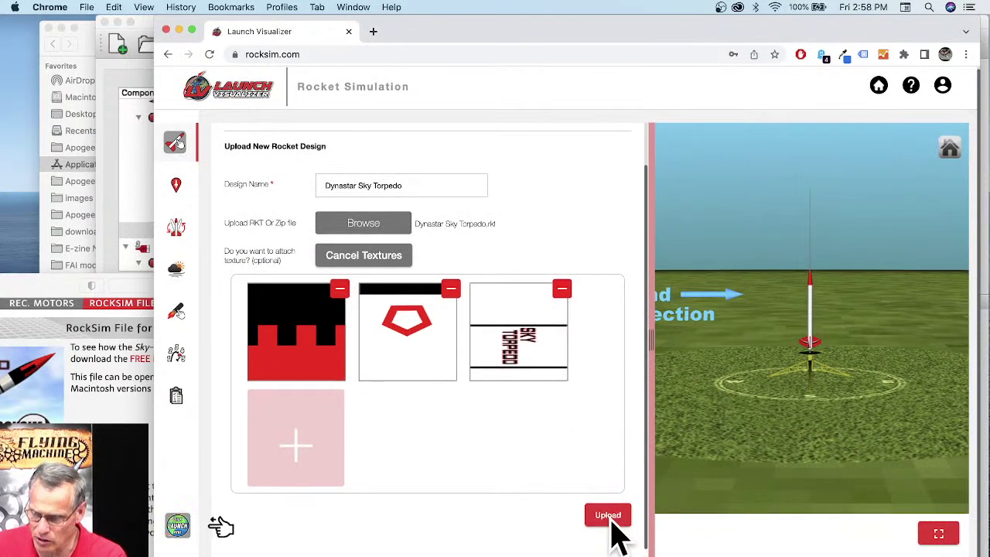
click(610, 518)
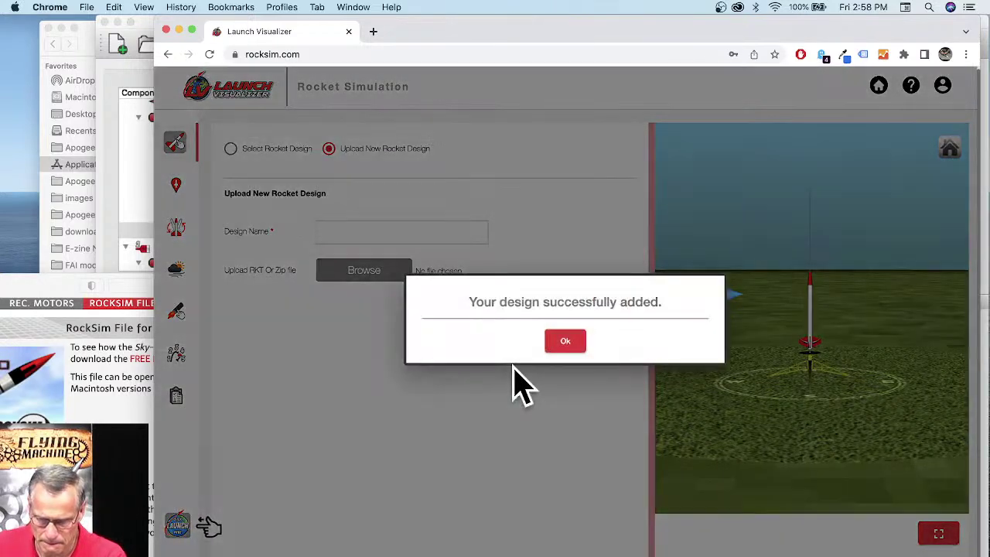
click(567, 344)
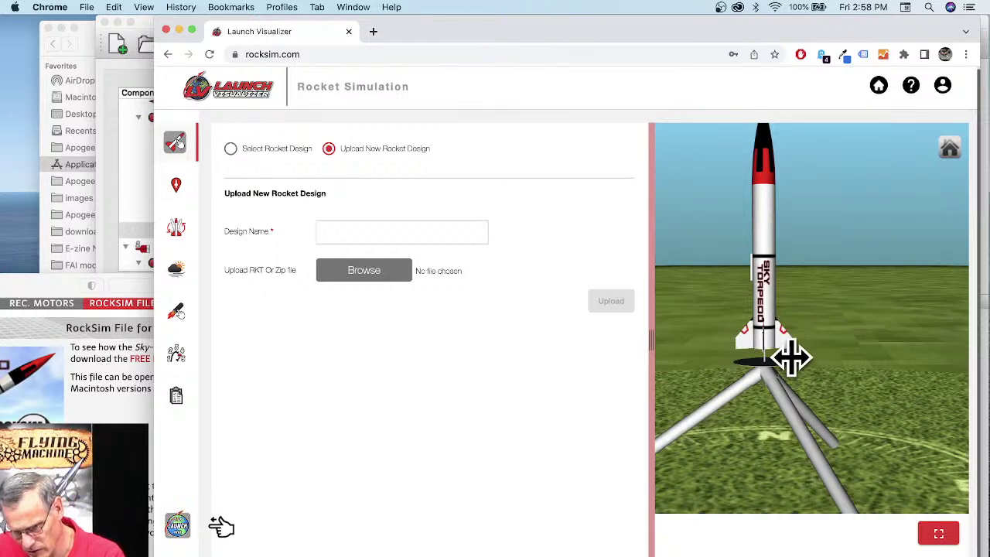
Step: Orbit the 3D view to inspect the Sky Torpedo's SKY TORPEDO decals on the pad
drag(795, 346, 890, 365)
drag(865, 366, 816, 348)
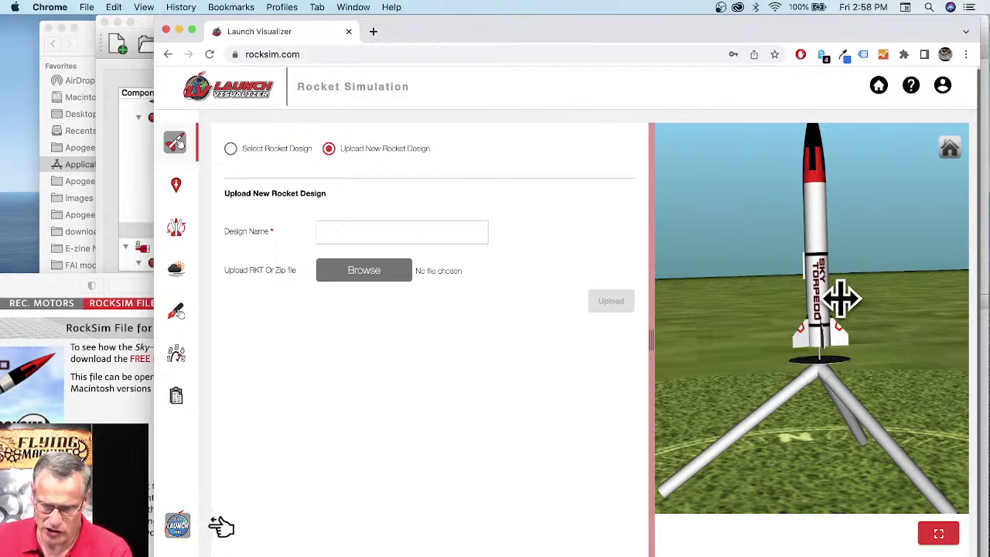
scroll(840, 300, down, 2)
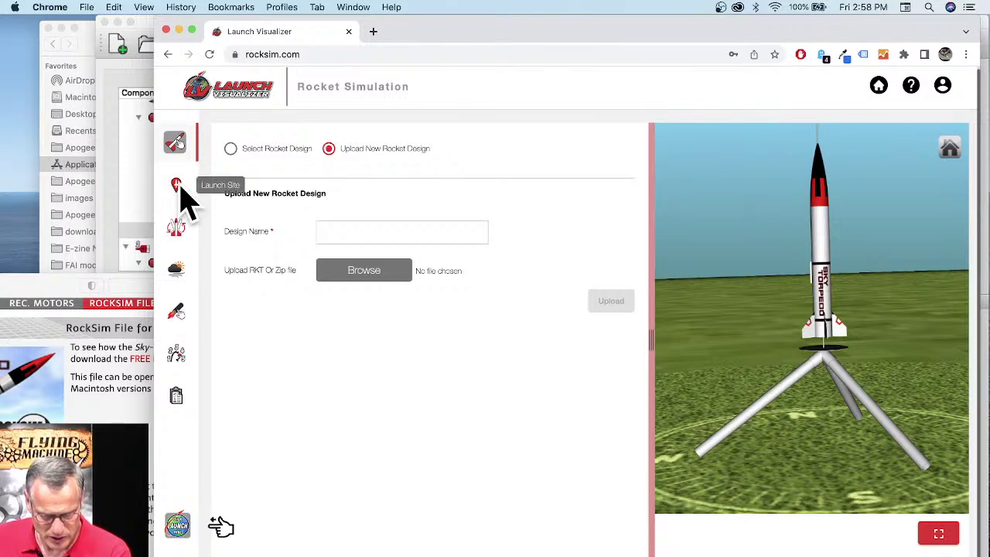
Step: Base the launch site on Astronautical Society of Toronto #780, moved onto the Wellington Park field
click(180, 188)
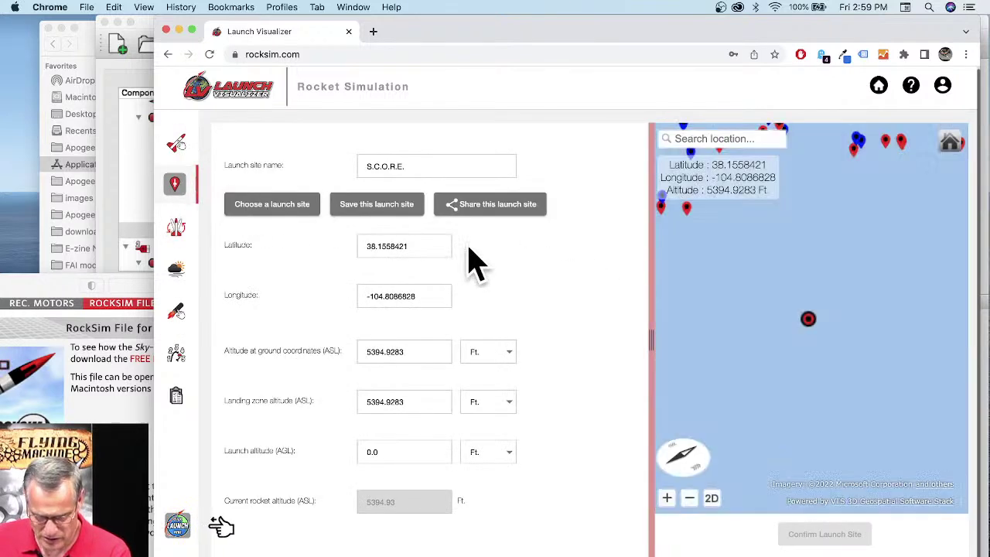
click(280, 208)
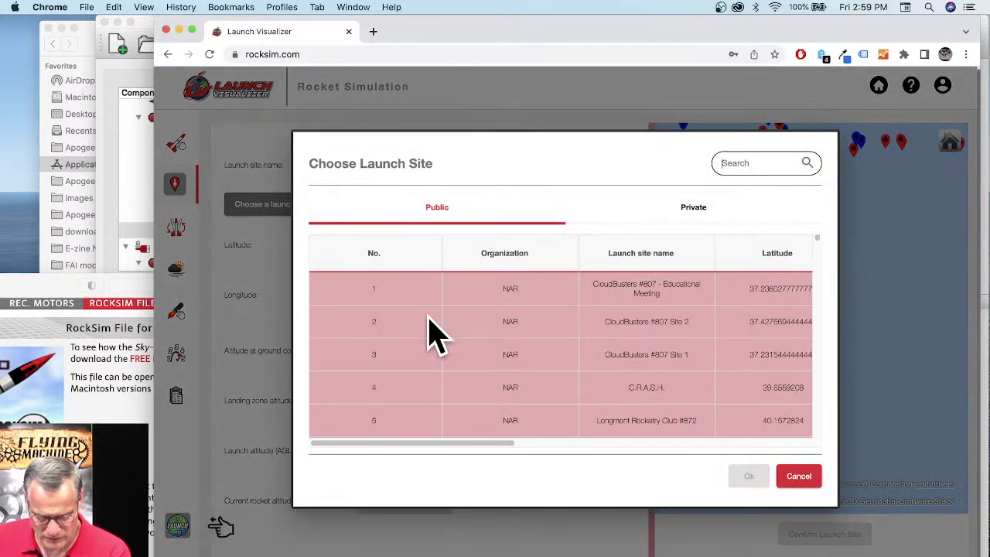
scroll(433, 333, down, 10)
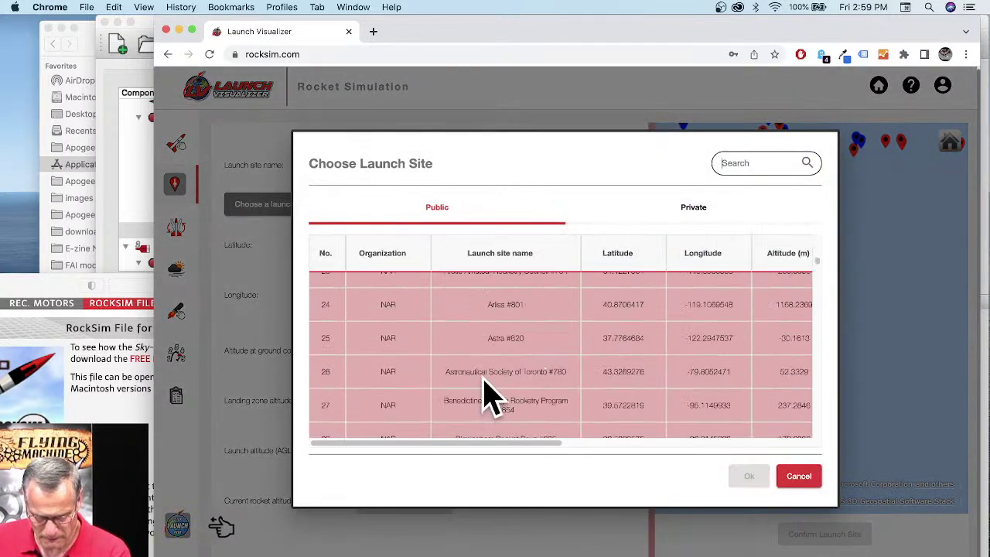
click(483, 386)
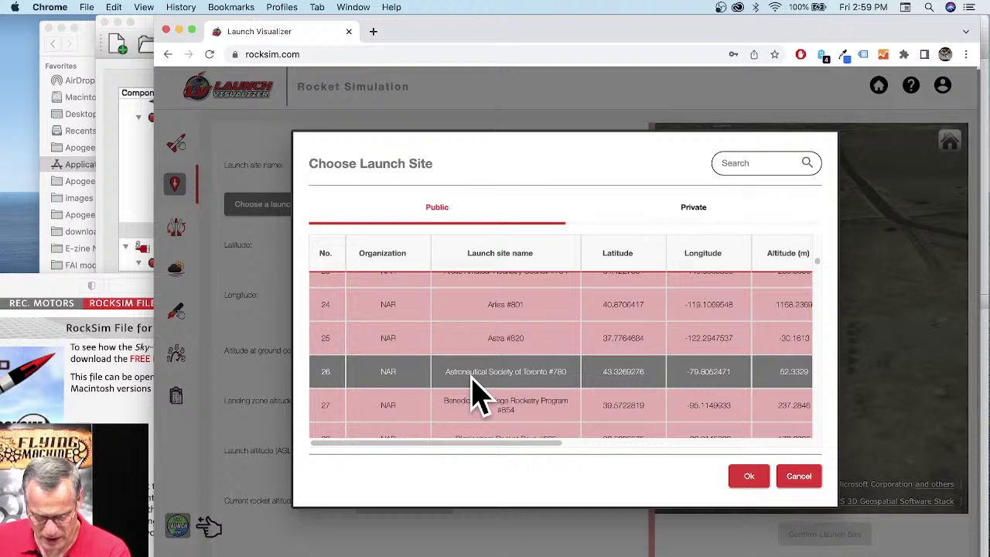
click(748, 476)
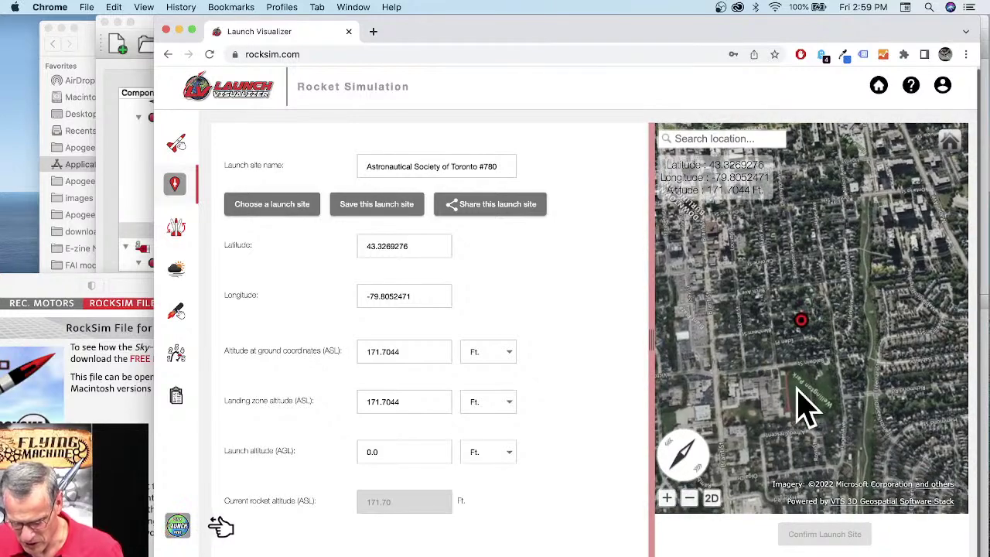
click(797, 388)
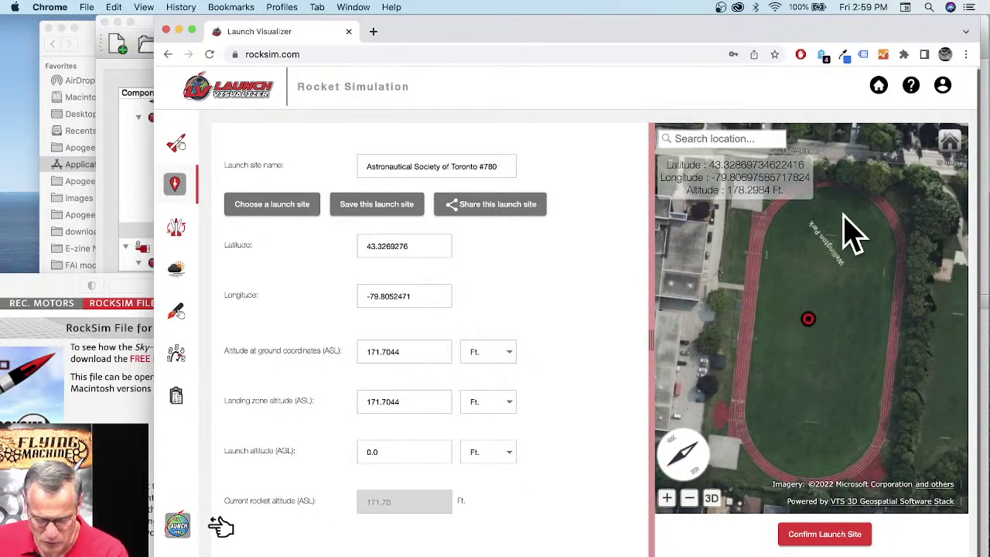
click(831, 534)
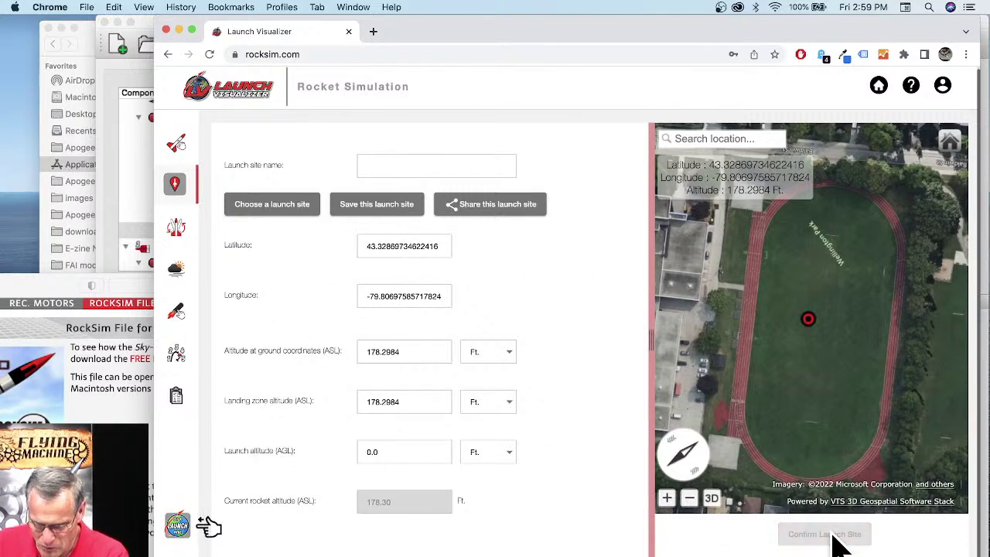
Step: Load a Quest D22W motor with a 4-second ejection delay and show the recovery settings
click(176, 226)
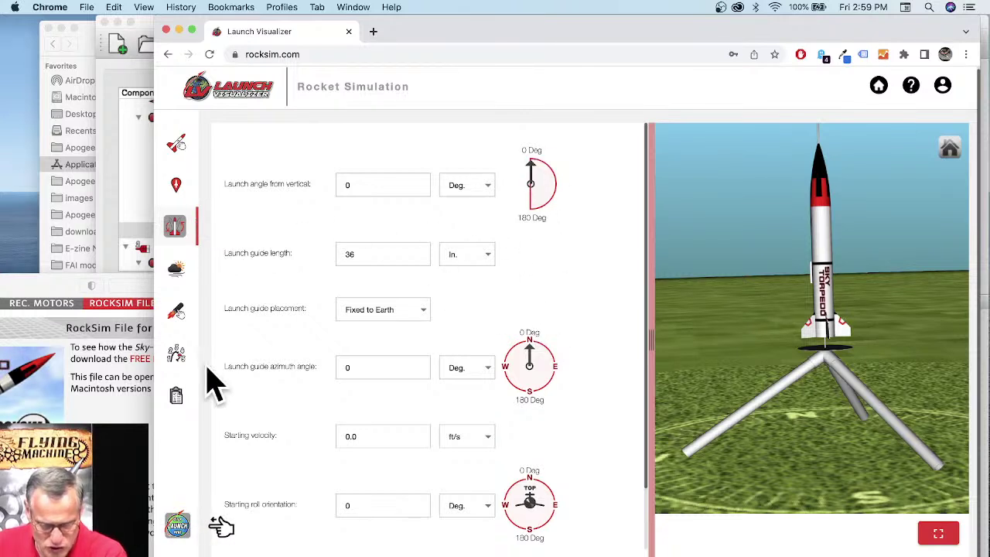
click(173, 312)
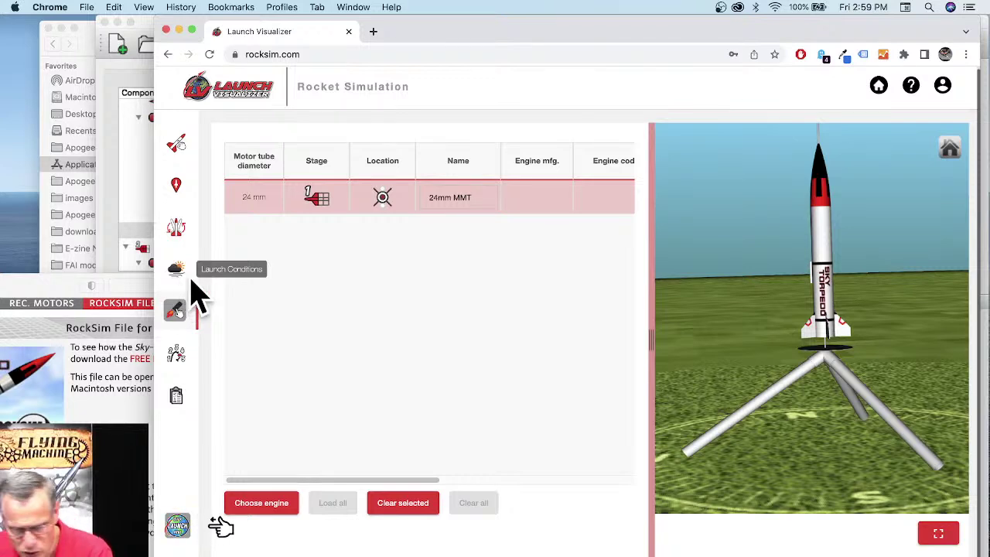
click(262, 503)
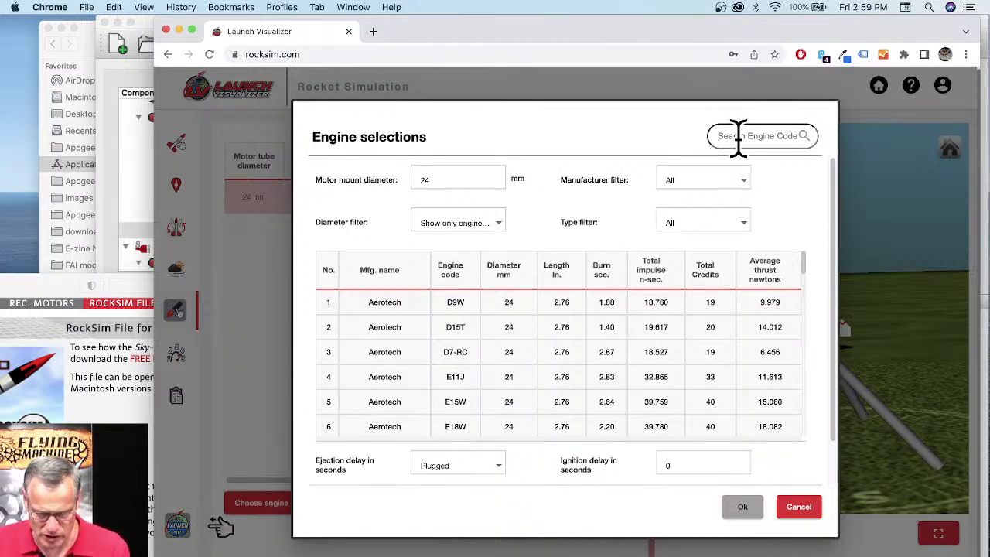
text(D22)
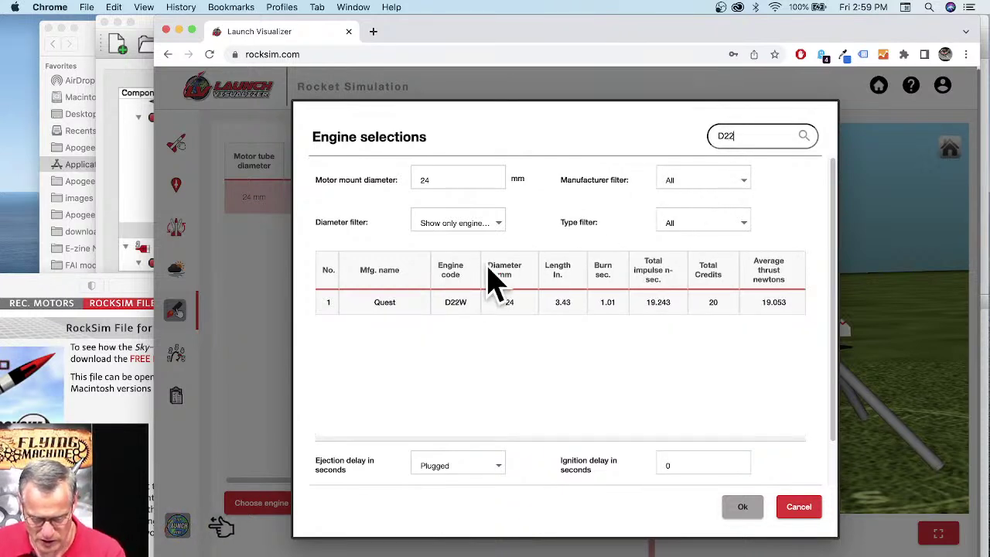
click(460, 307)
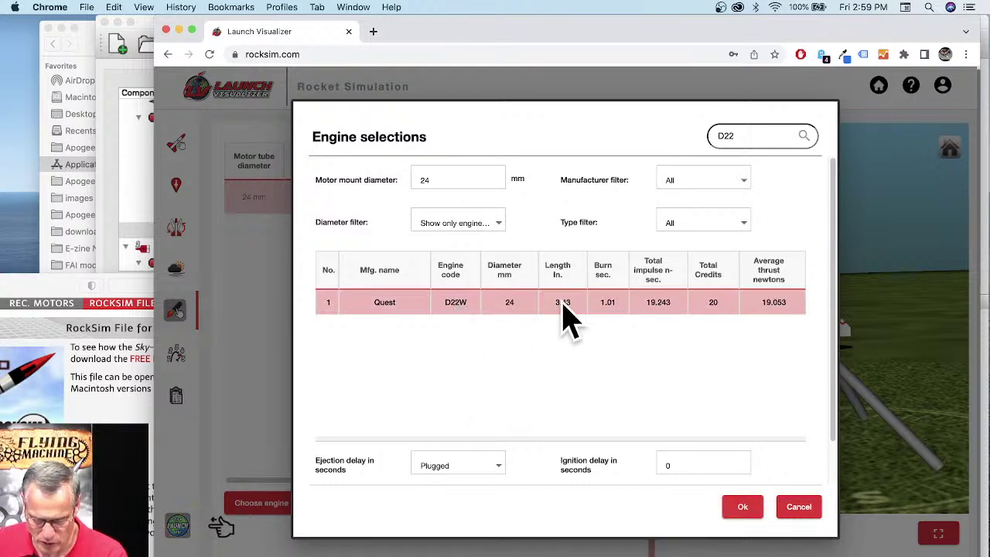
click(499, 467)
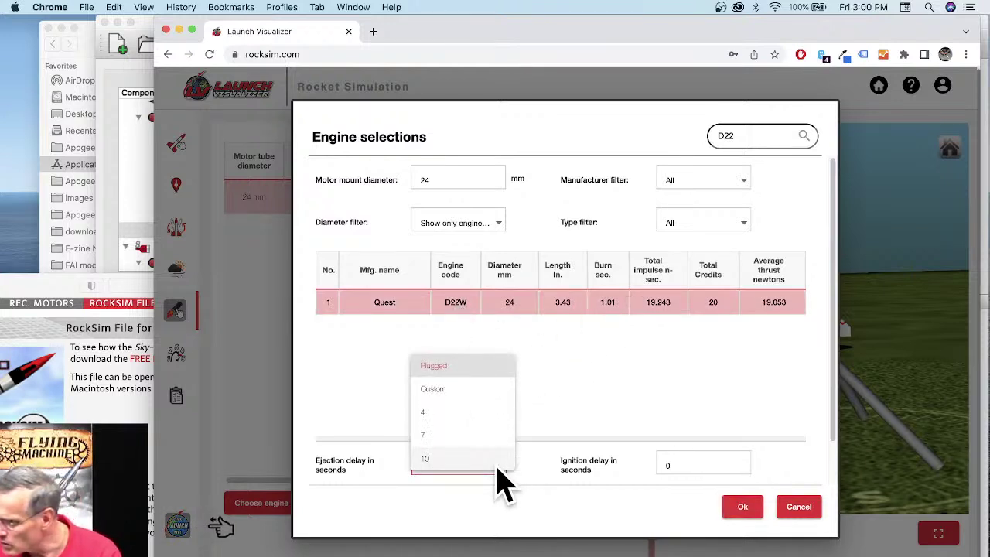
click(439, 412)
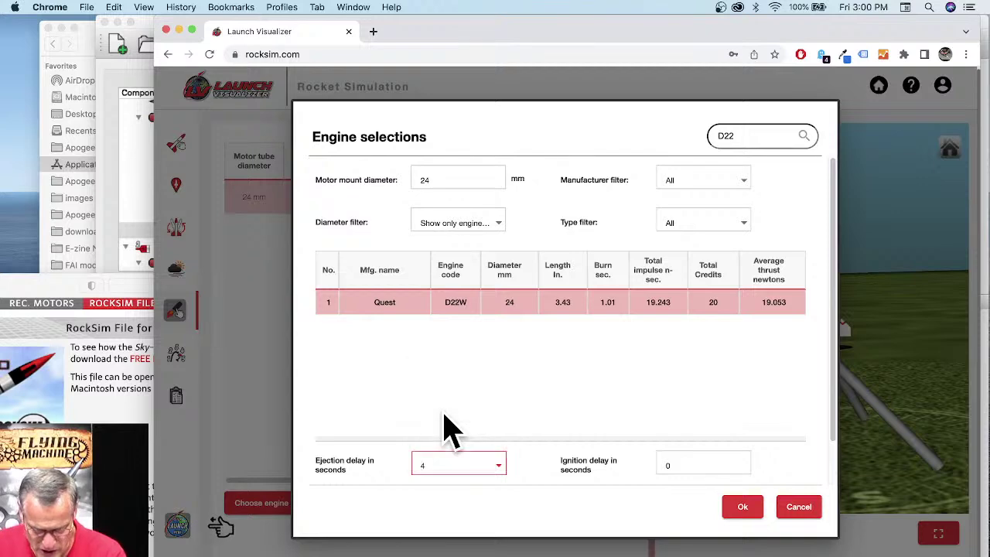
click(744, 510)
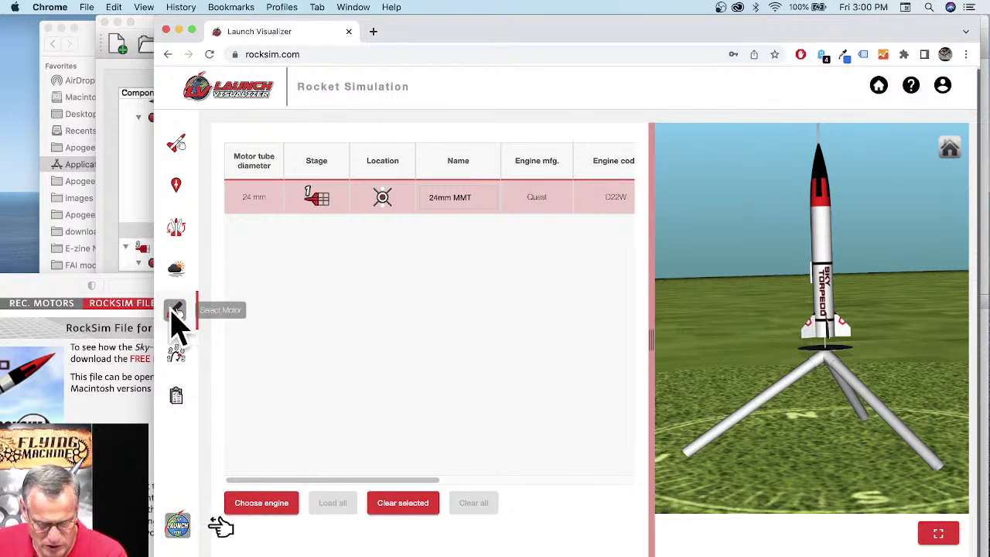
click(174, 360)
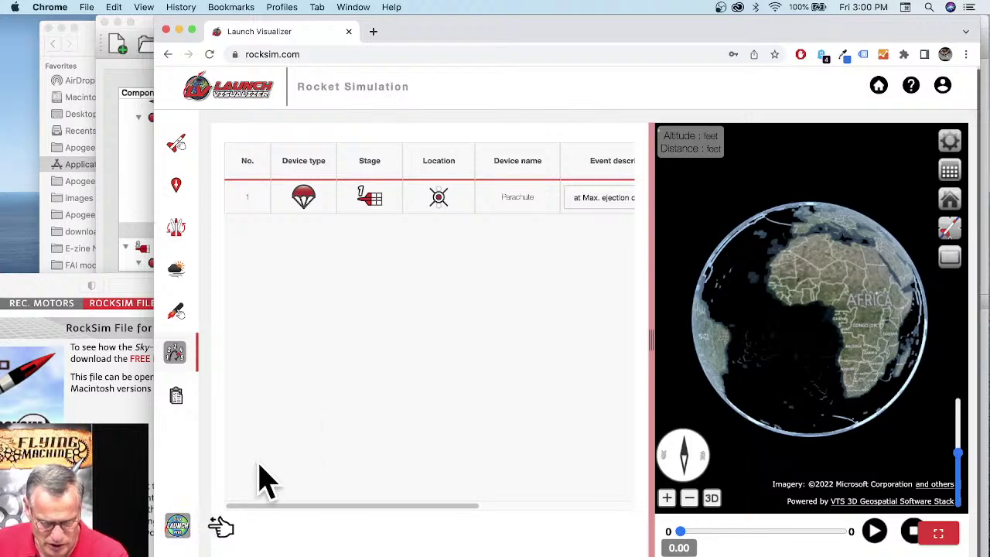
Step: Run the flight simulation with the Quest D22W motor
click(176, 526)
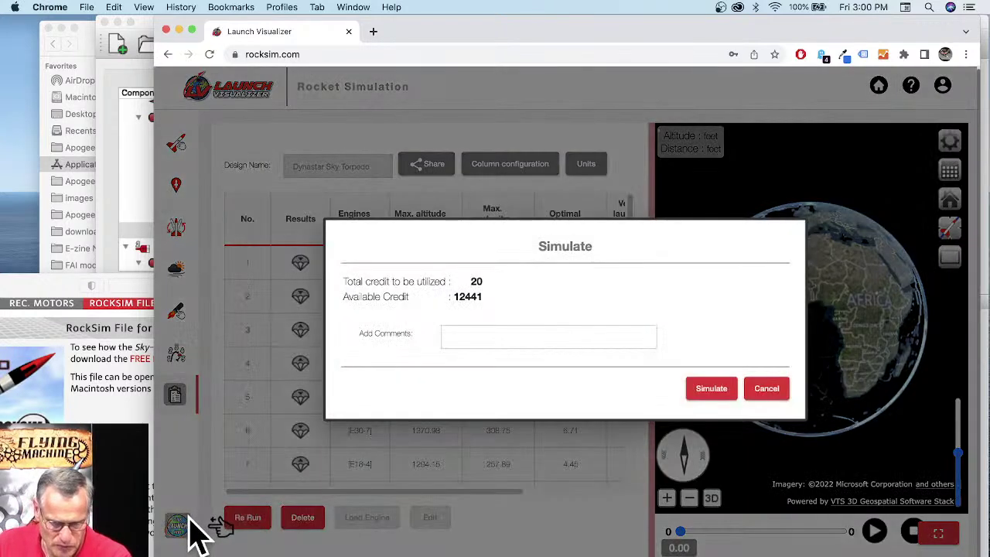
click(710, 388)
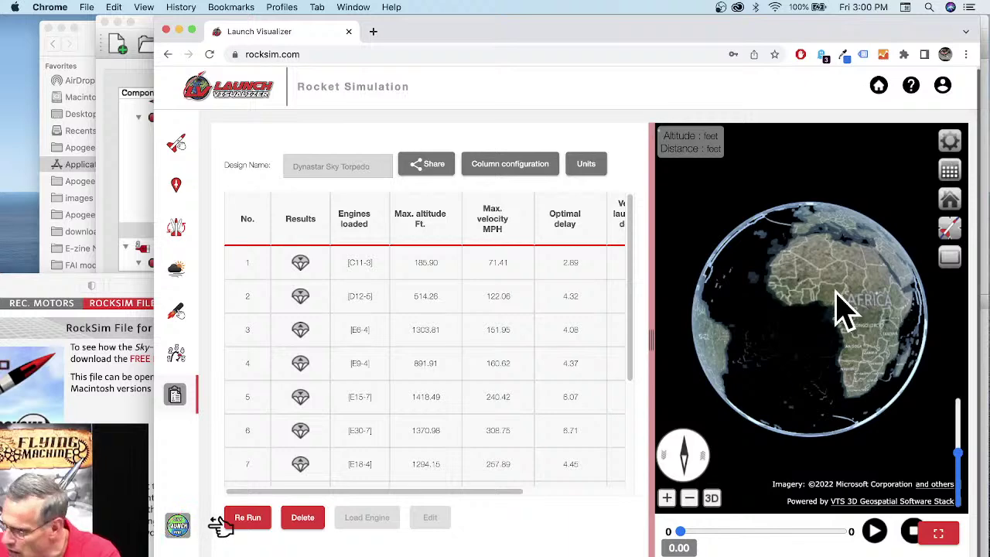
scroll(808, 325, up, 5)
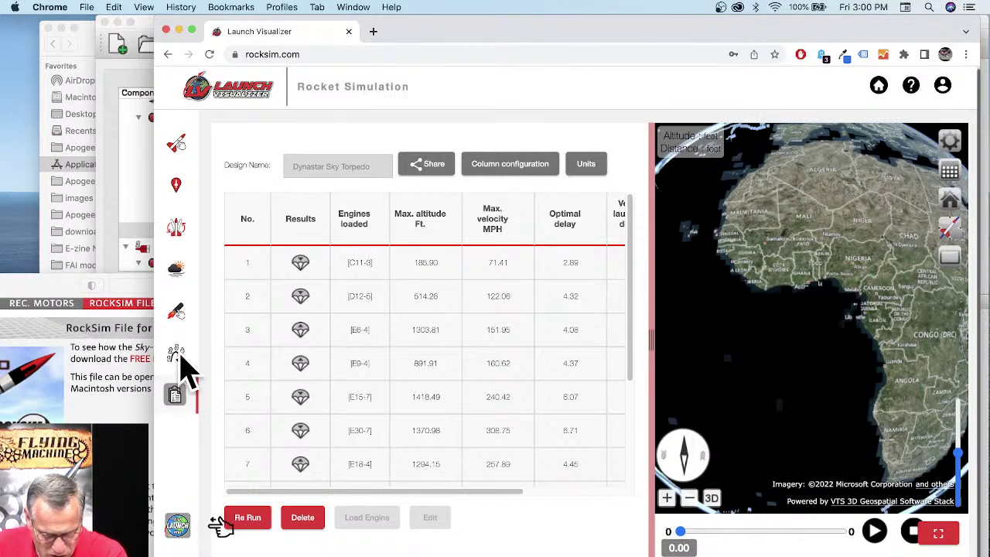
Step: Swap in an Aerotech E15W motor with a 7-second delay and request a new simulation
click(177, 315)
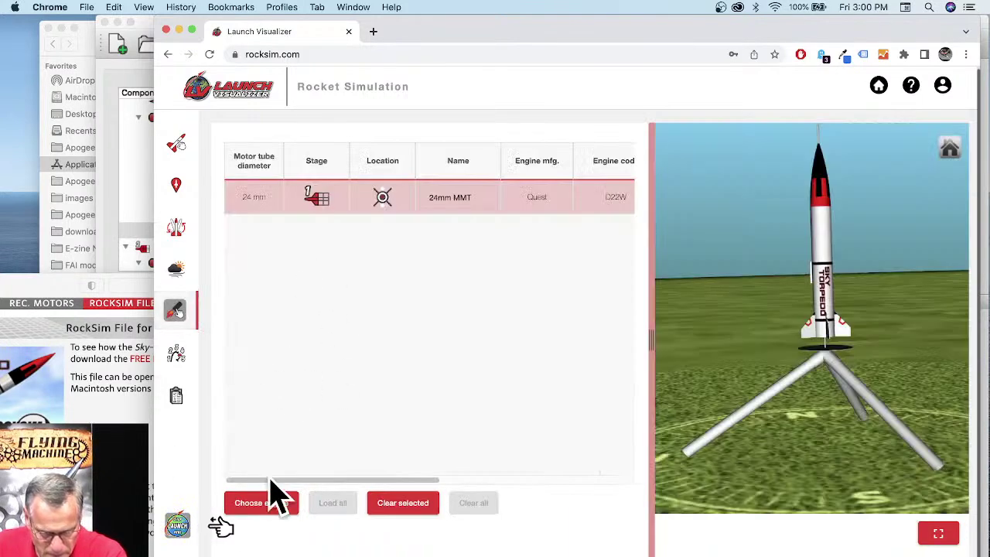
click(272, 504)
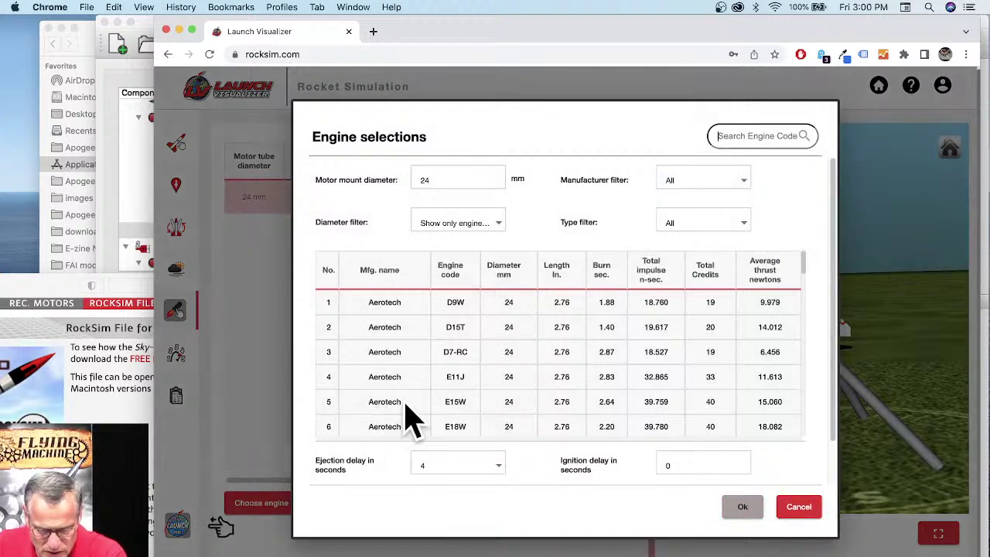
click(458, 402)
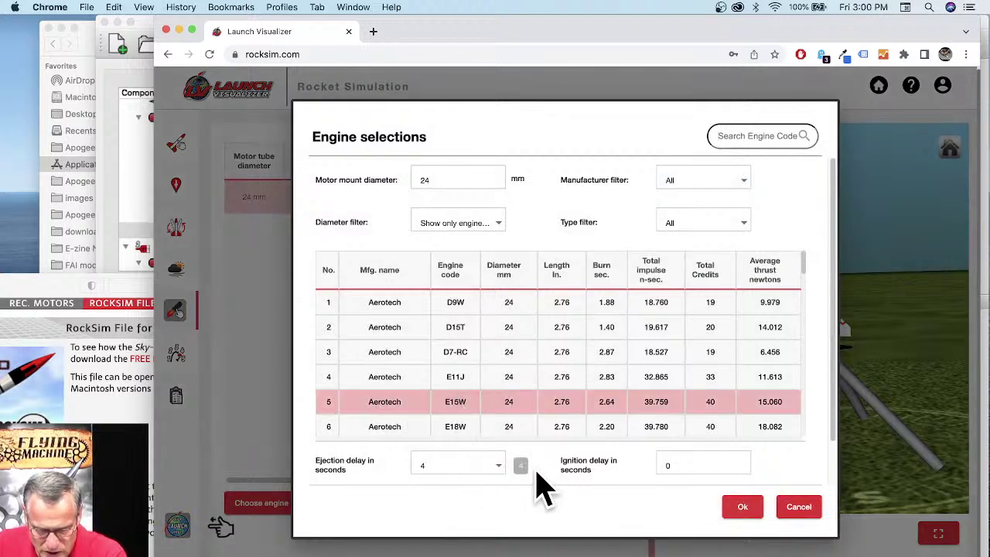
click(500, 468)
click(434, 489)
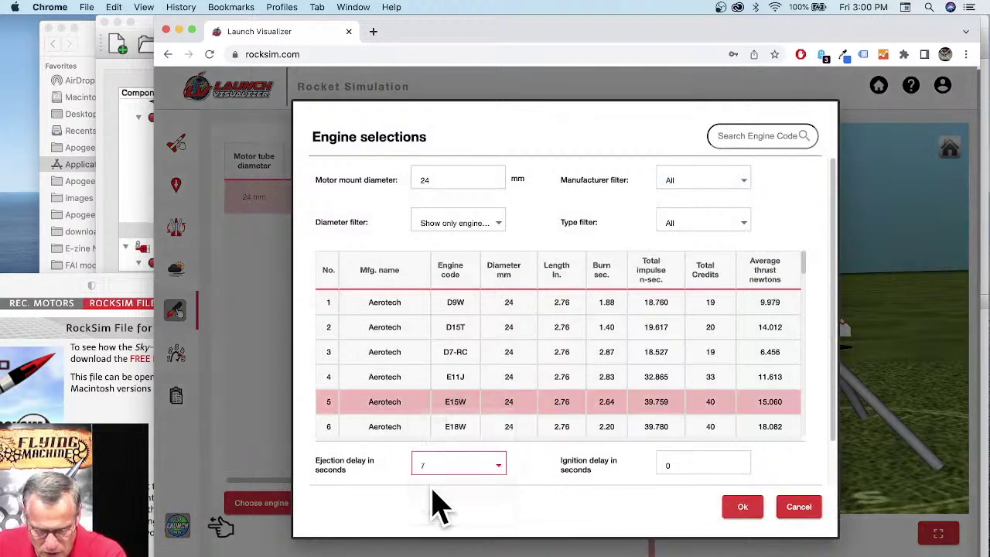
click(737, 507)
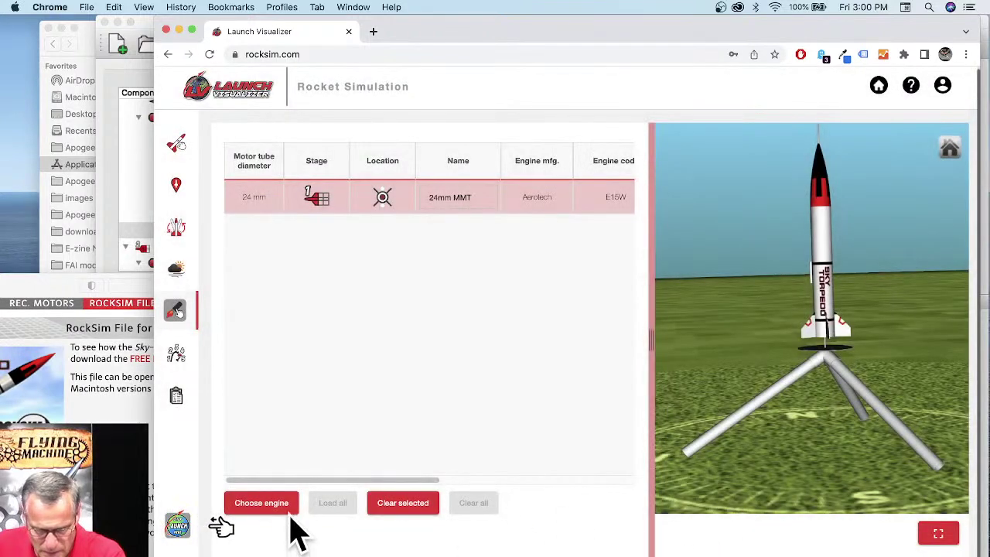
click(177, 530)
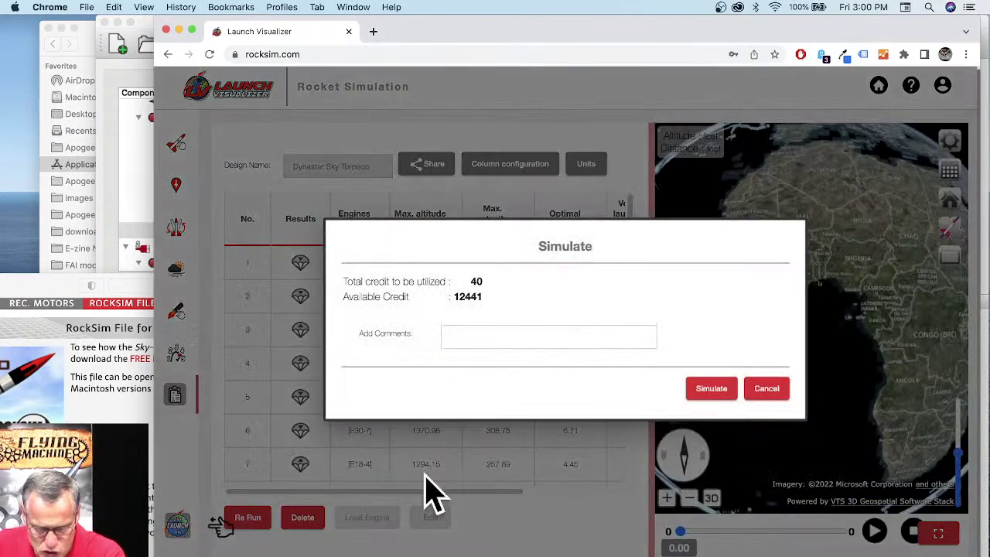
Step: Simulate the E15W-7 flight and jump the replay to the landing
click(712, 392)
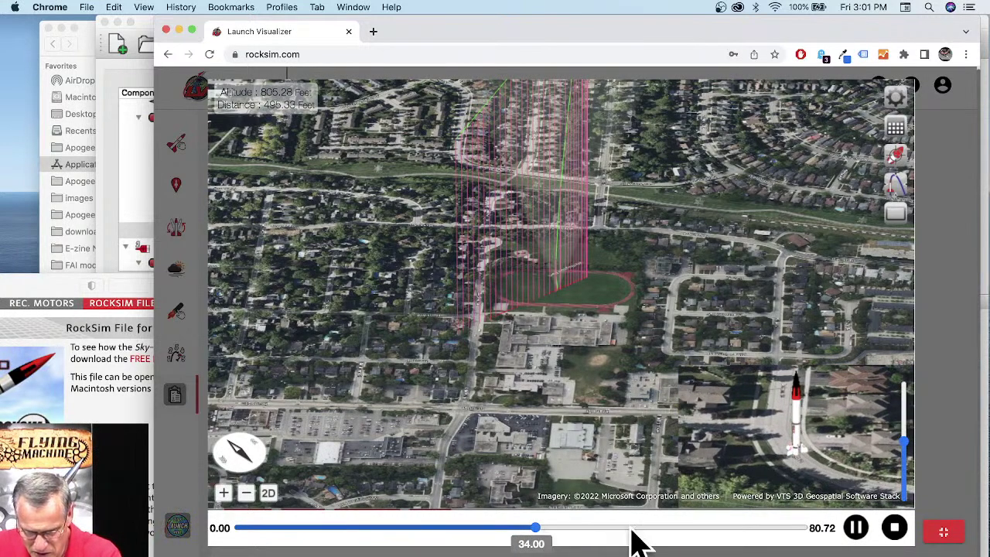
click(680, 530)
click(773, 530)
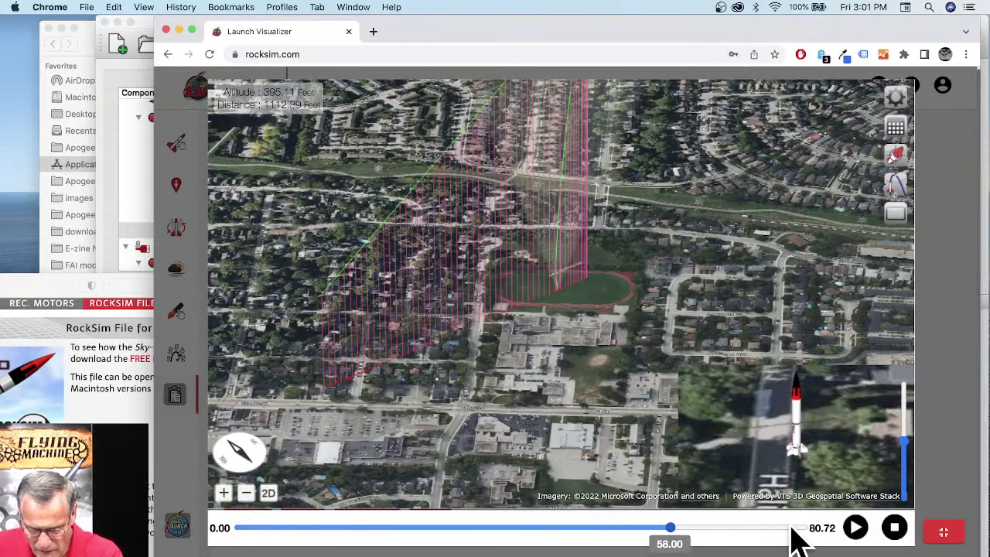
click(835, 529)
click(841, 529)
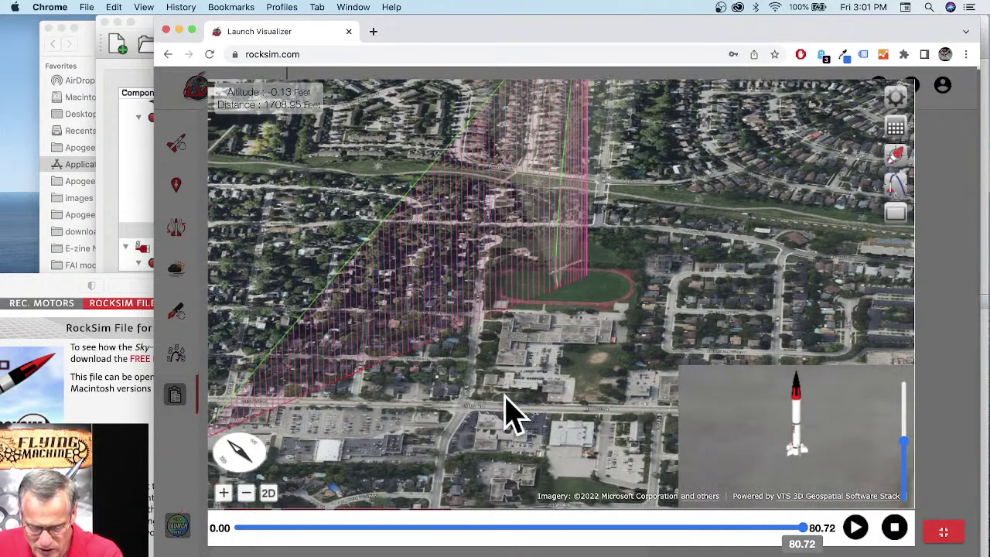
Step: Follow the flight path to the landing point, then return to rocket design selection
drag(505, 399, 588, 393)
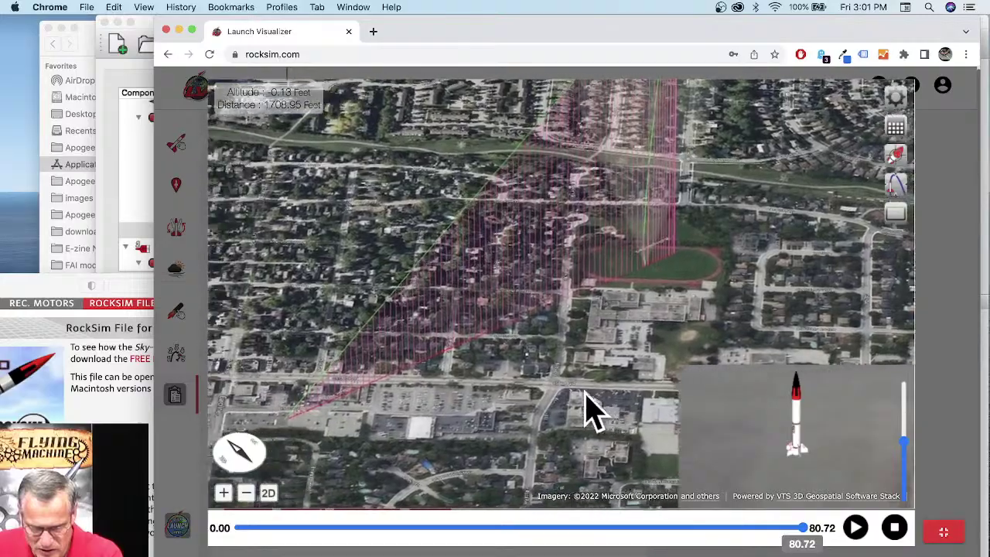
scroll(366, 417, up, 5)
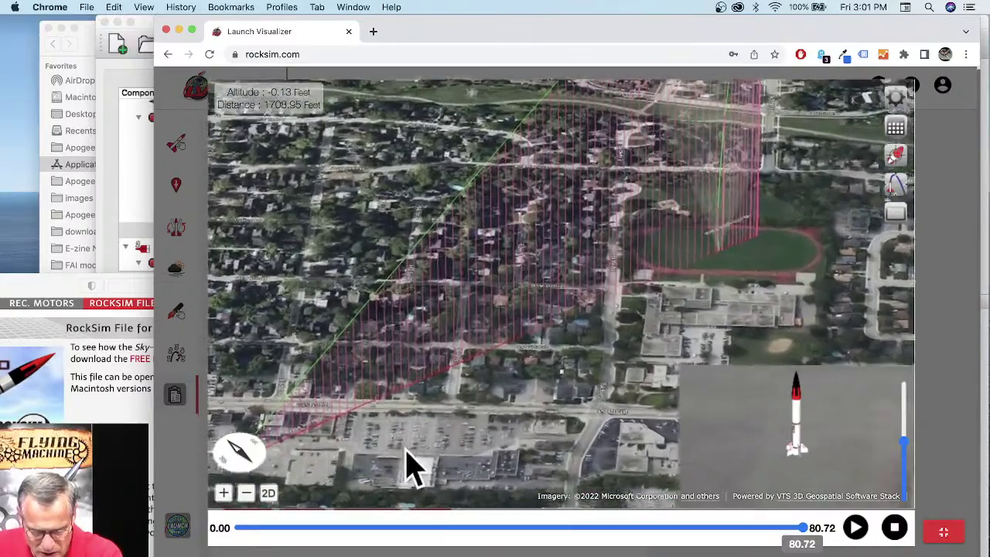
scroll(438, 456, up, 5)
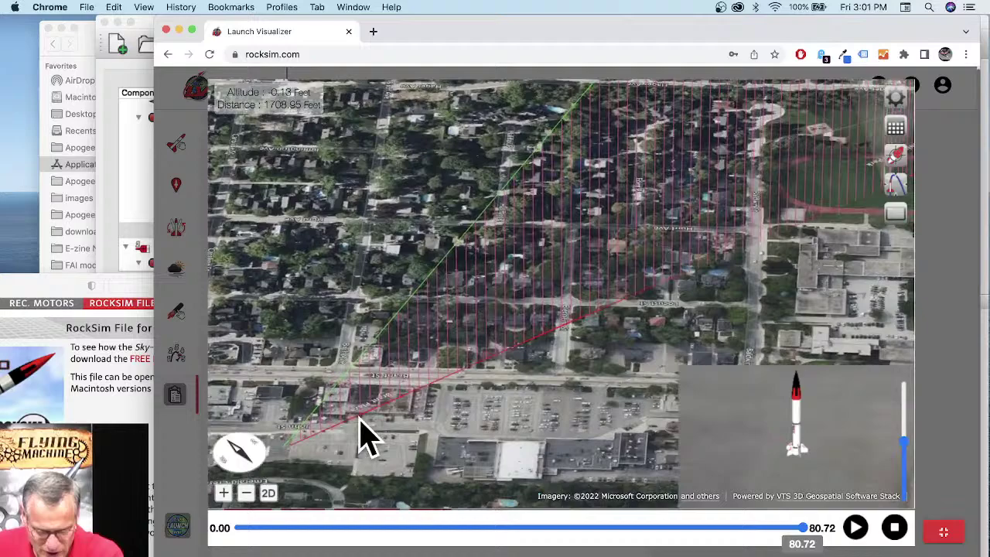
drag(364, 437, 444, 399)
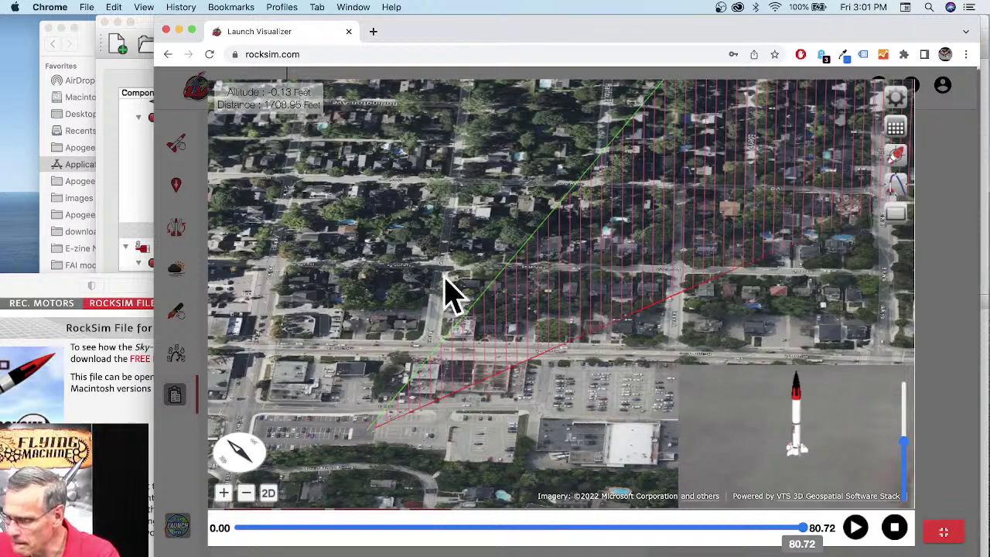
click(948, 533)
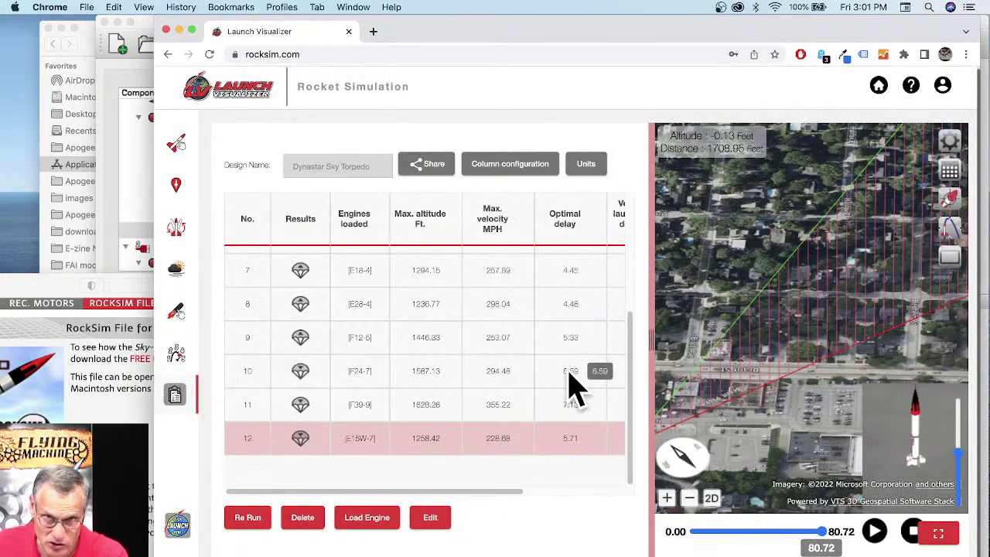
click(177, 152)
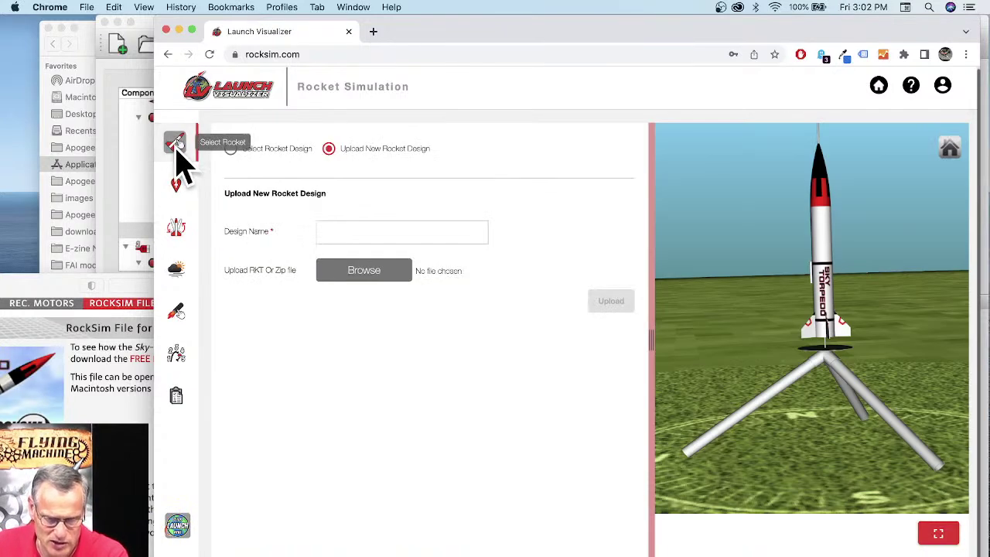